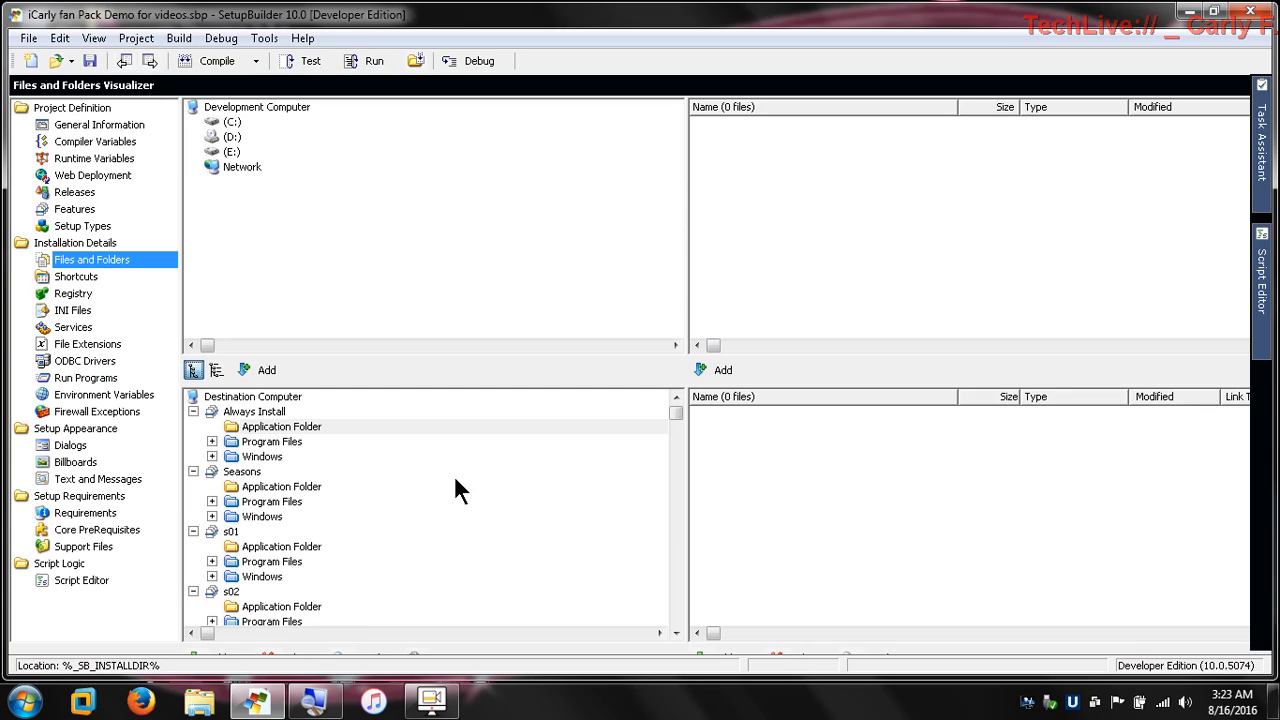
Step: Browse the development computer's C: drive and open the SetupBuilder Class Files folder
double_click(216, 123)
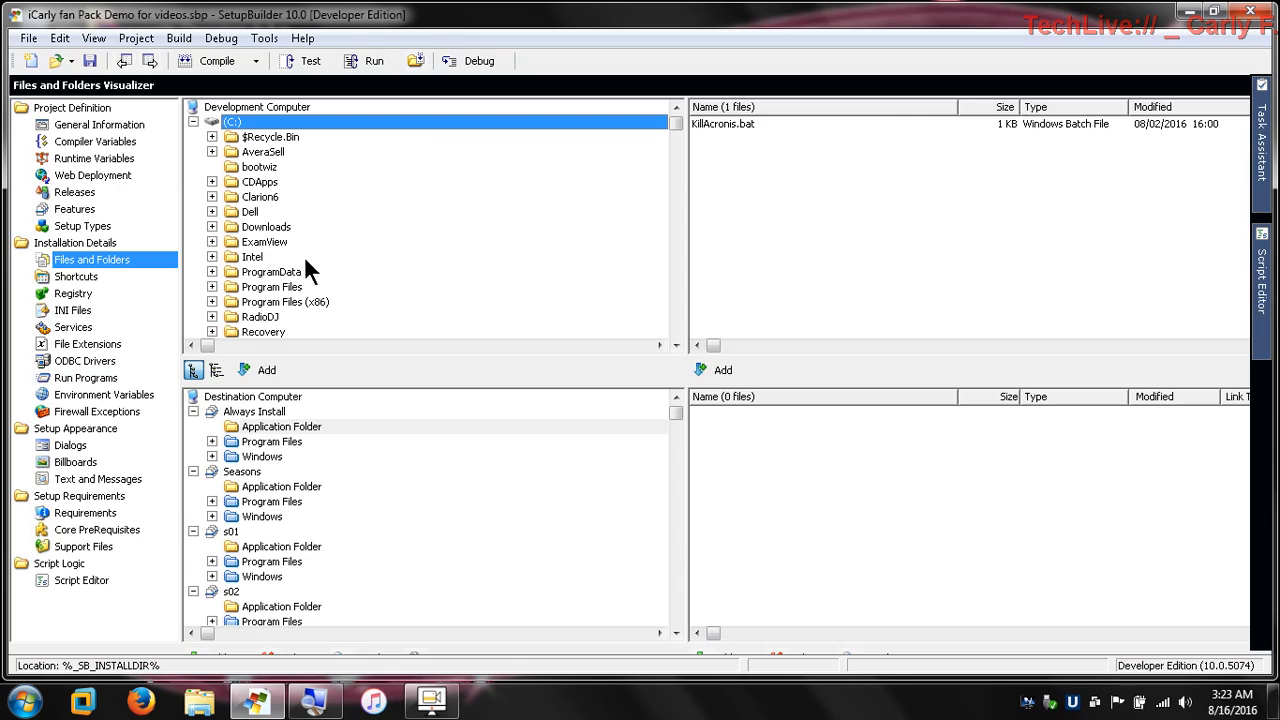
click(660, 345)
click(660, 345)
click(660, 345)
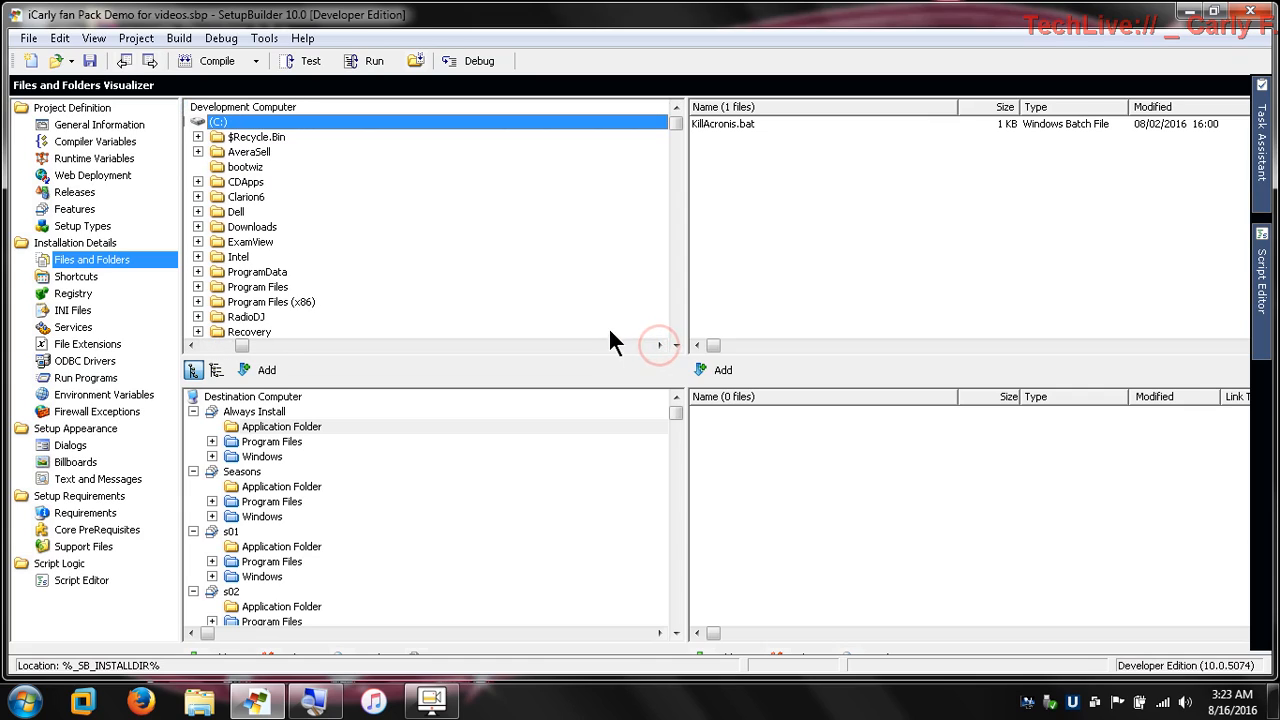
click(213, 346)
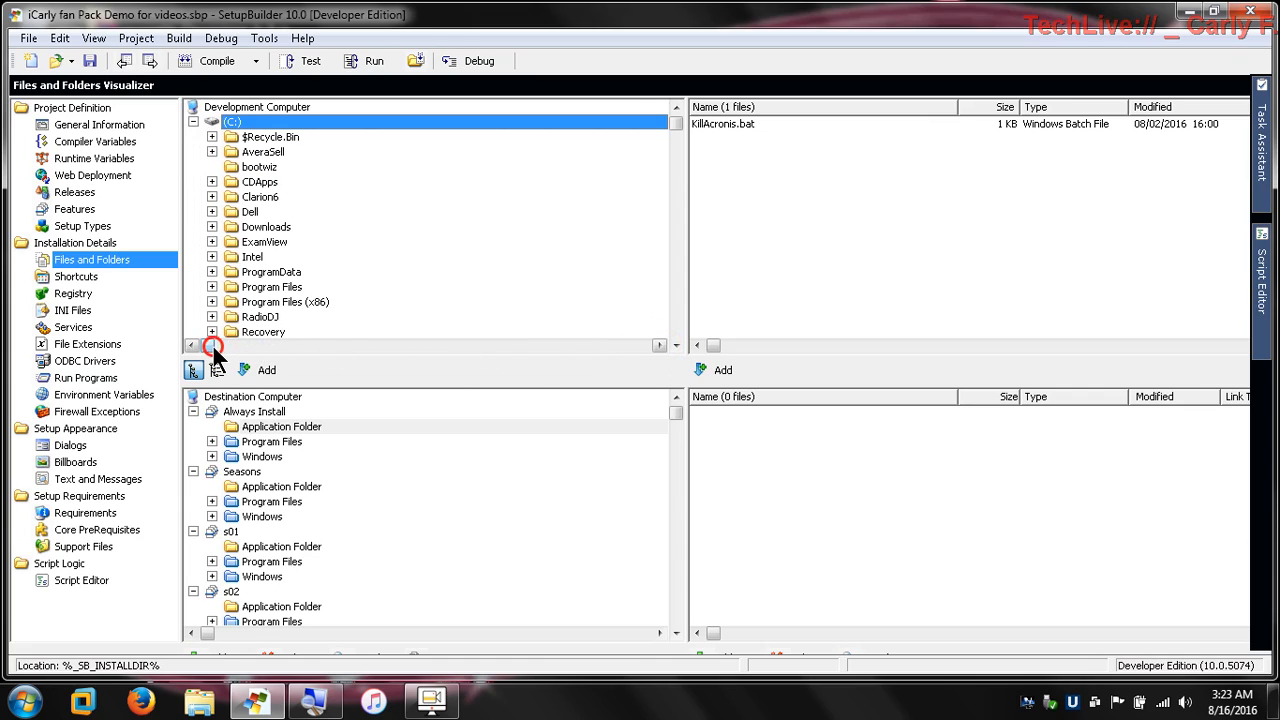
click(678, 345)
click(678, 345)
click(678, 345)
click(678, 345)
click(678, 345)
click(678, 345)
click(678, 345)
click(678, 345)
click(678, 345)
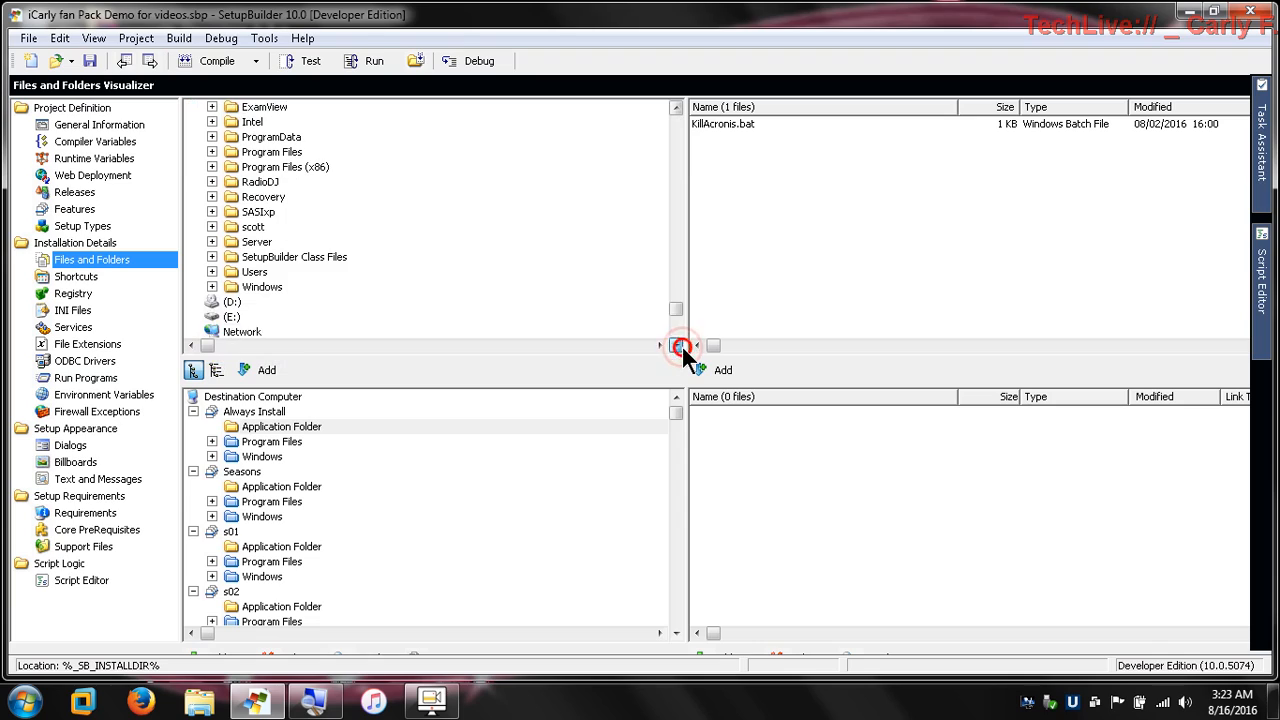
click(678, 345)
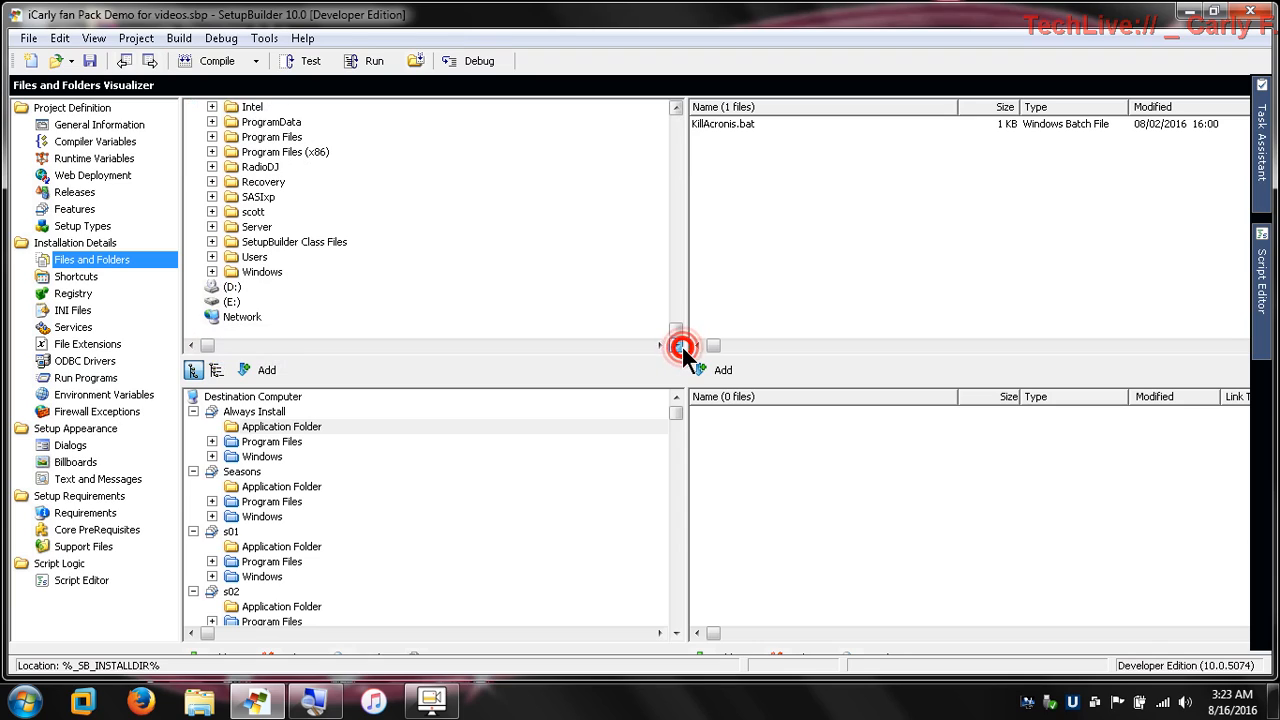
double_click(316, 242)
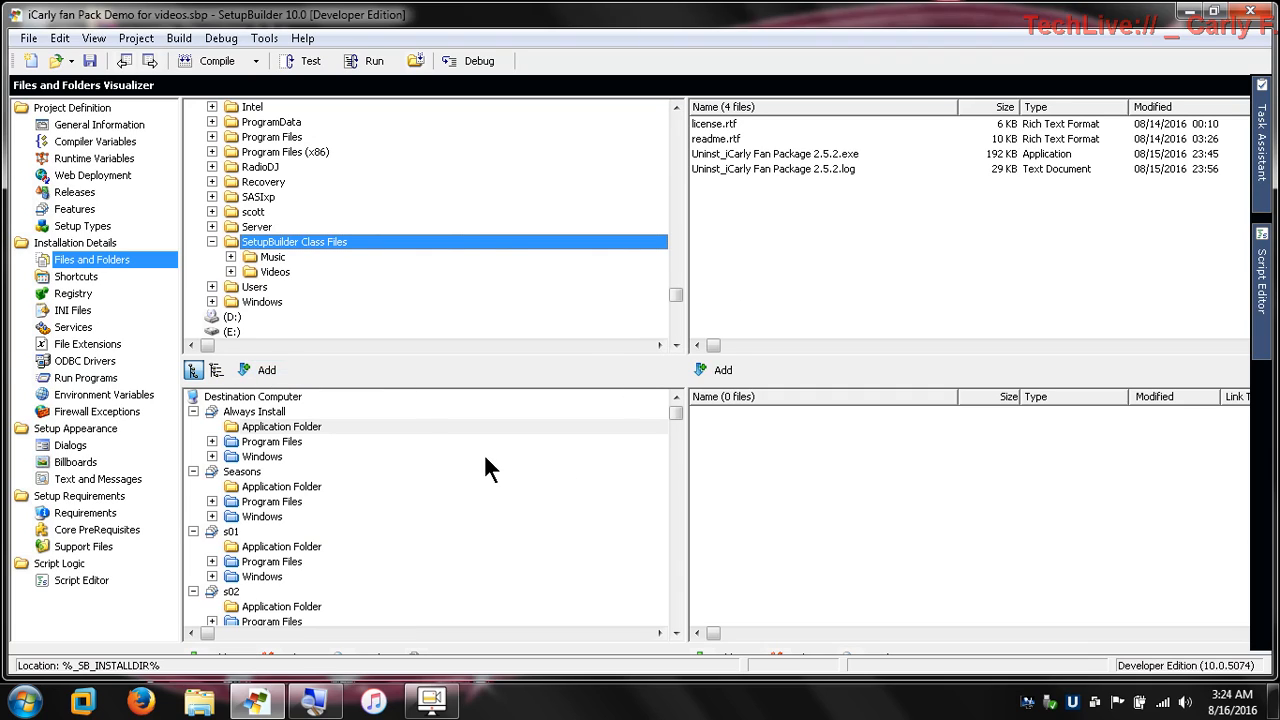
Step: Add license.rtf and readme.rtf to the Application Folder of the Always Install feature on the destination computer
click(300, 426)
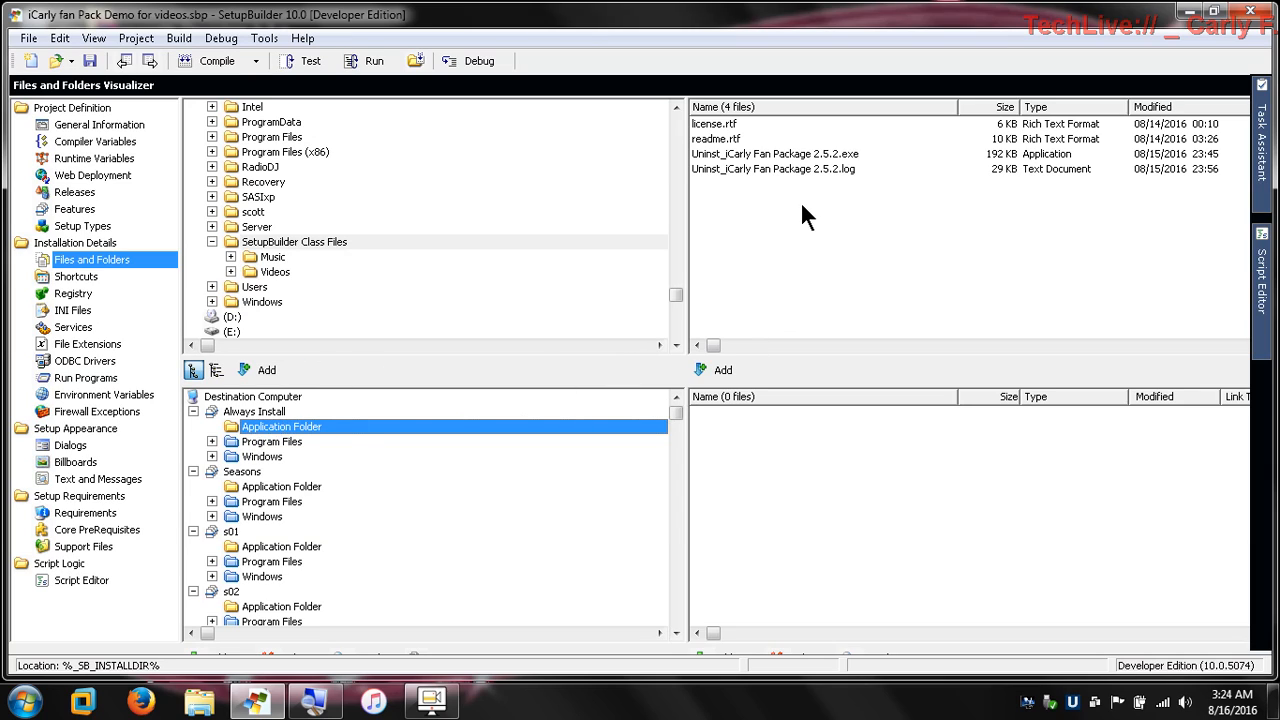
click(736, 124)
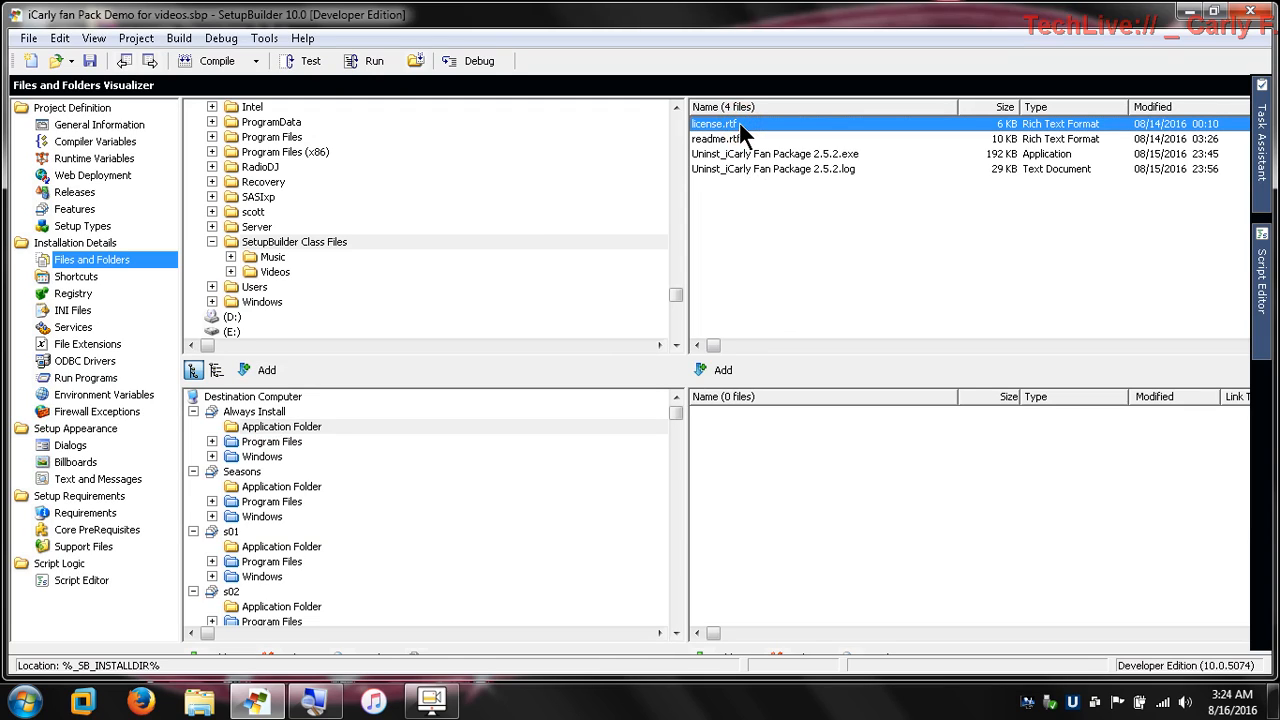
shift+click(740, 139)
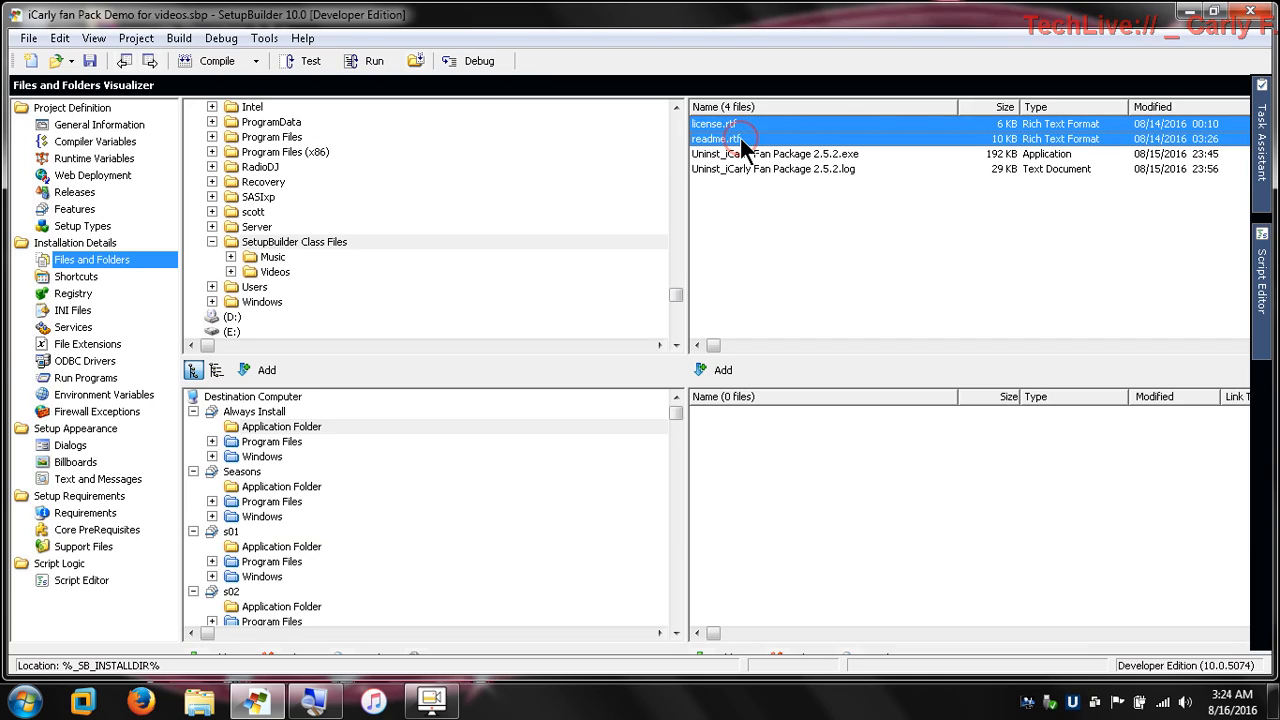
click(724, 371)
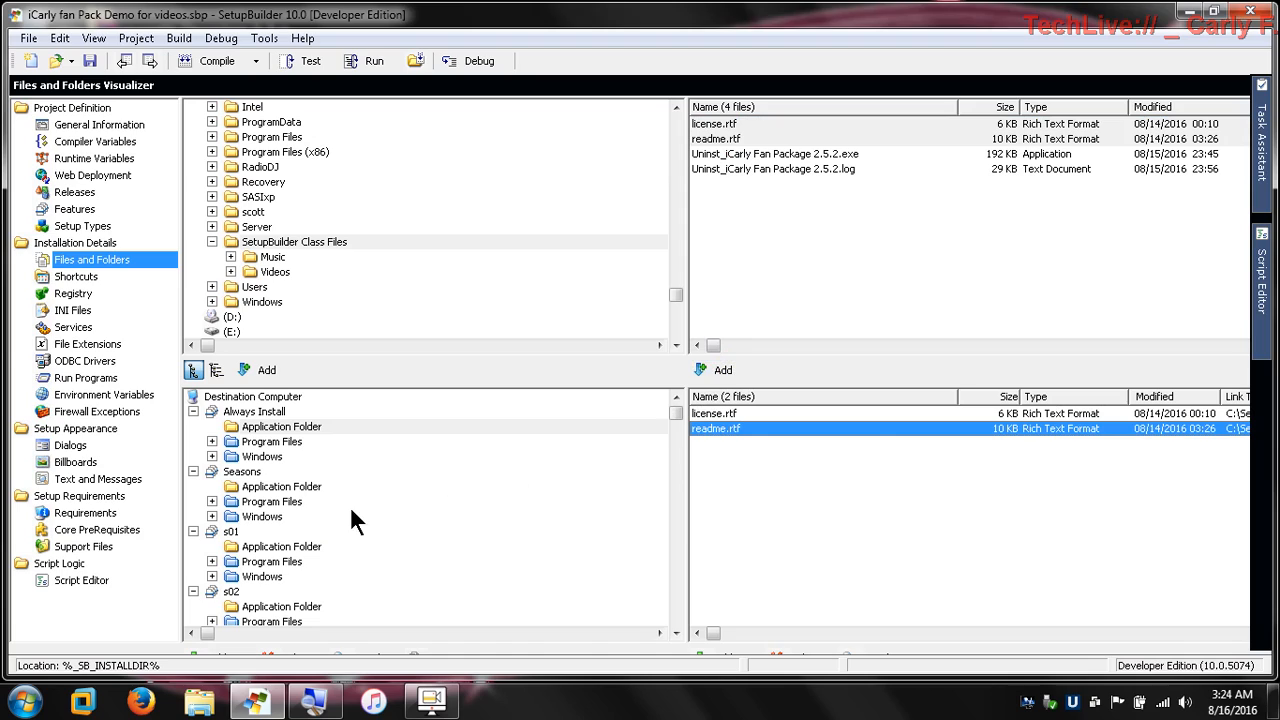
click(386, 431)
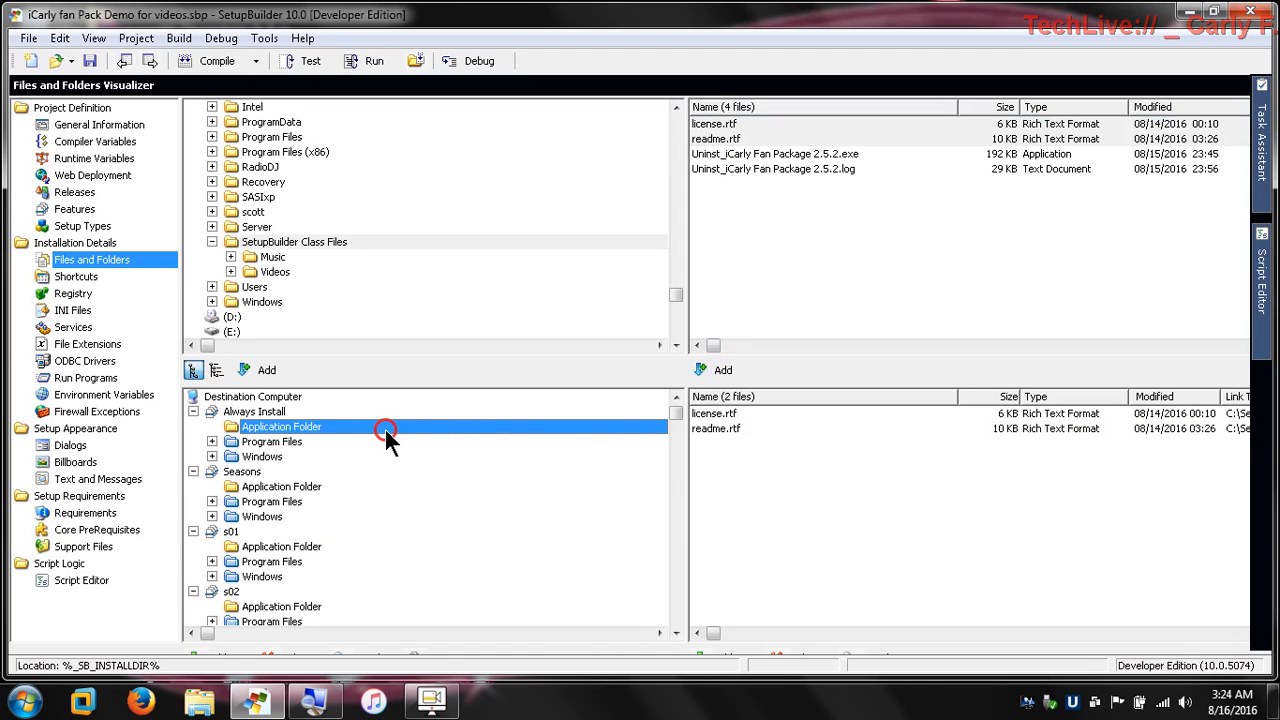
Step: Create a subfolder named Videos in the Application Folder of the Seasons feature
click(193, 412)
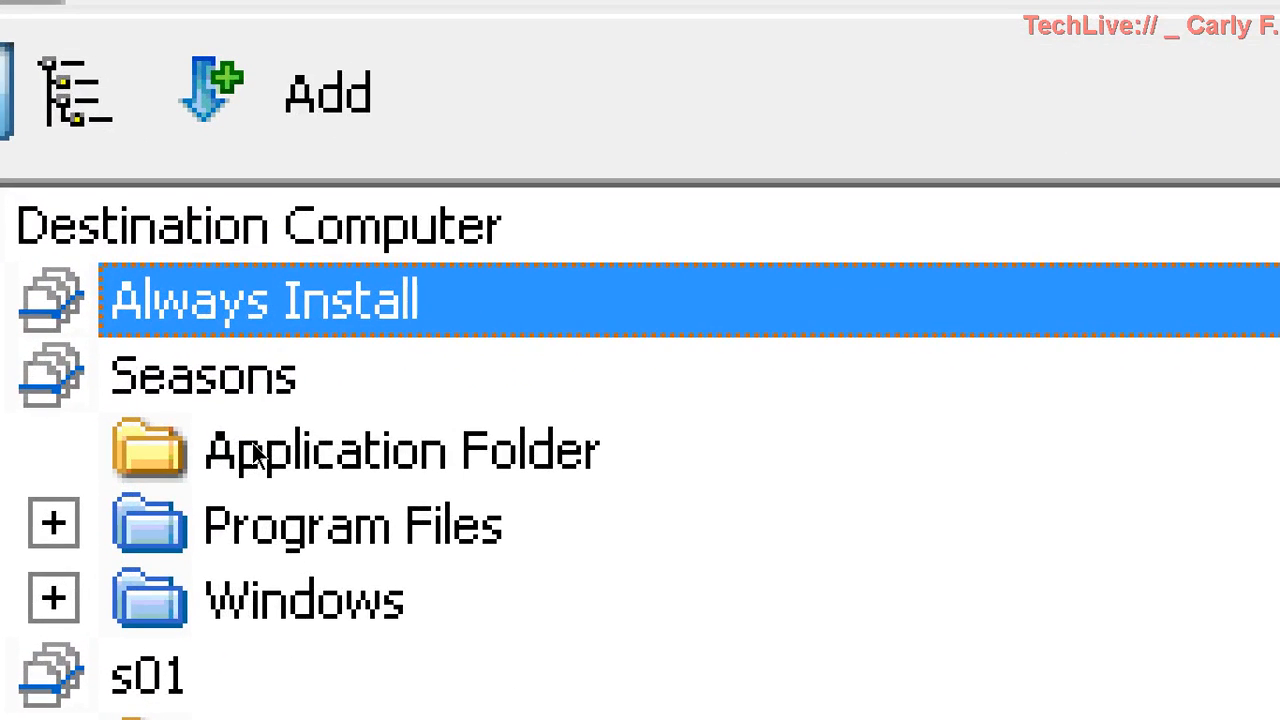
click(253, 447)
right_click(254, 442)
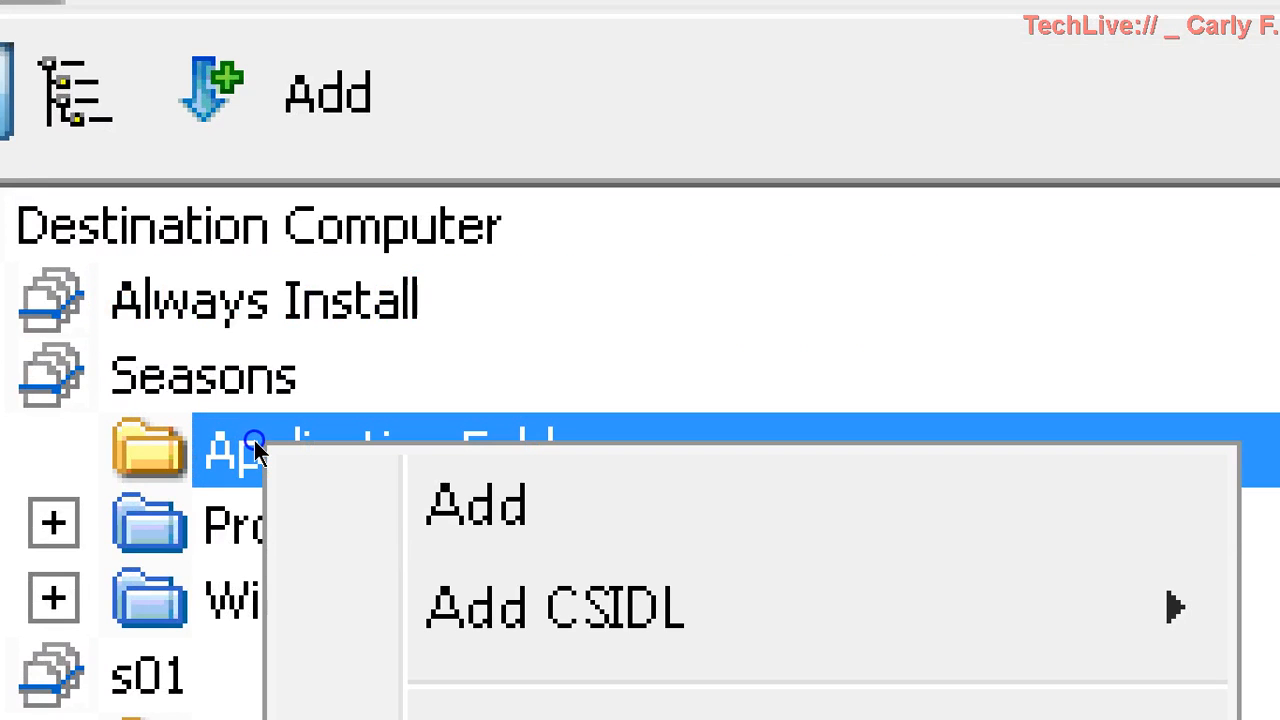
click(300, 458)
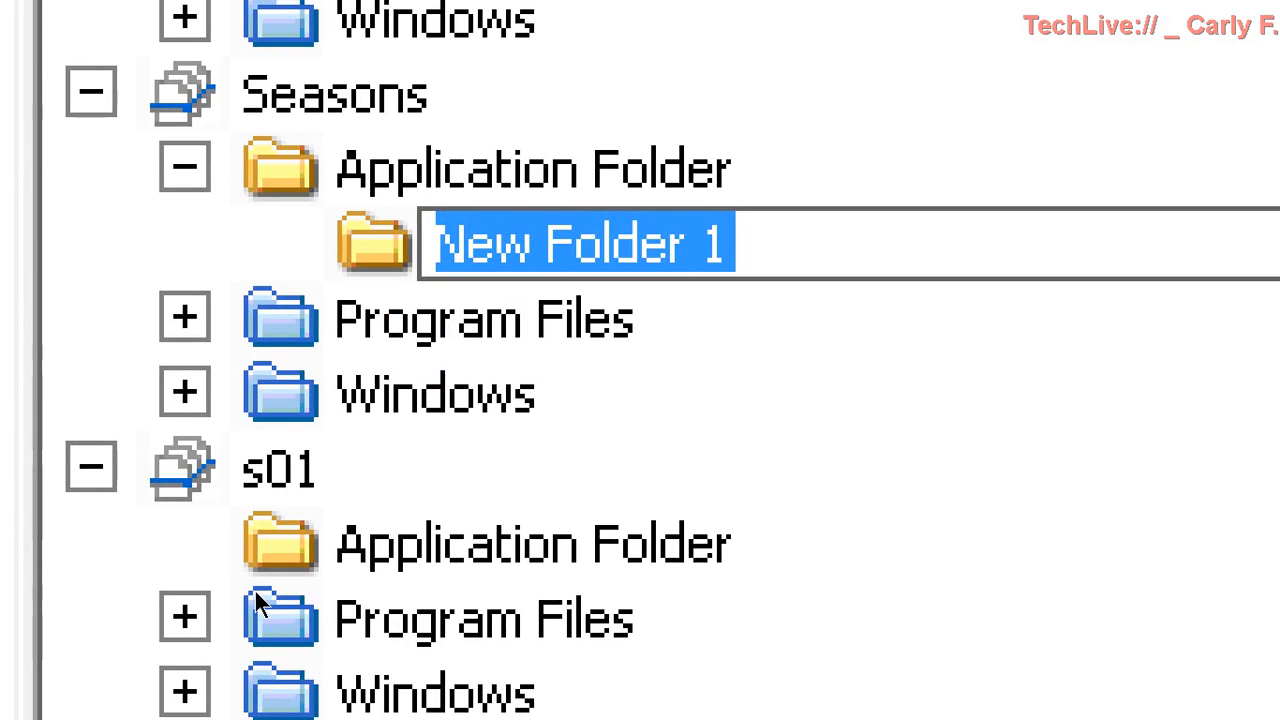
text(Videos)
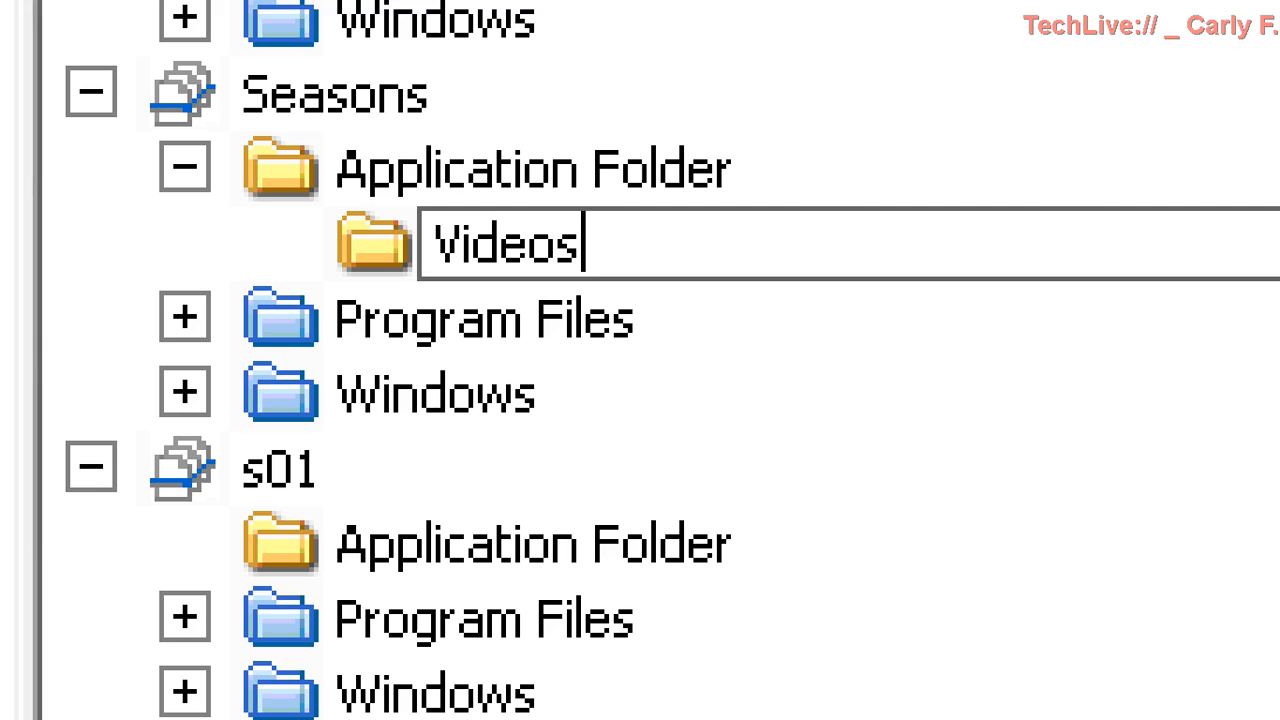
key(Return)
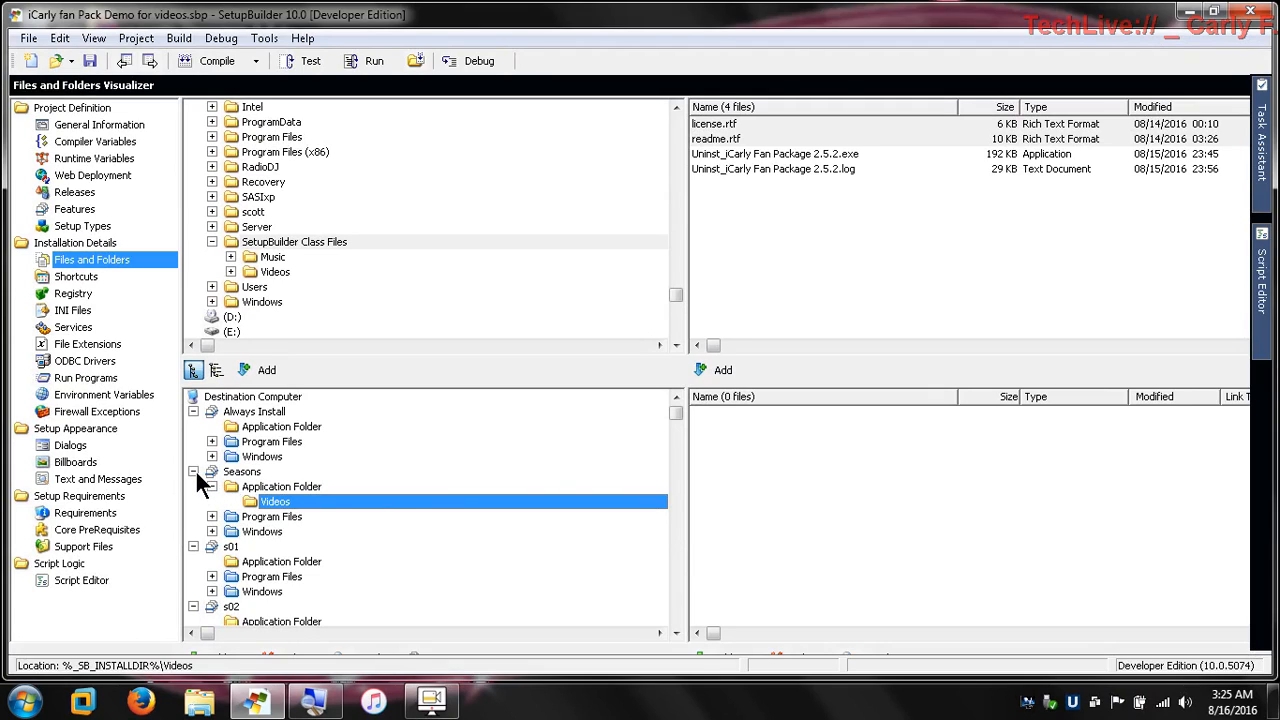
right_click(307, 508)
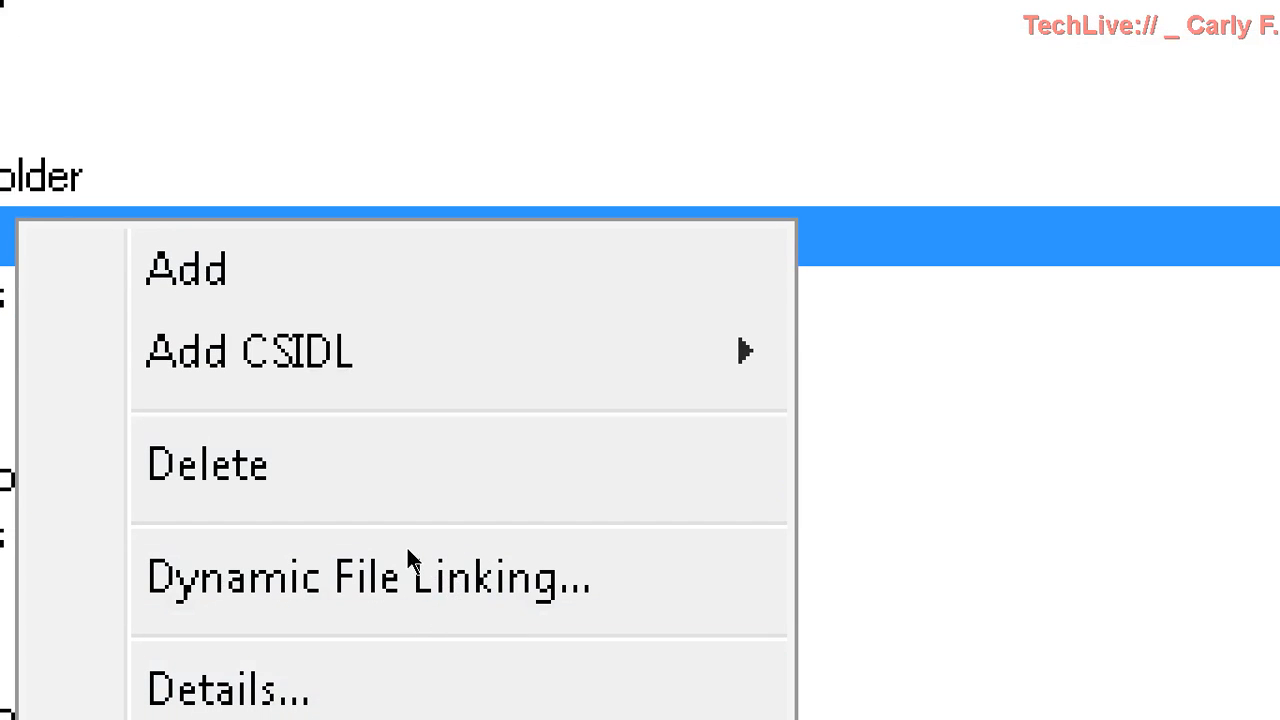
mouse_move(366, 360)
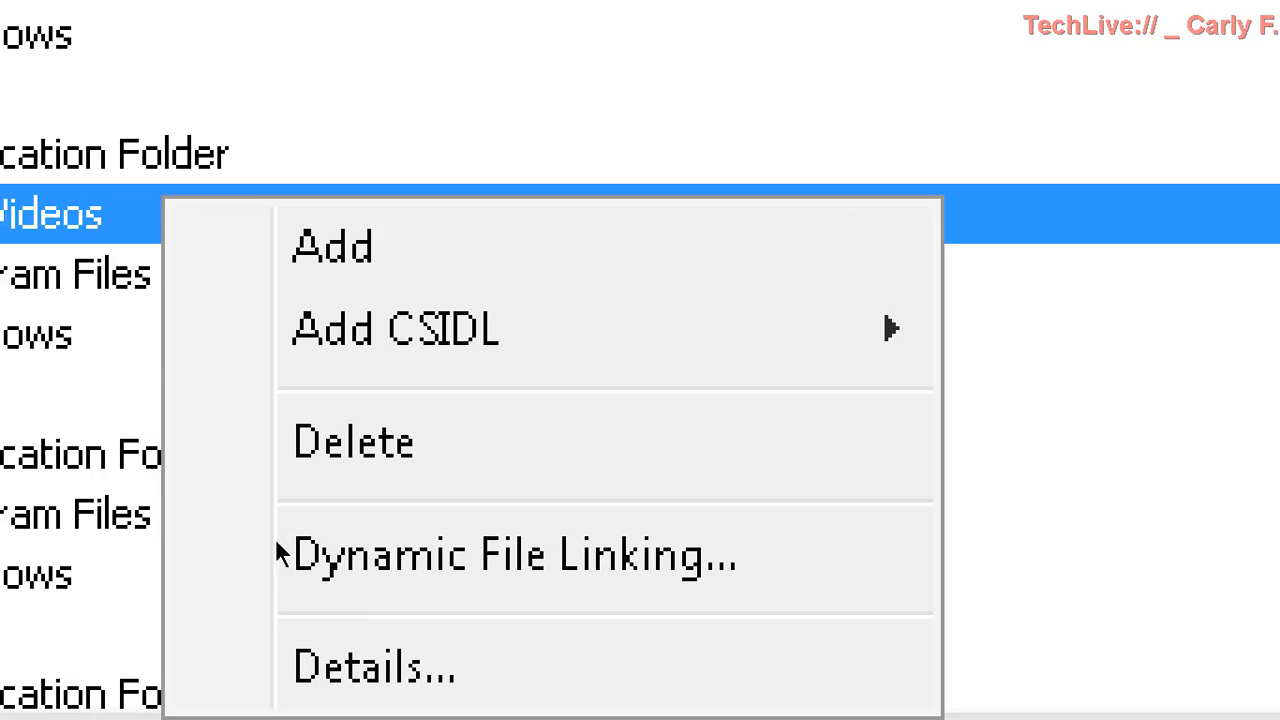
mouse_move(434, 332)
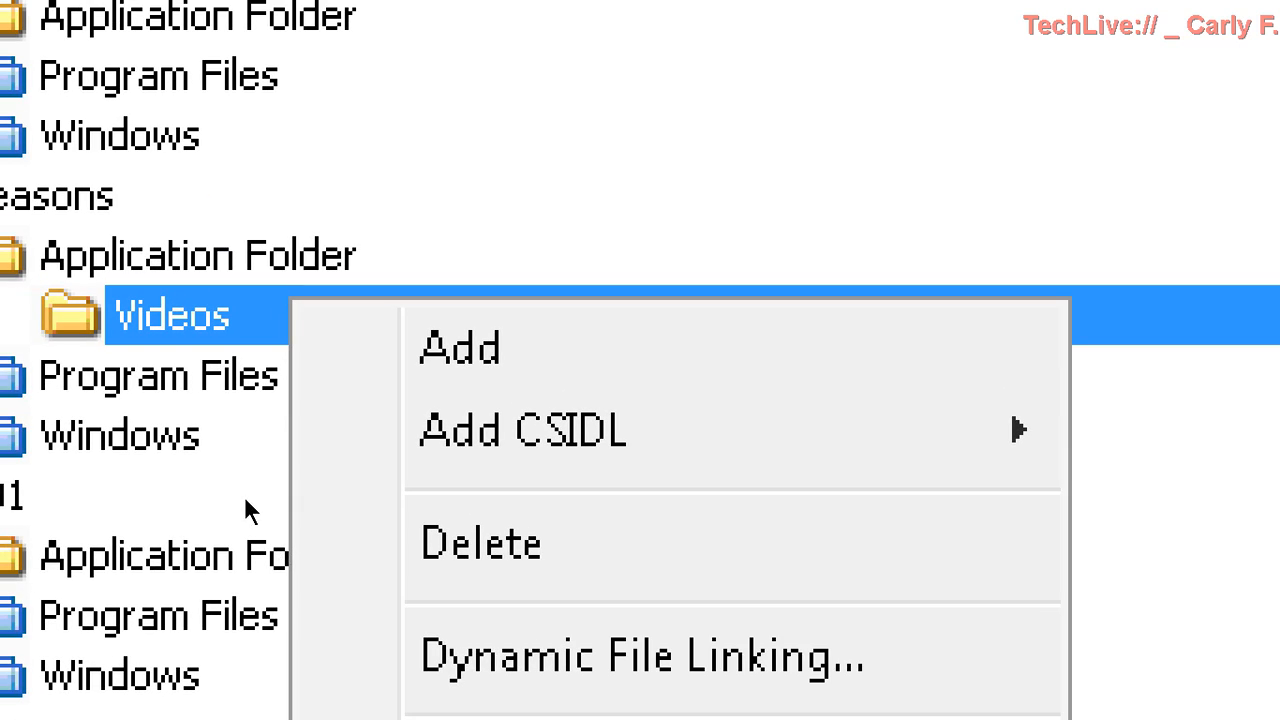
click(254, 484)
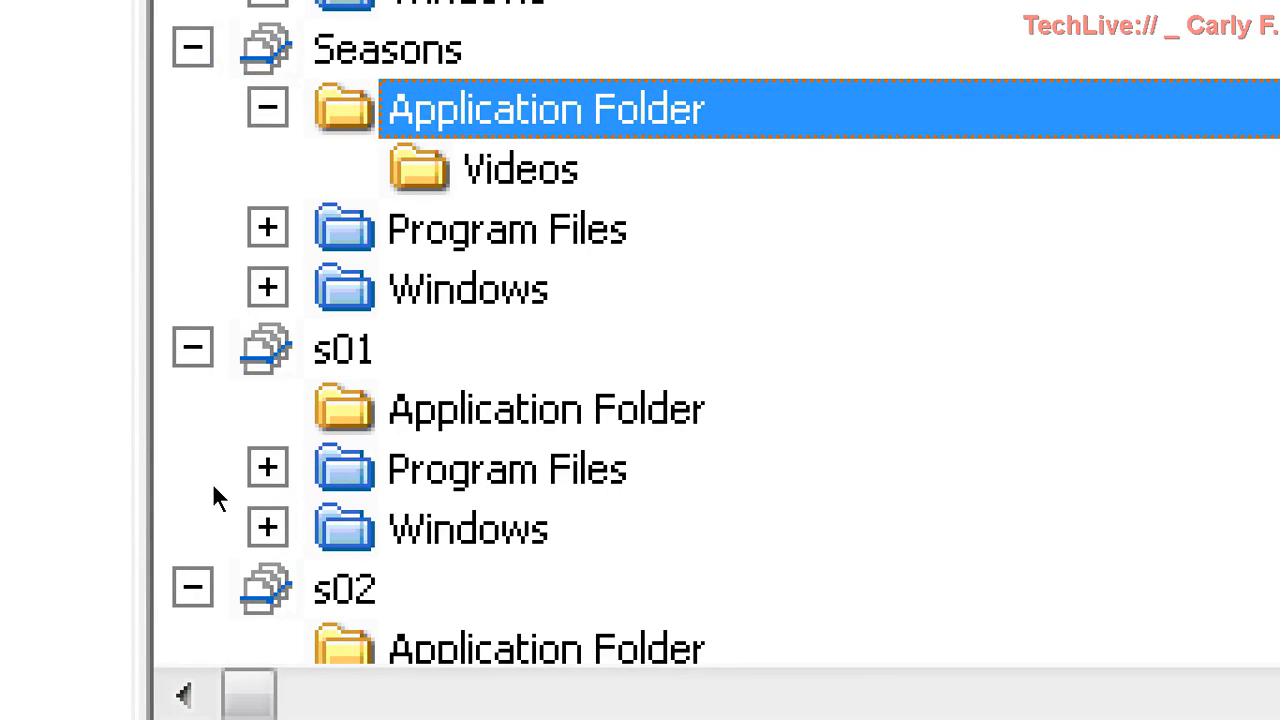
Step: Create a subfolder named Videos in the Application Folder of the s01 feature
click(193, 51)
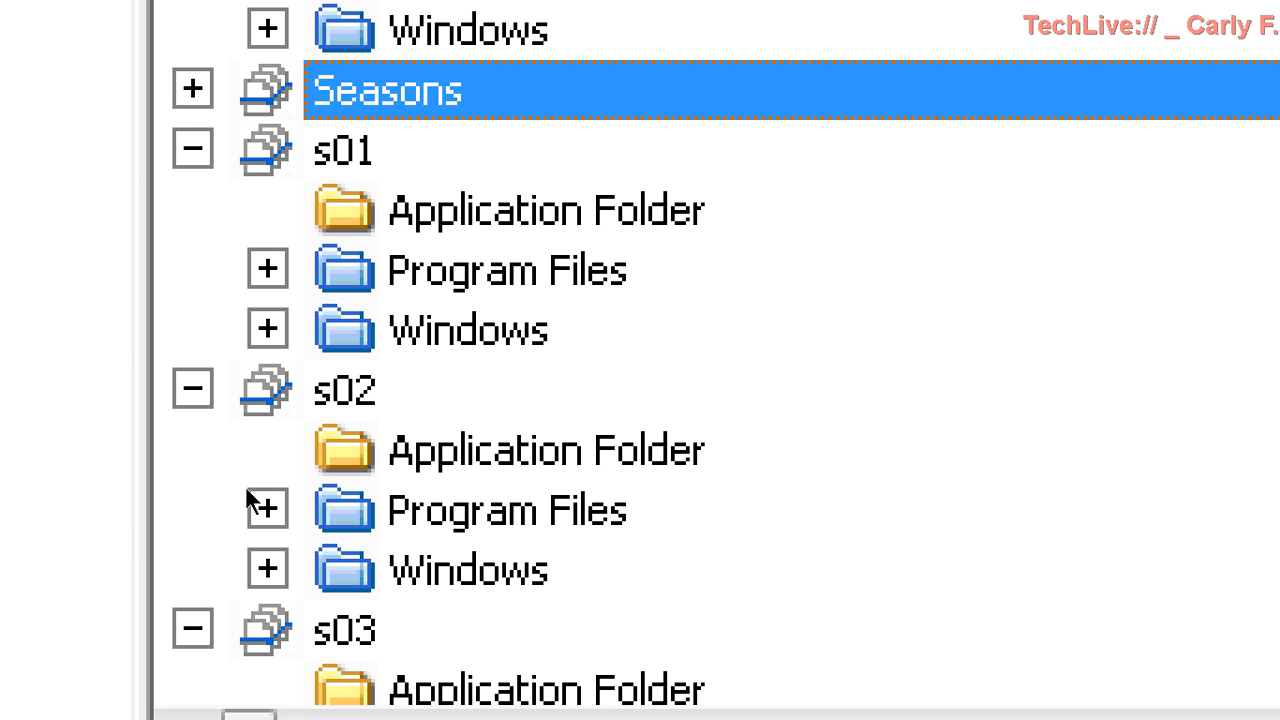
click(142, 446)
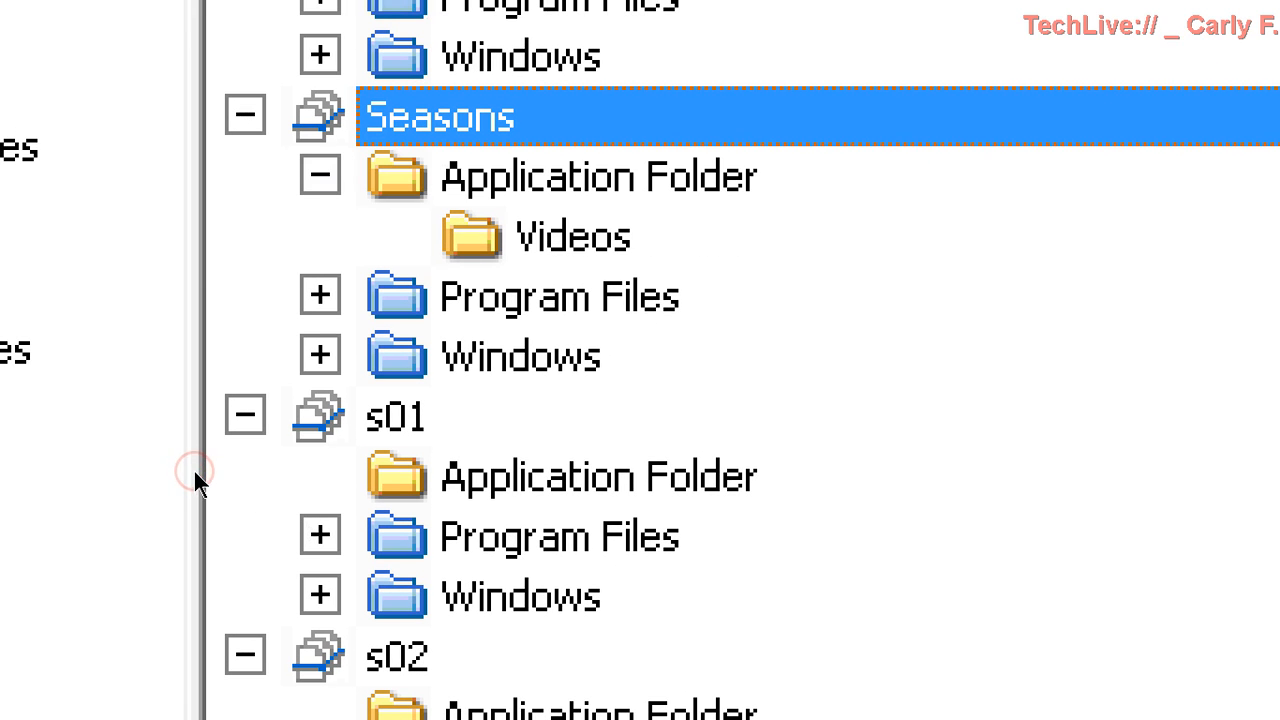
click(195, 476)
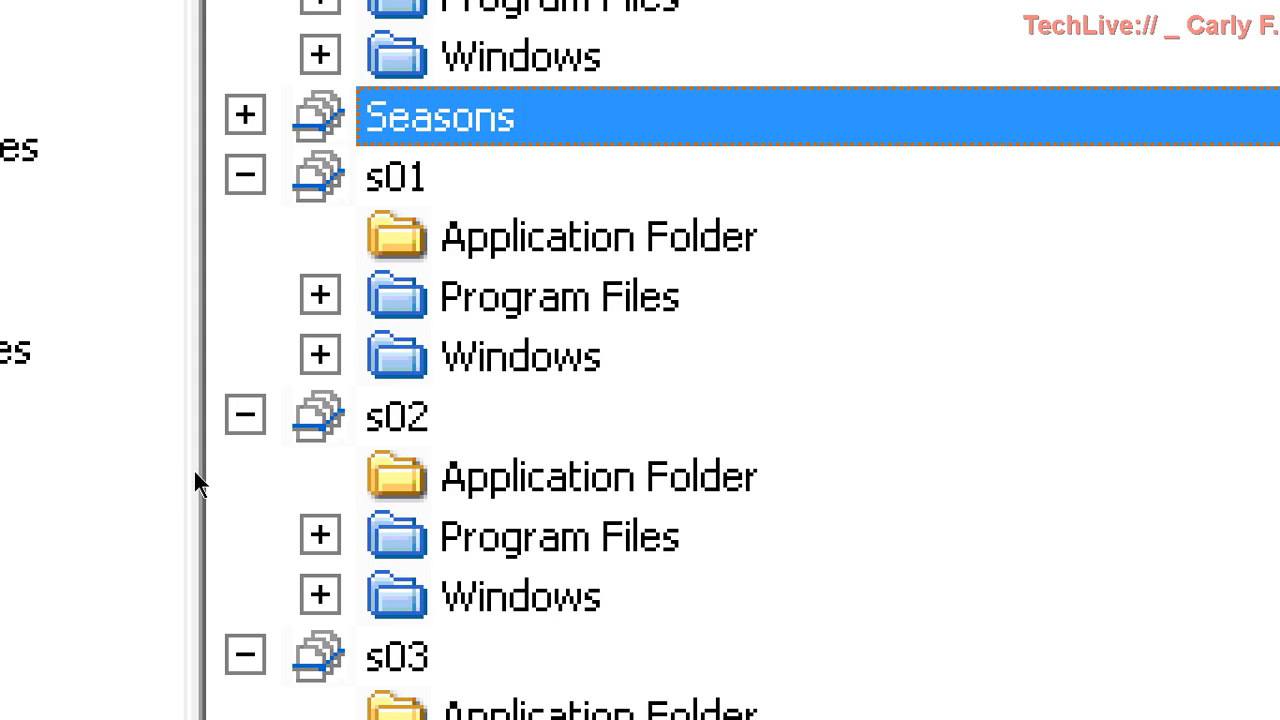
right_click(274, 500)
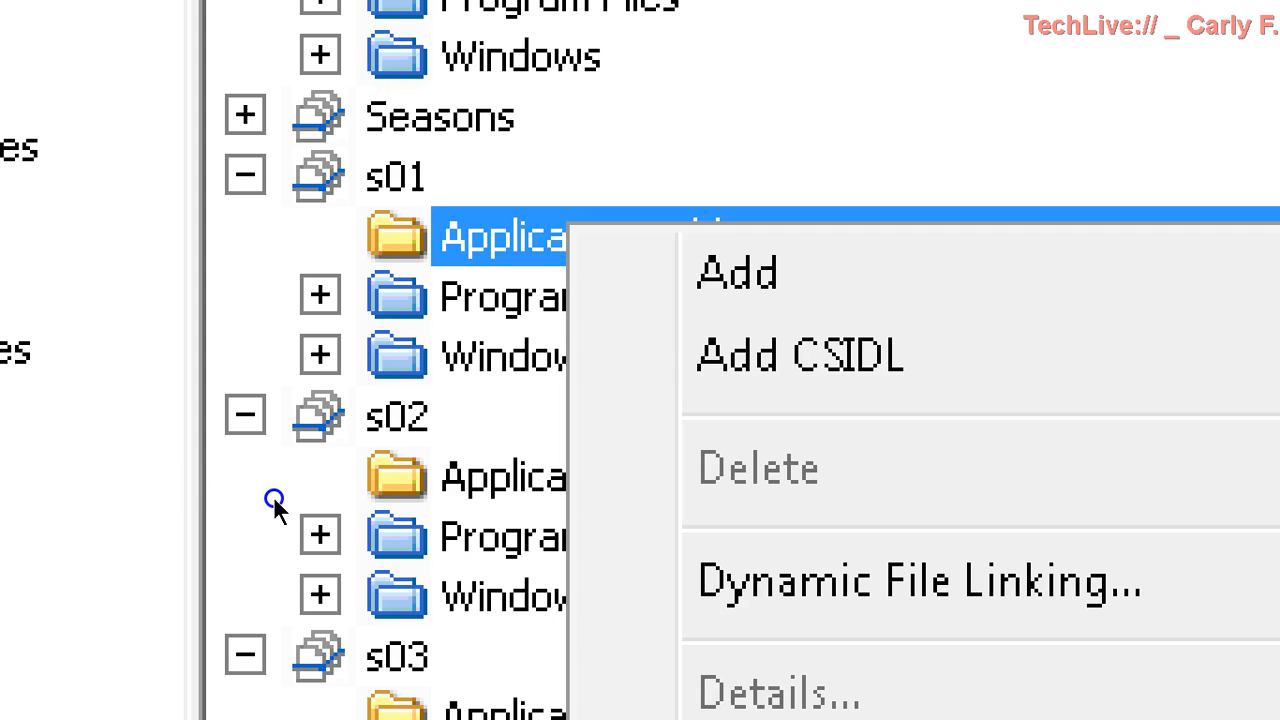
click(342, 505)
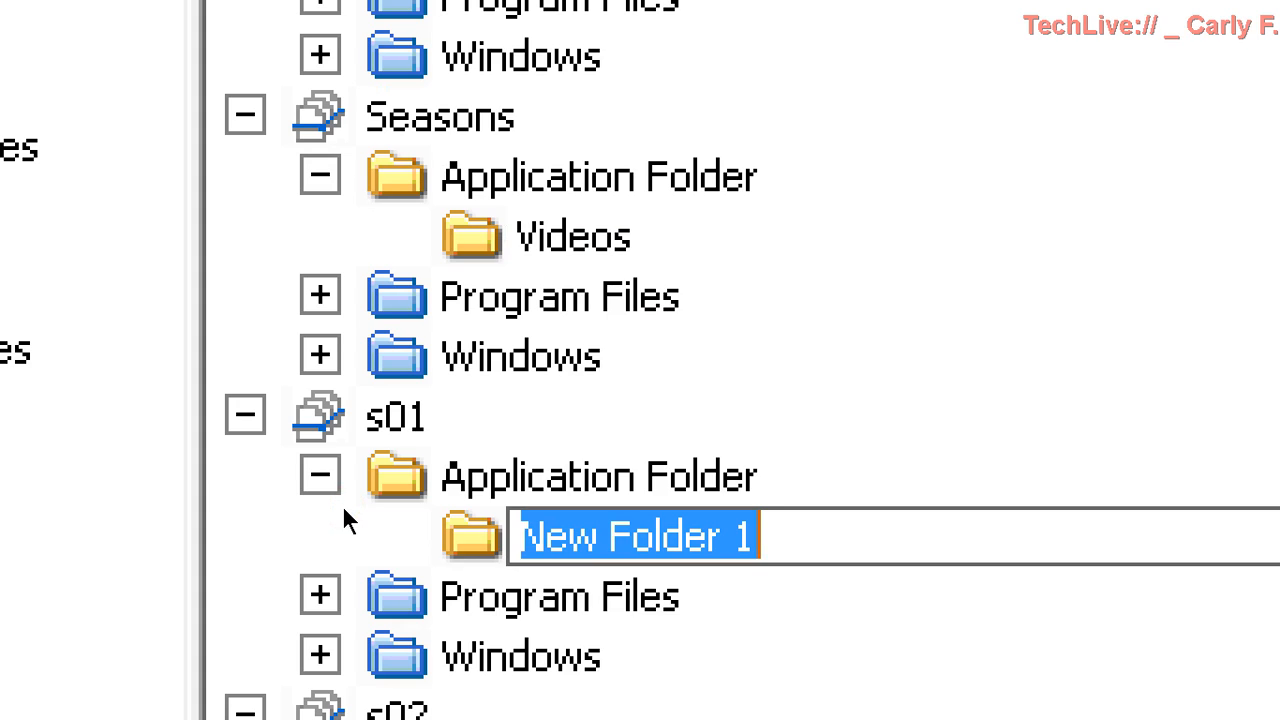
text(Videos)
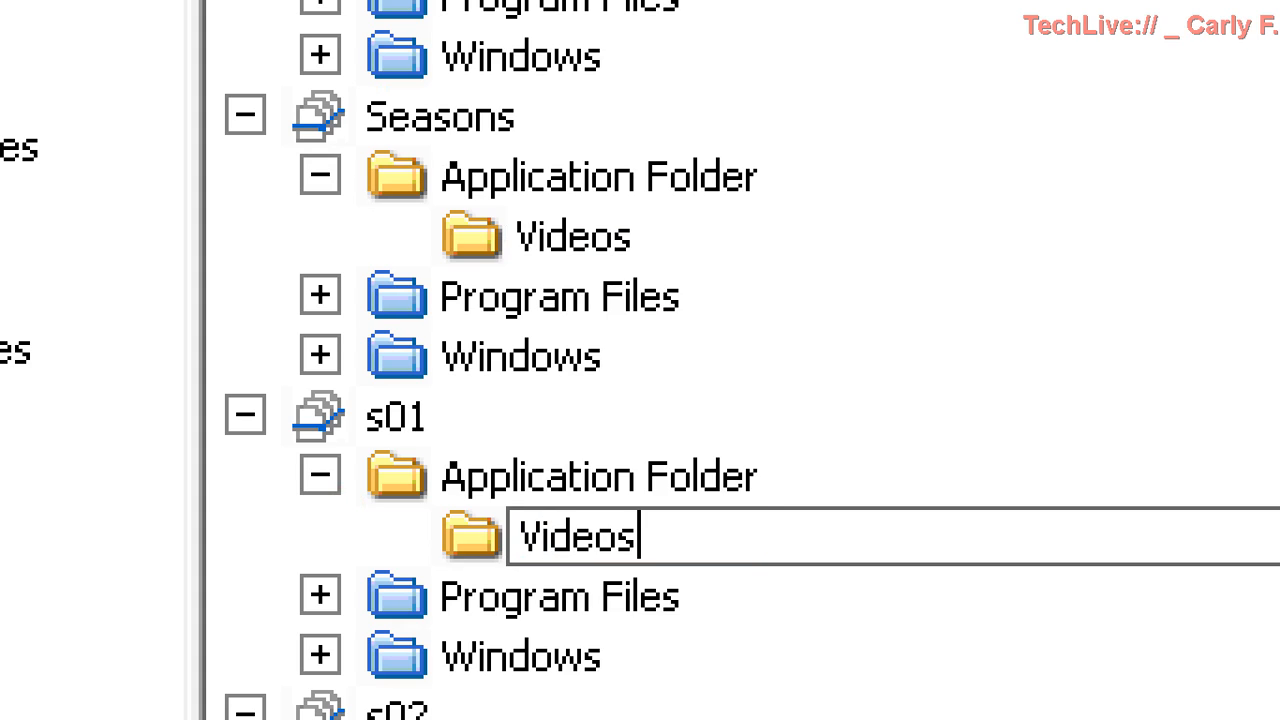
key(Return)
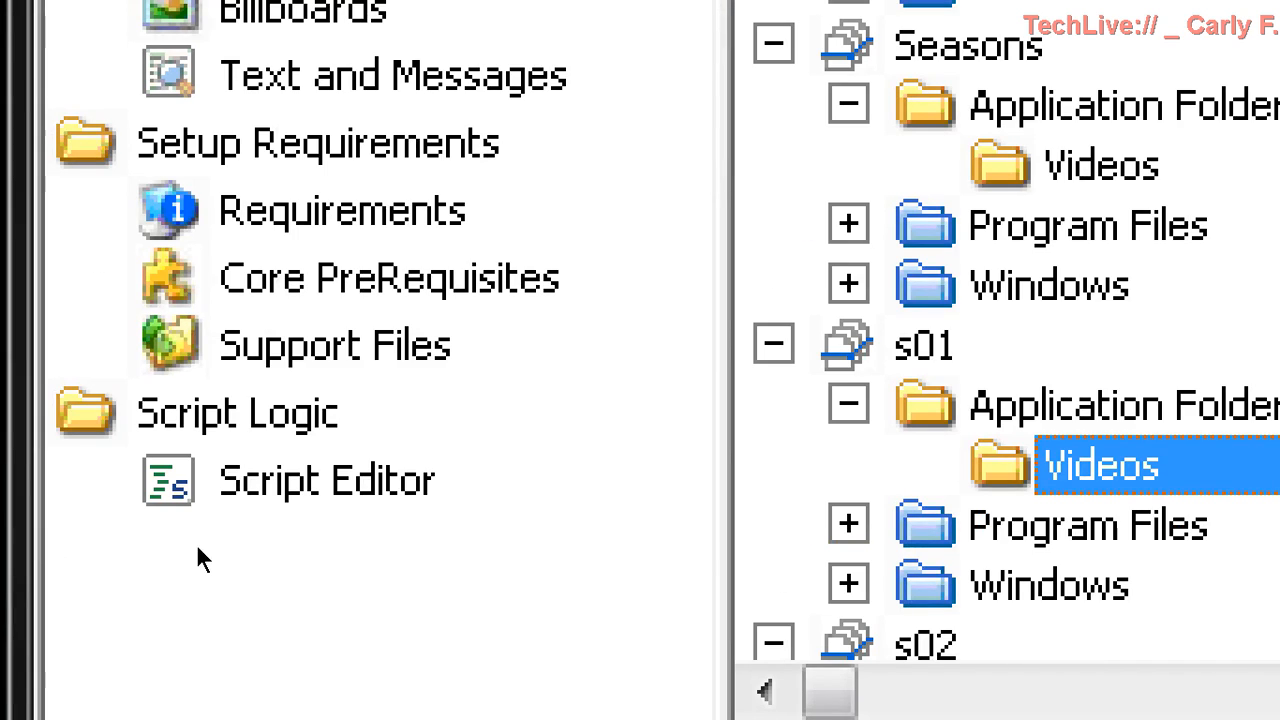
Step: Collapse the s01 feature and create a subfolder named Videos in the Application Folder of s02
click(245, 415)
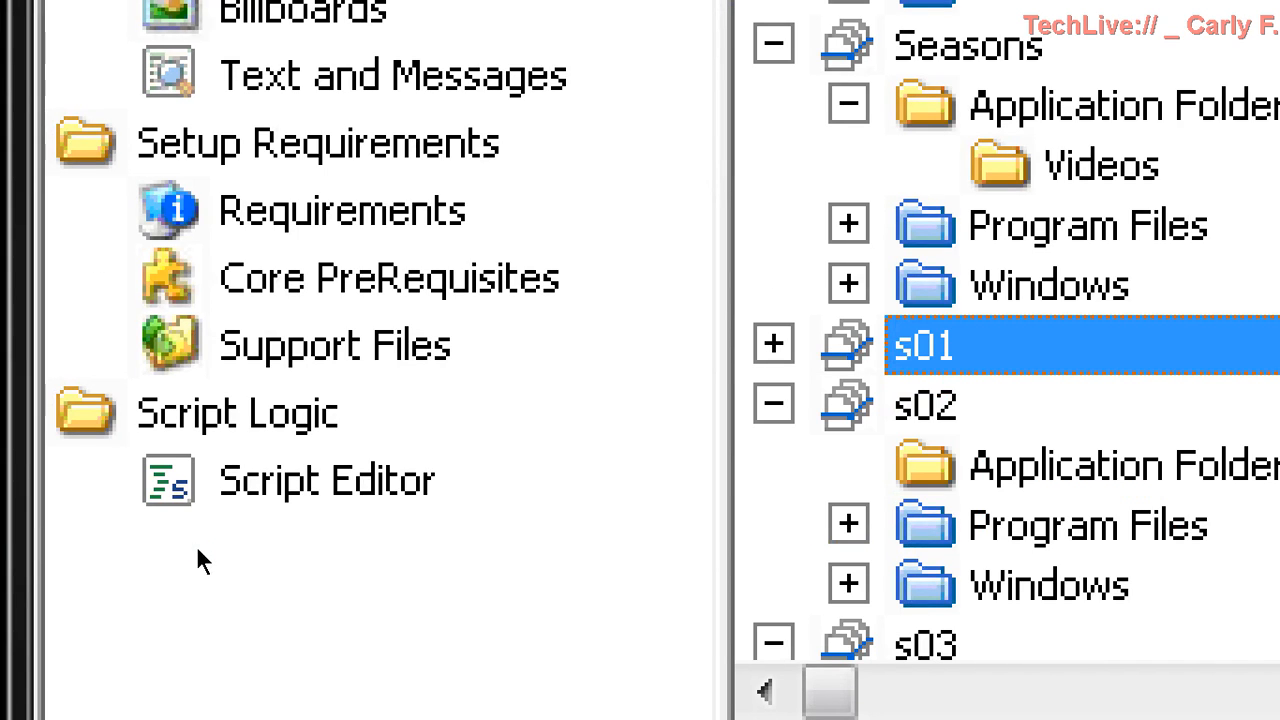
right_click(249, 573)
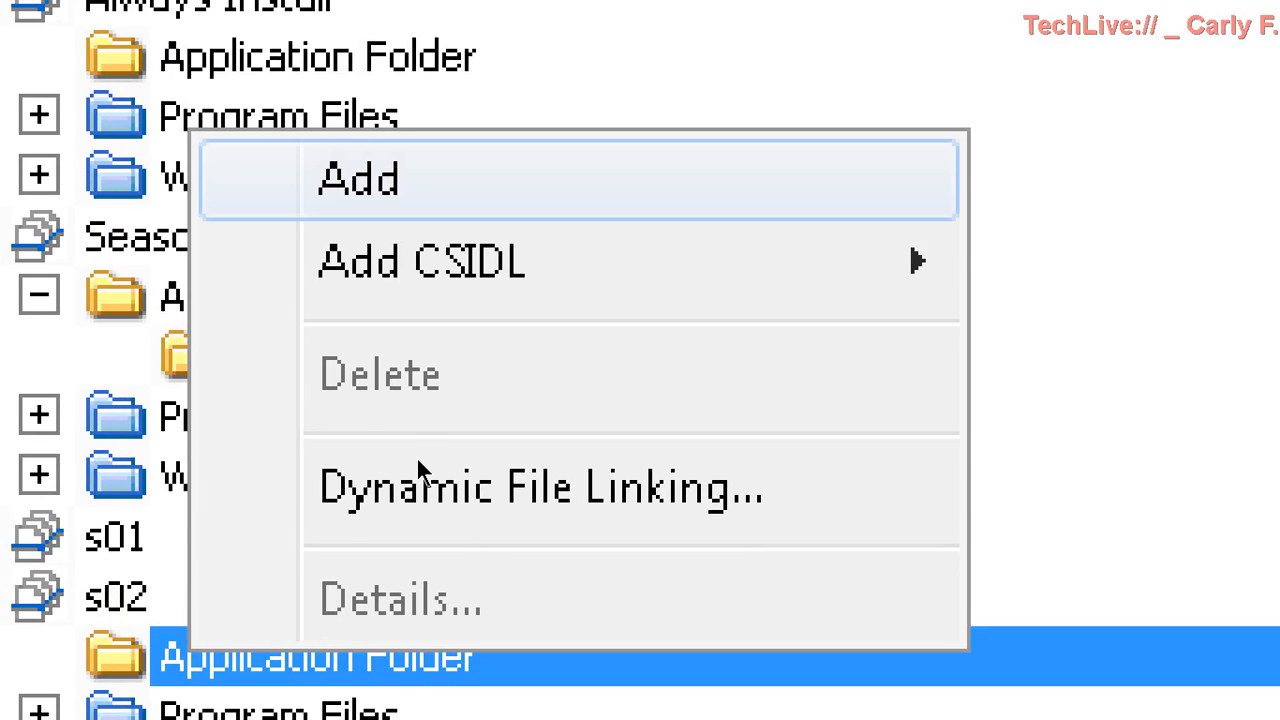
click(418, 458)
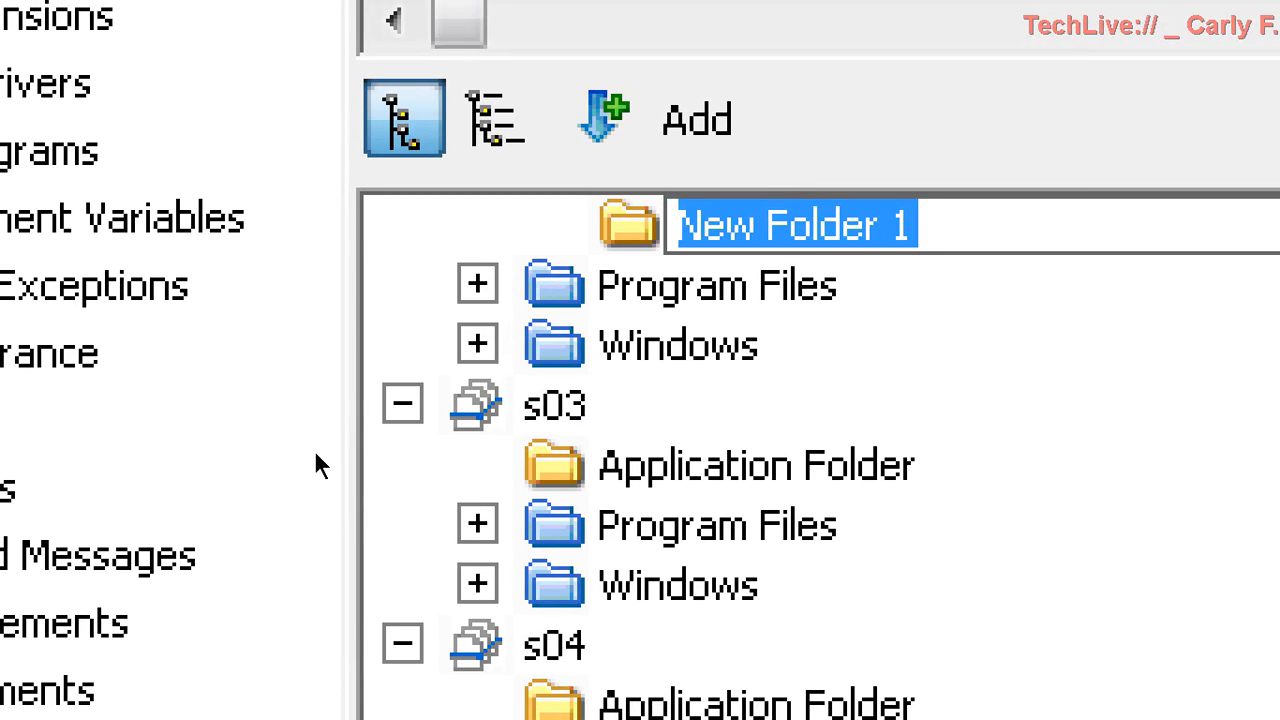
text(Videos)
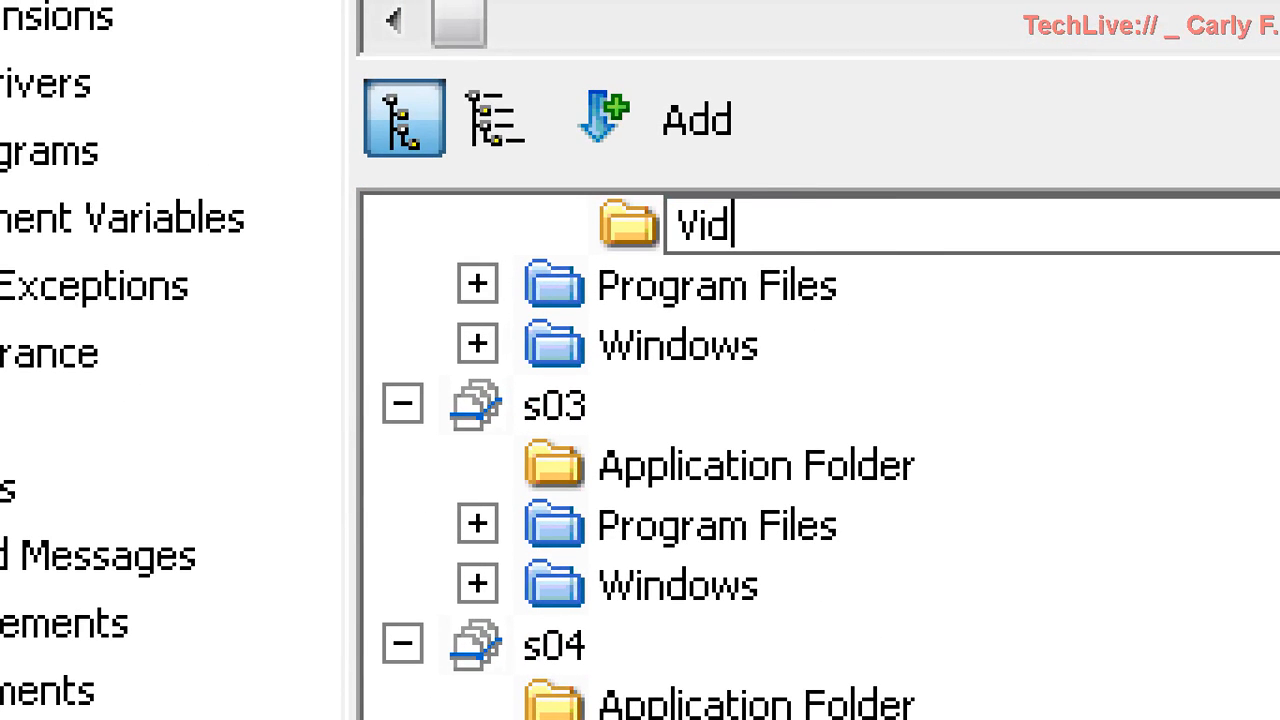
key(Return)
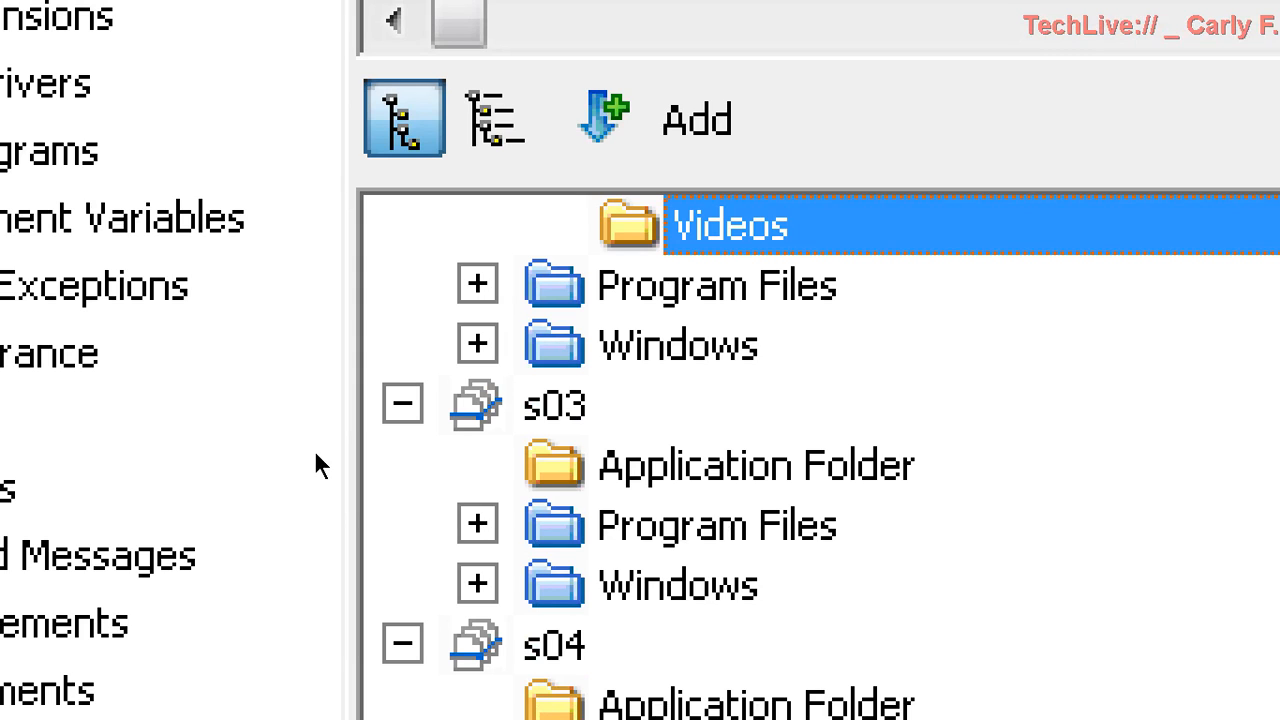
Step: Create a subfolder named Videos in the Application Folder of the s03 feature
click(888, 452)
right_click(888, 452)
click(1100, 488)
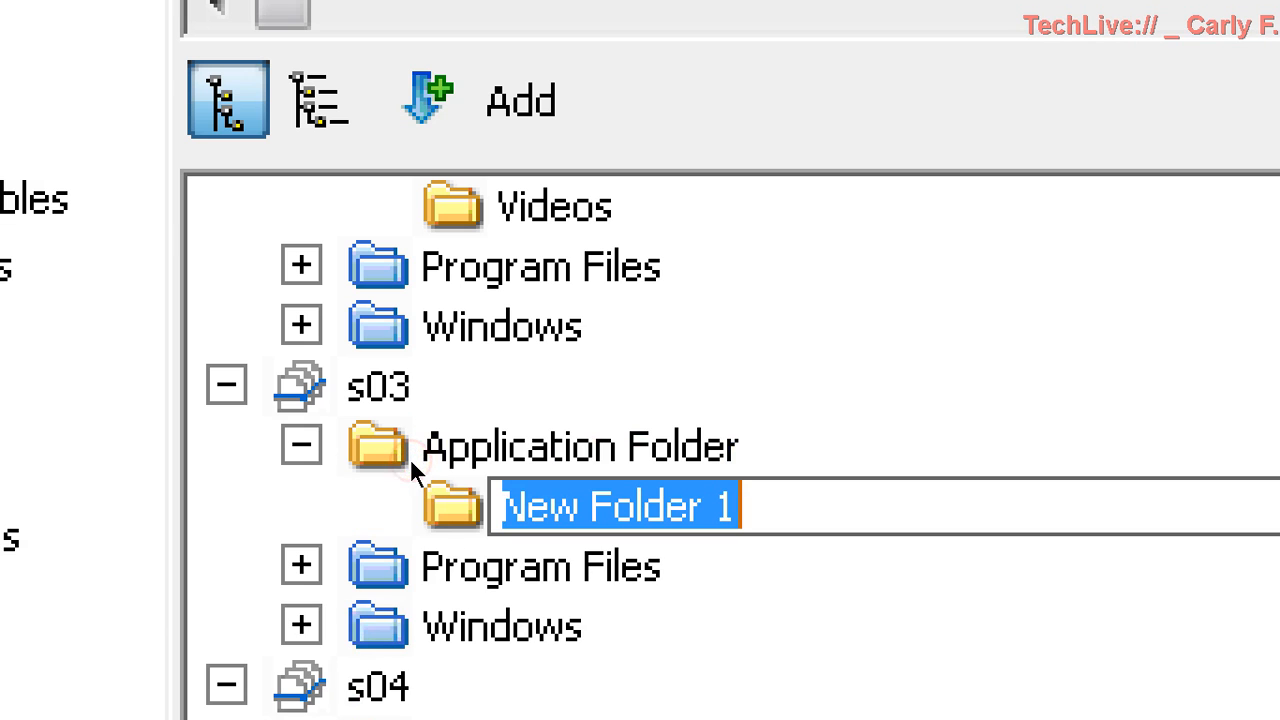
text(V)
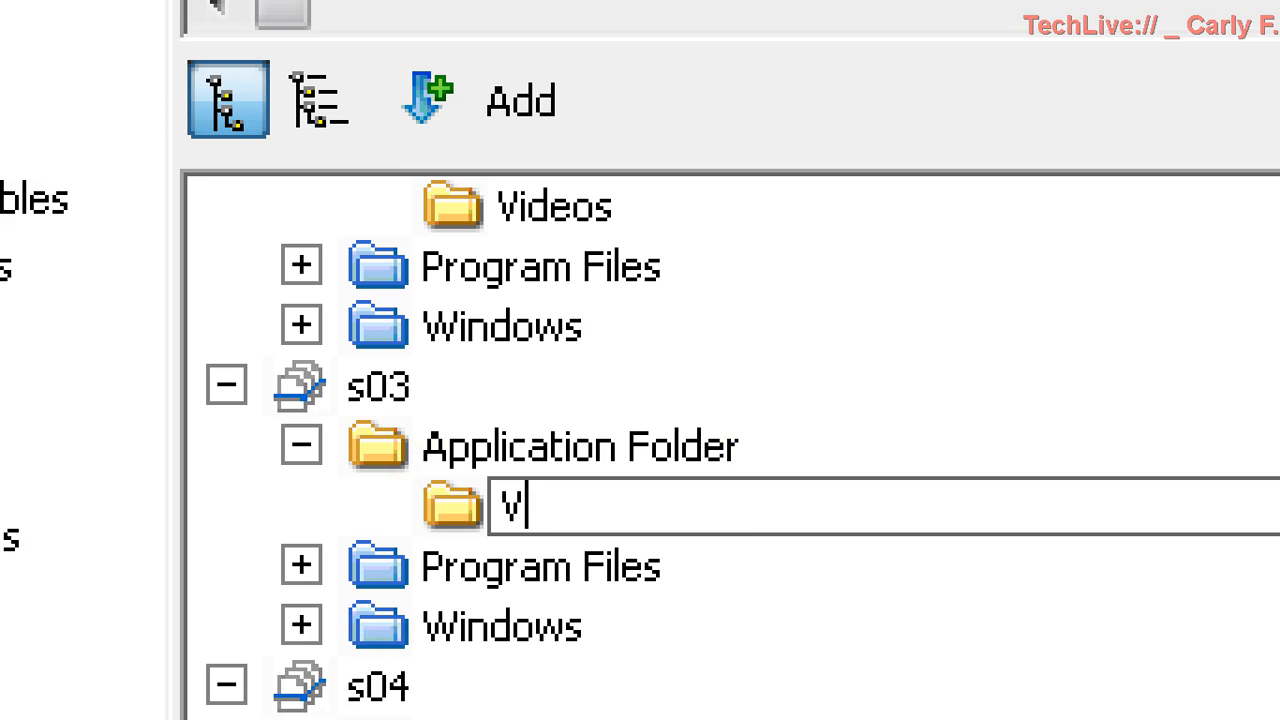
text(ideos)
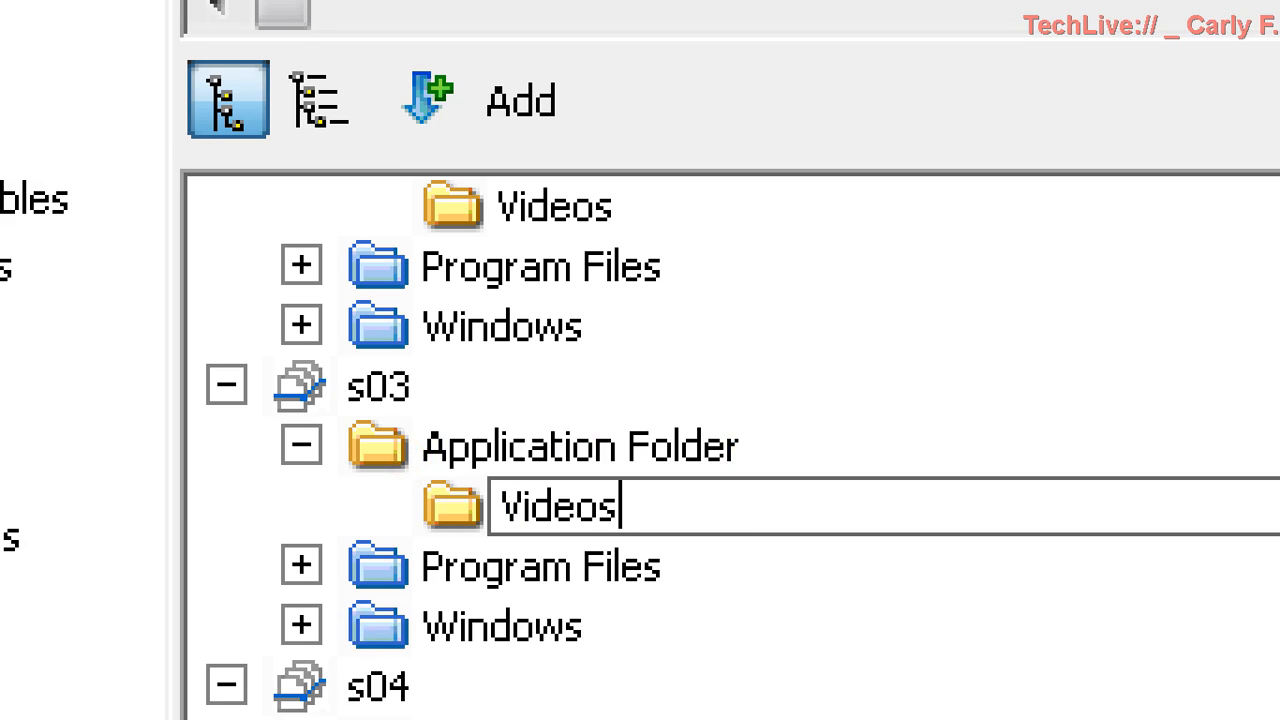
key(Return)
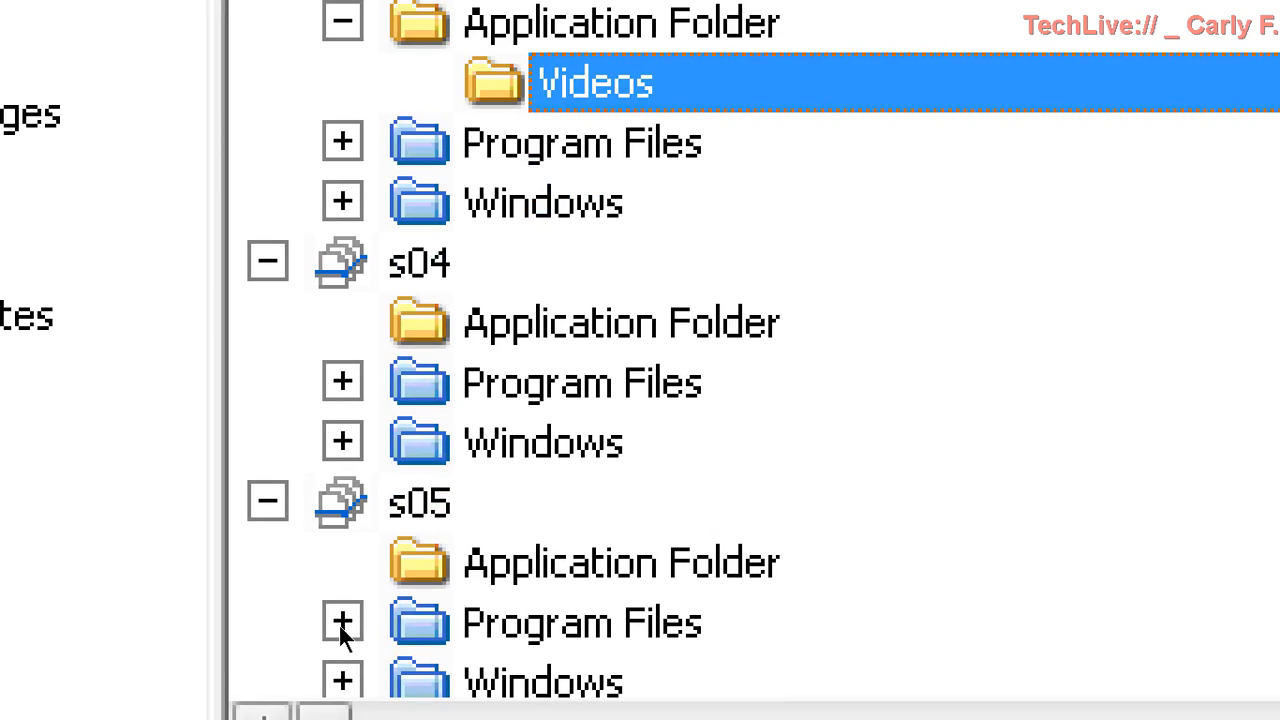
Step: Create a subfolder named Videos in the Application Folder of the s04 feature
click(298, 524)
right_click(299, 525)
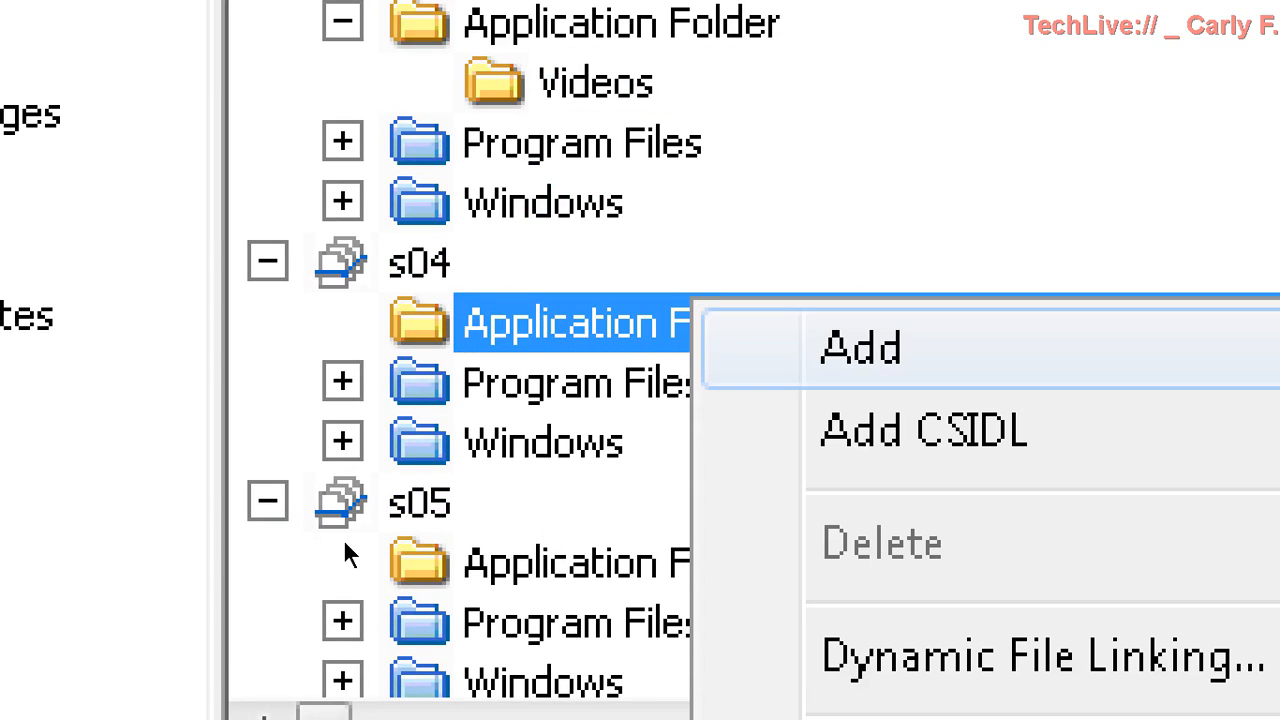
click(343, 540)
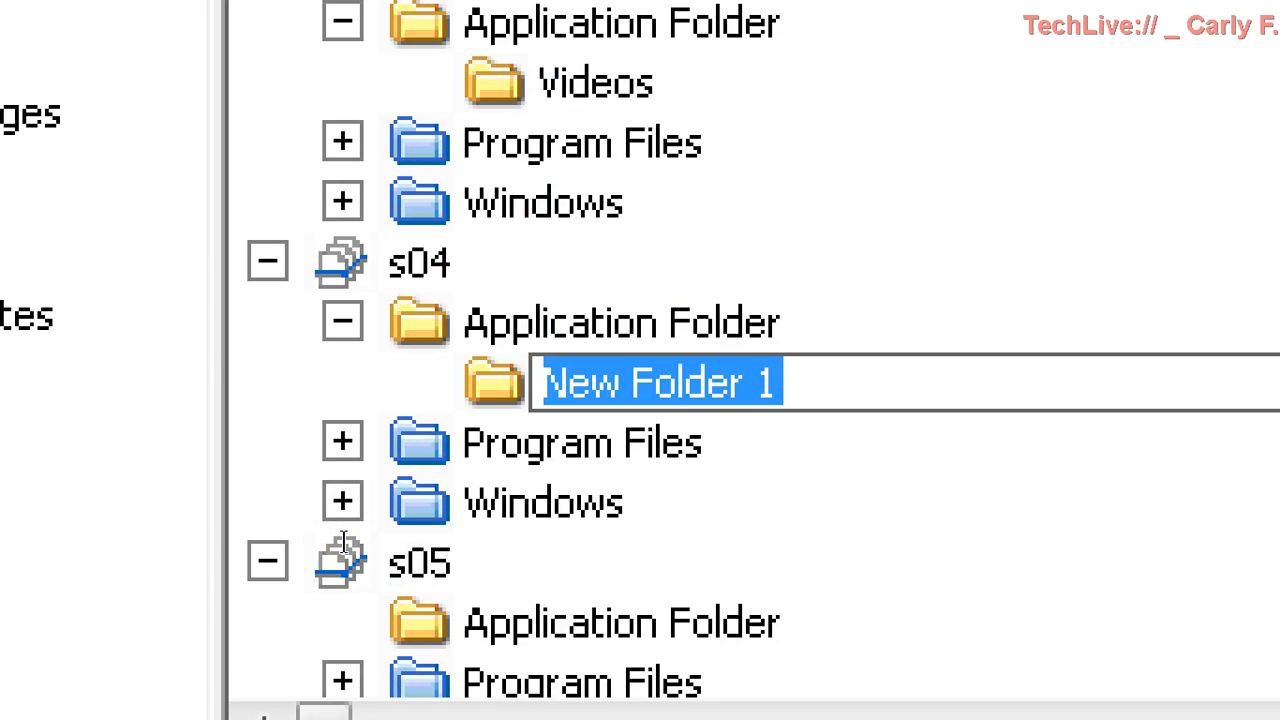
text(Videos)
key(Return)
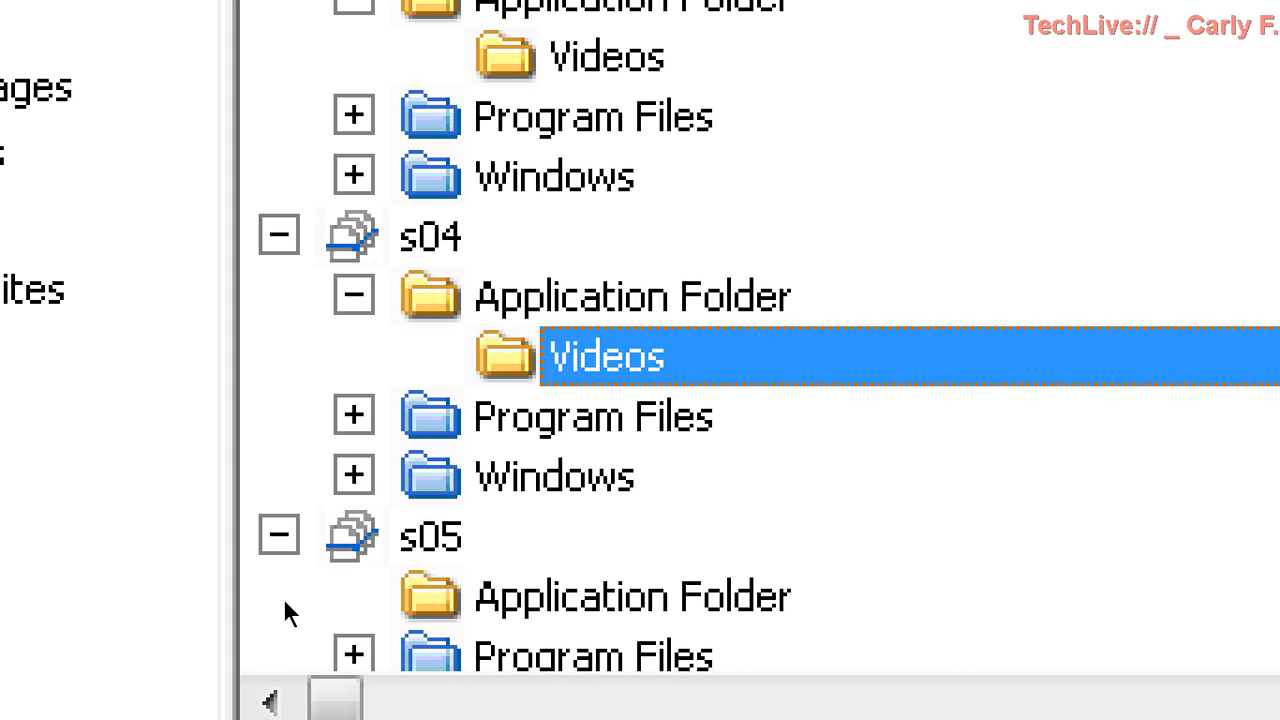
Step: Create a subfolder named Videos in the Application Folder of the s05 feature
click(275, 622)
right_click(275, 622)
key(Down)
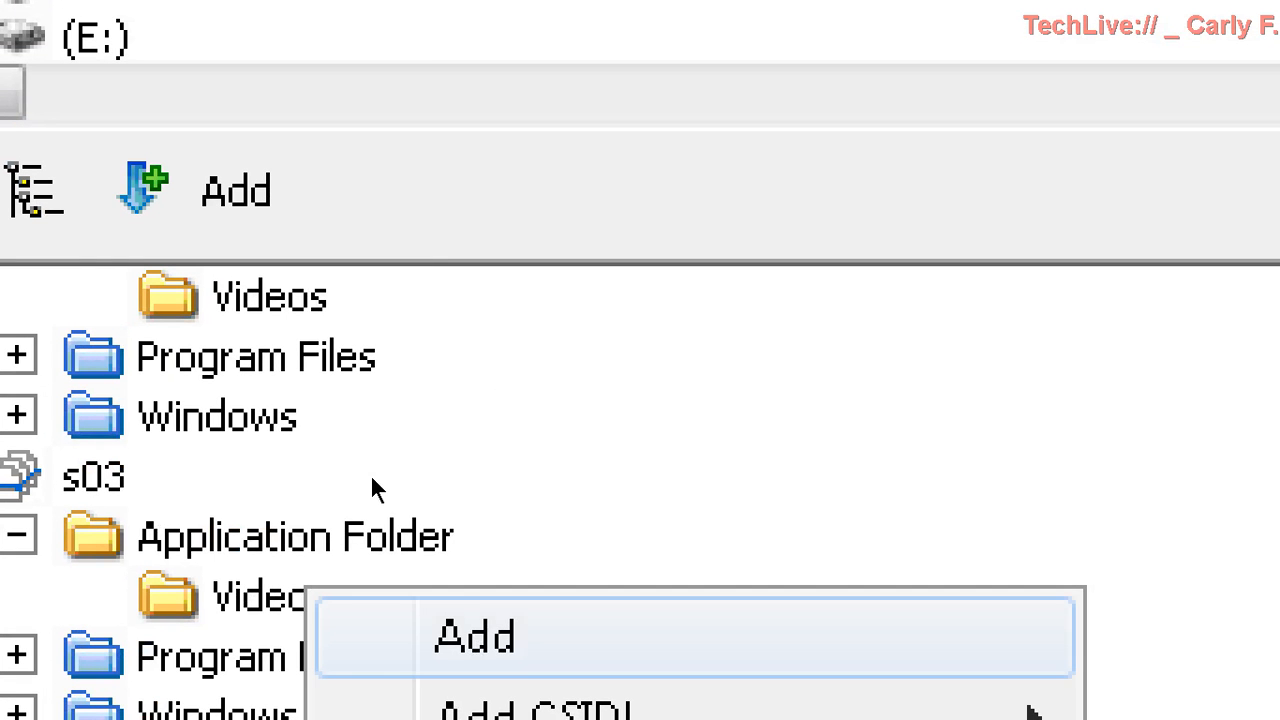
key(Return)
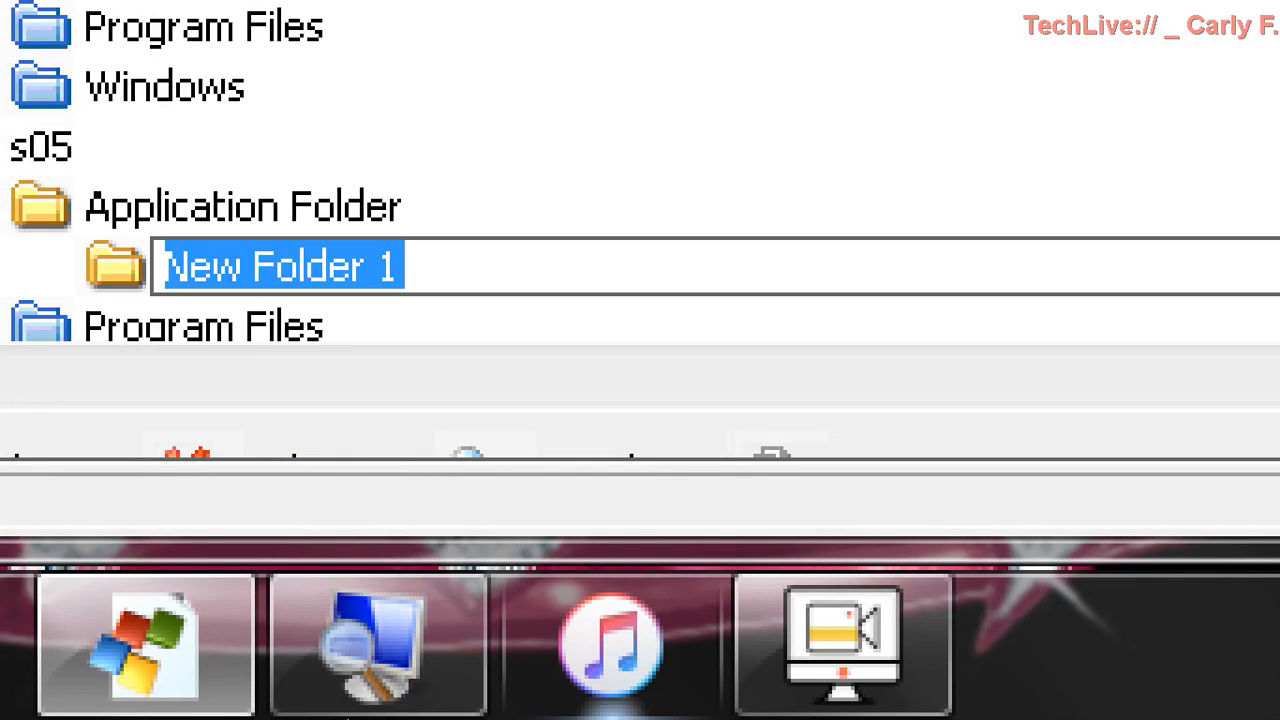
text(Videos)
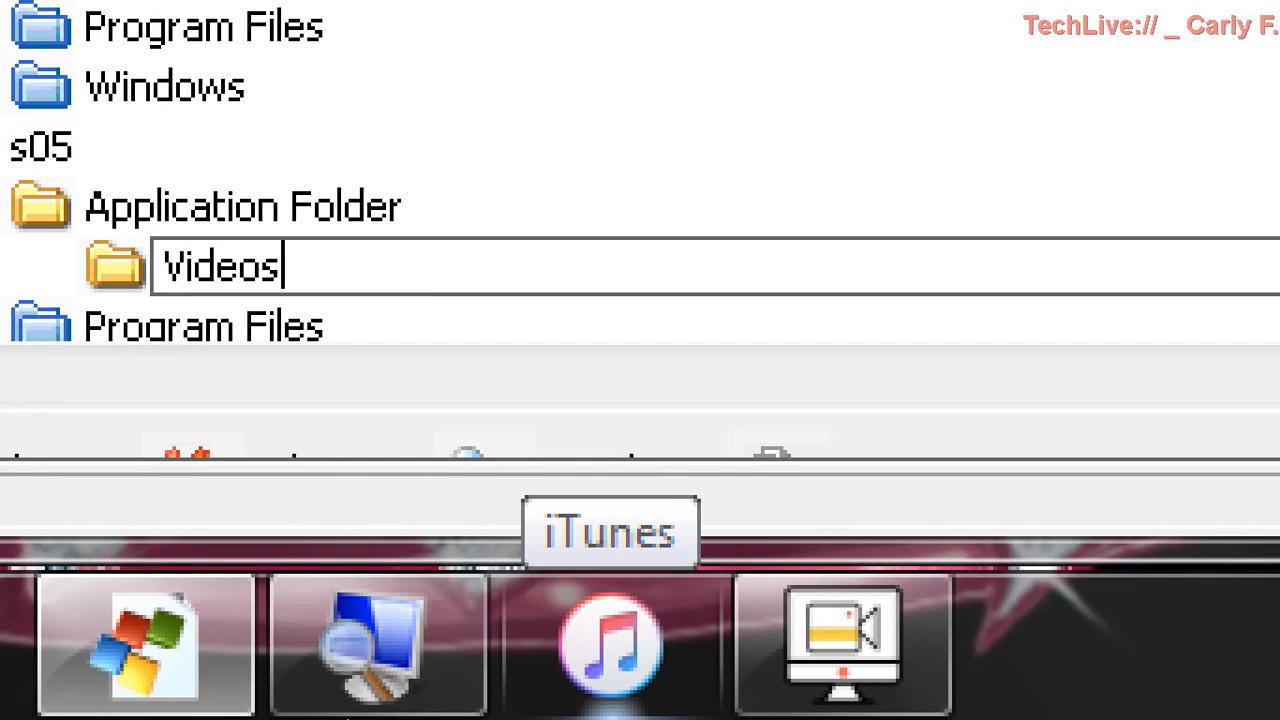
key(Return)
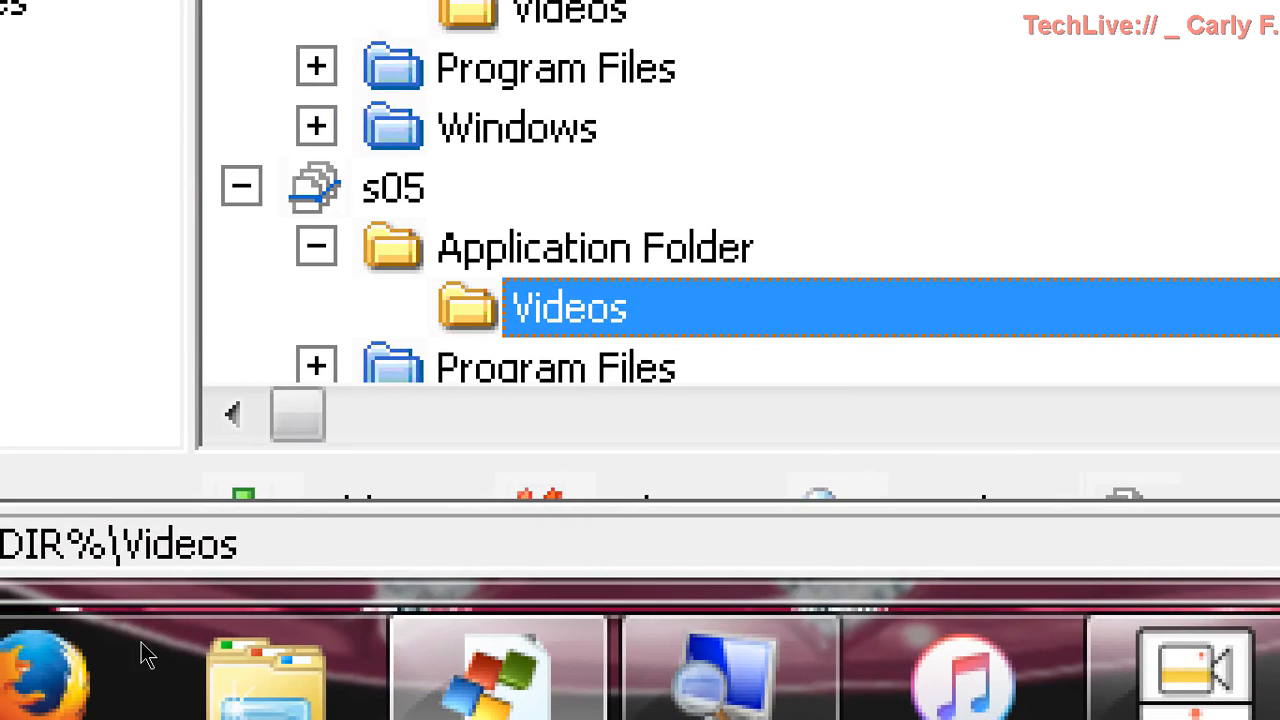
Step: Collapse the s05 feature and create a subfolder named Videos in the Application Folder of s06
click(194, 576)
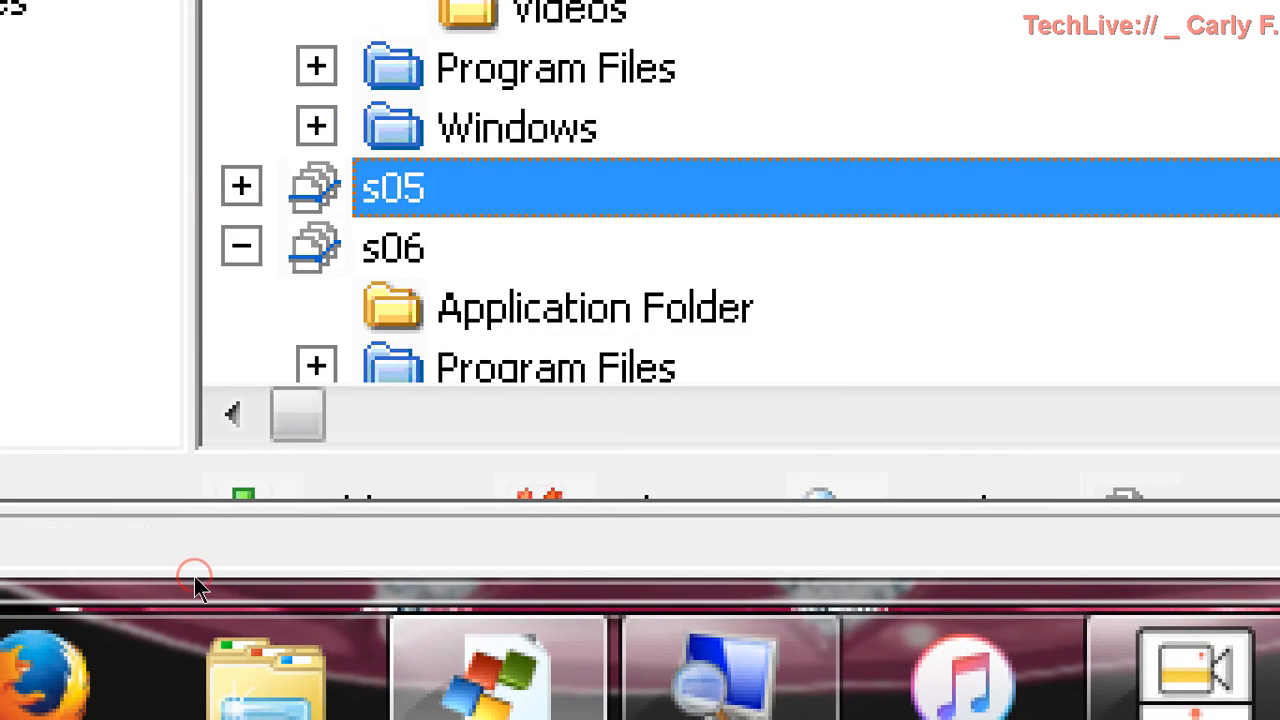
right_click(264, 604)
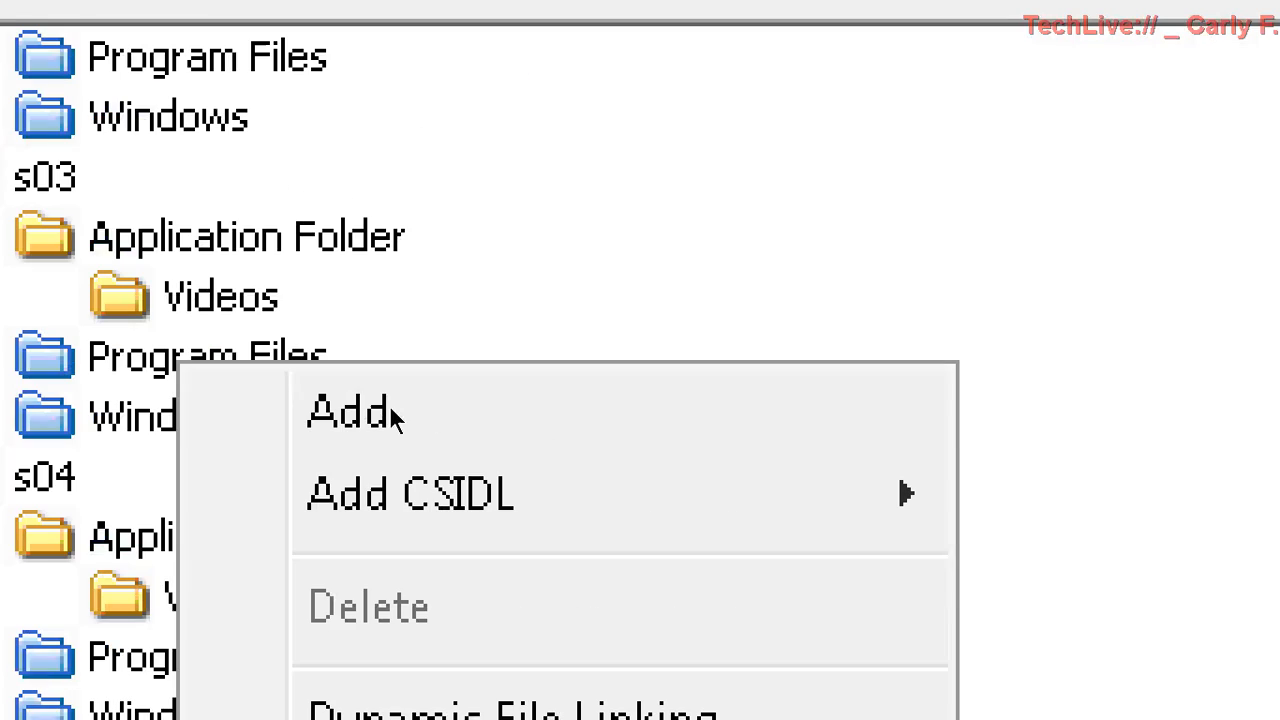
click(360, 412)
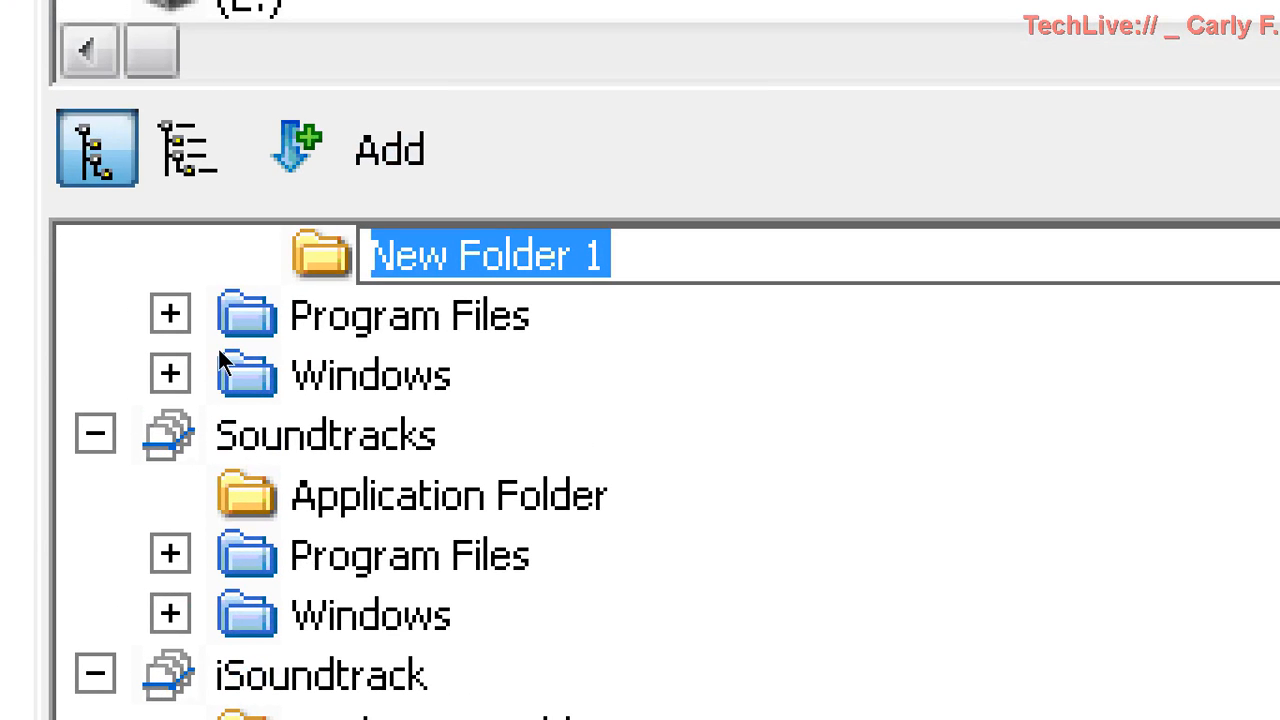
text(Videos)
key(Return)
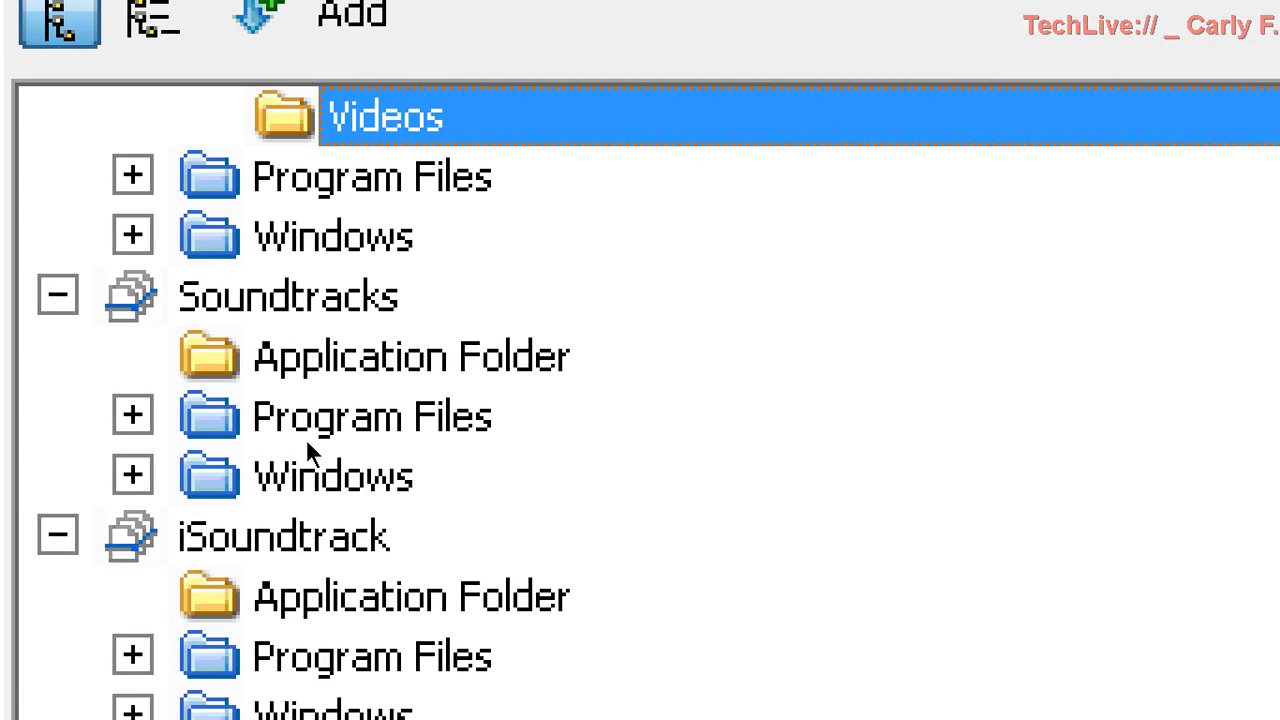
Step: Create a subfolder named Music in the Application Folder of the Soundtracks feature
click(514, 352)
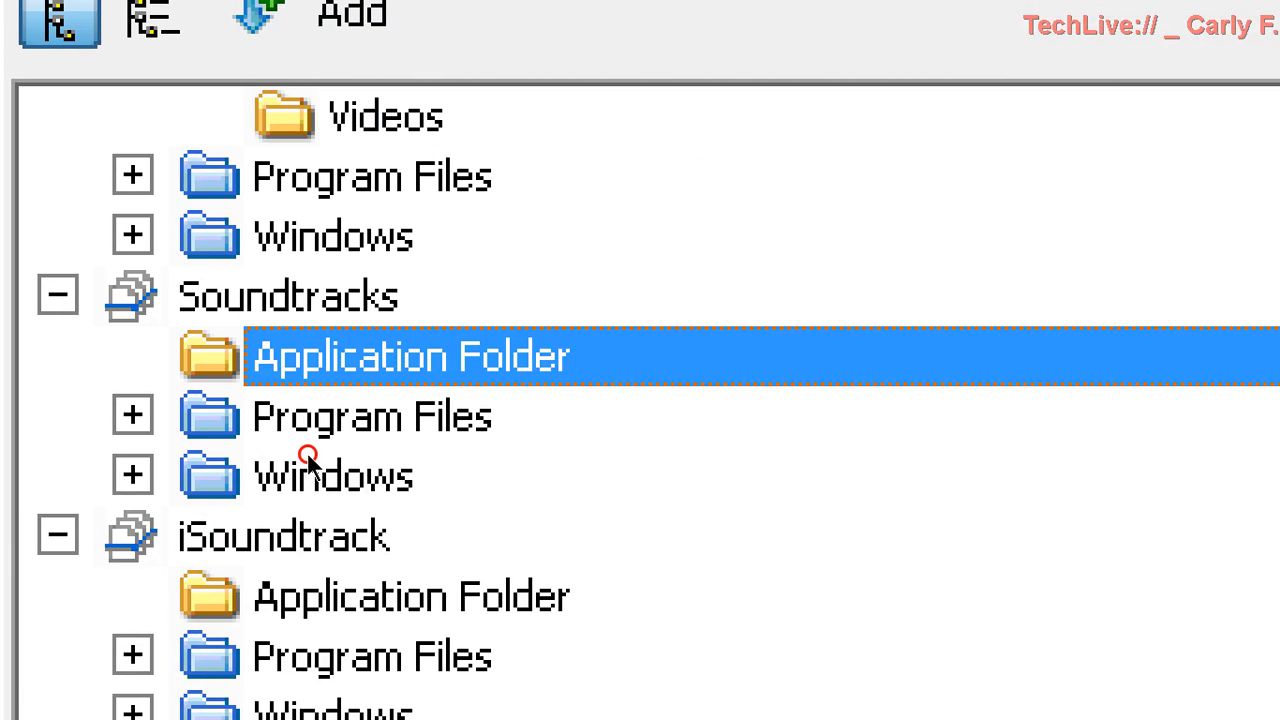
right_click(514, 352)
click(624, 394)
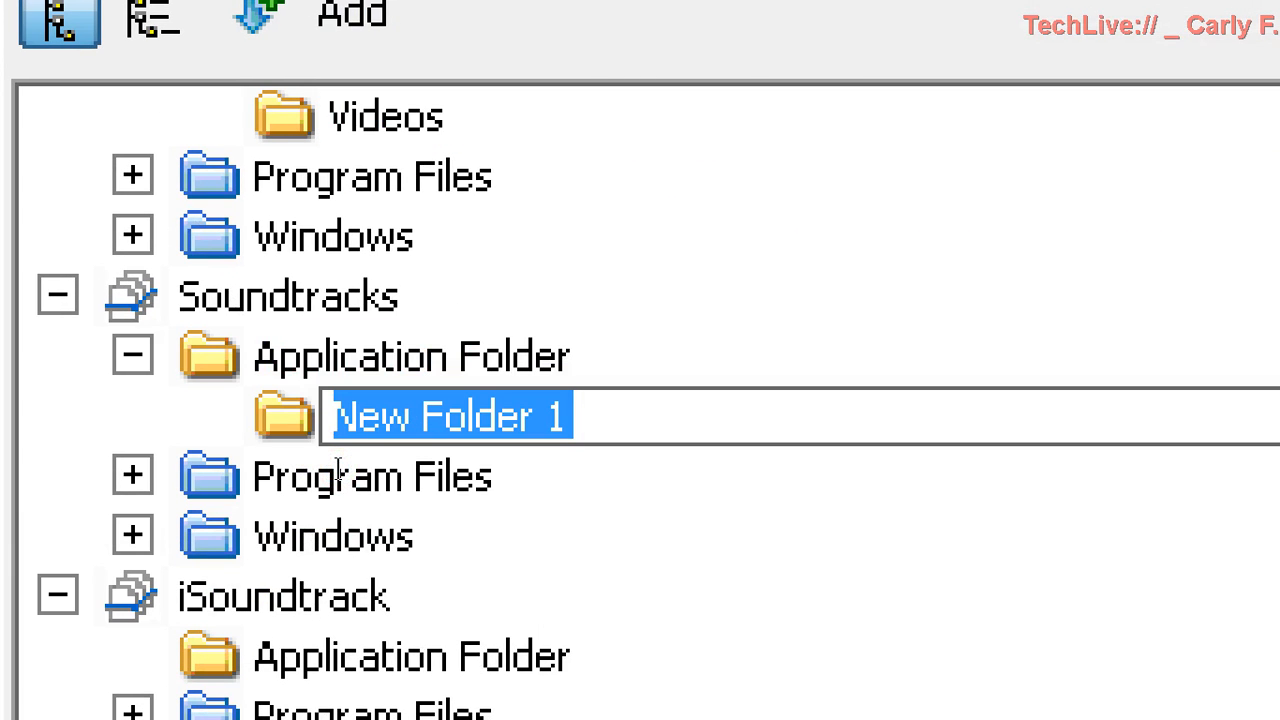
text(m)
key(BackSpace)
text(M)
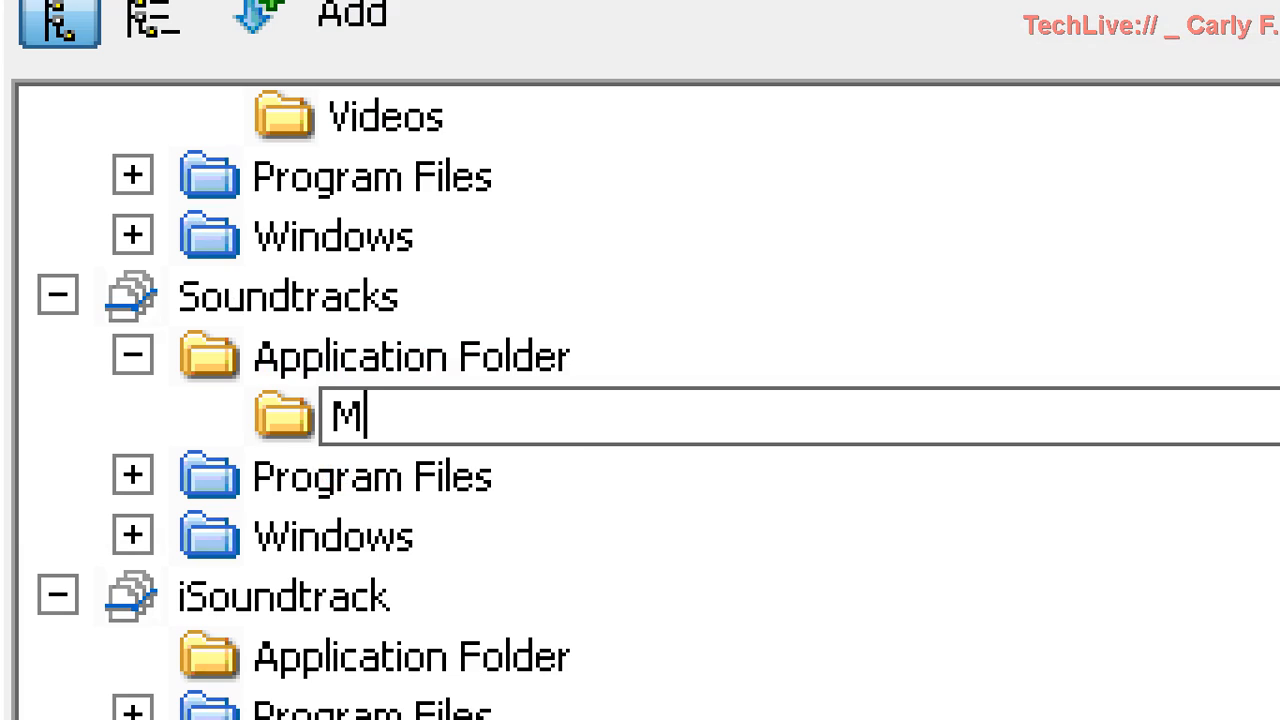
text(usic)
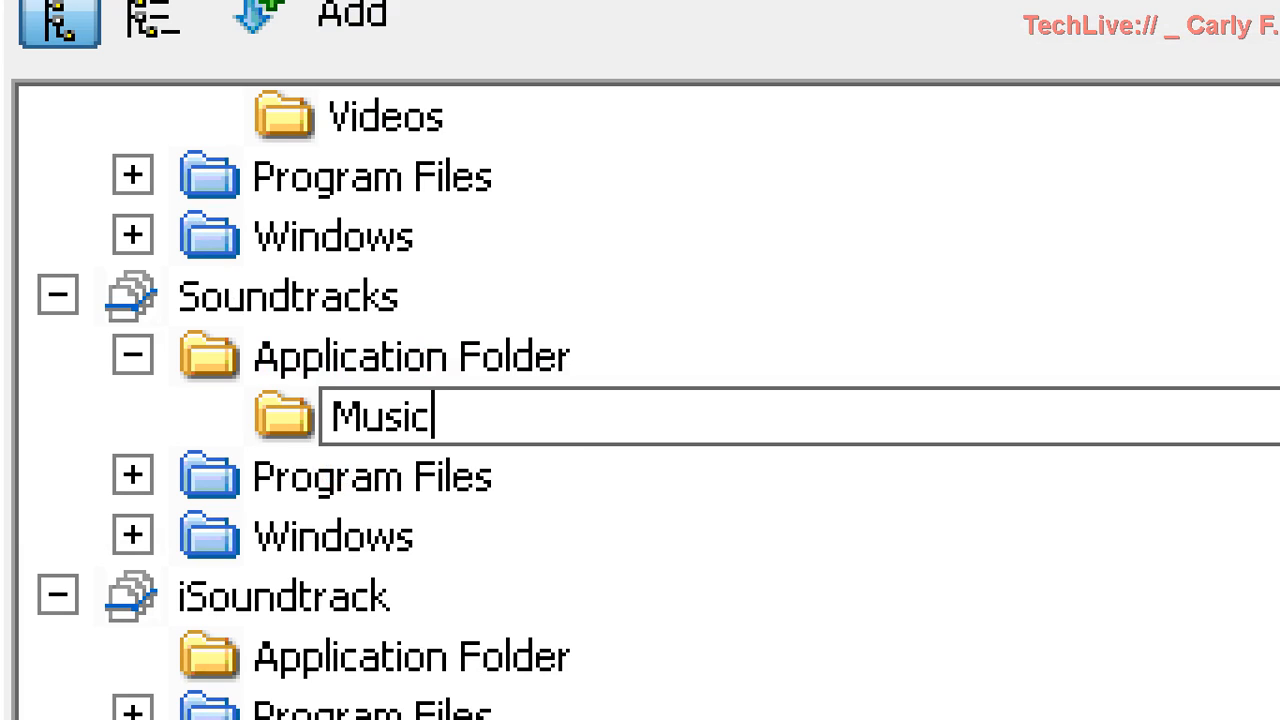
key(Return)
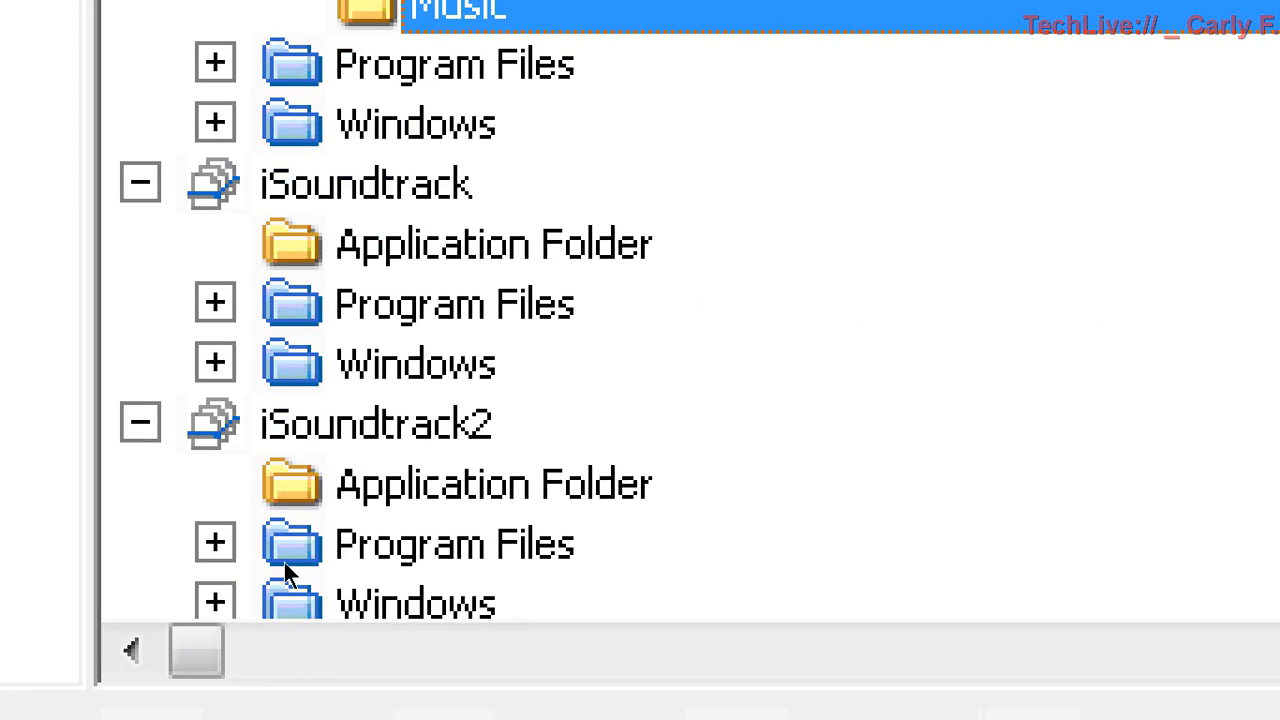
Step: Create a subfolder named Music in the Application Folder of the iSoundtrack feature
click(285, 527)
right_click(285, 527)
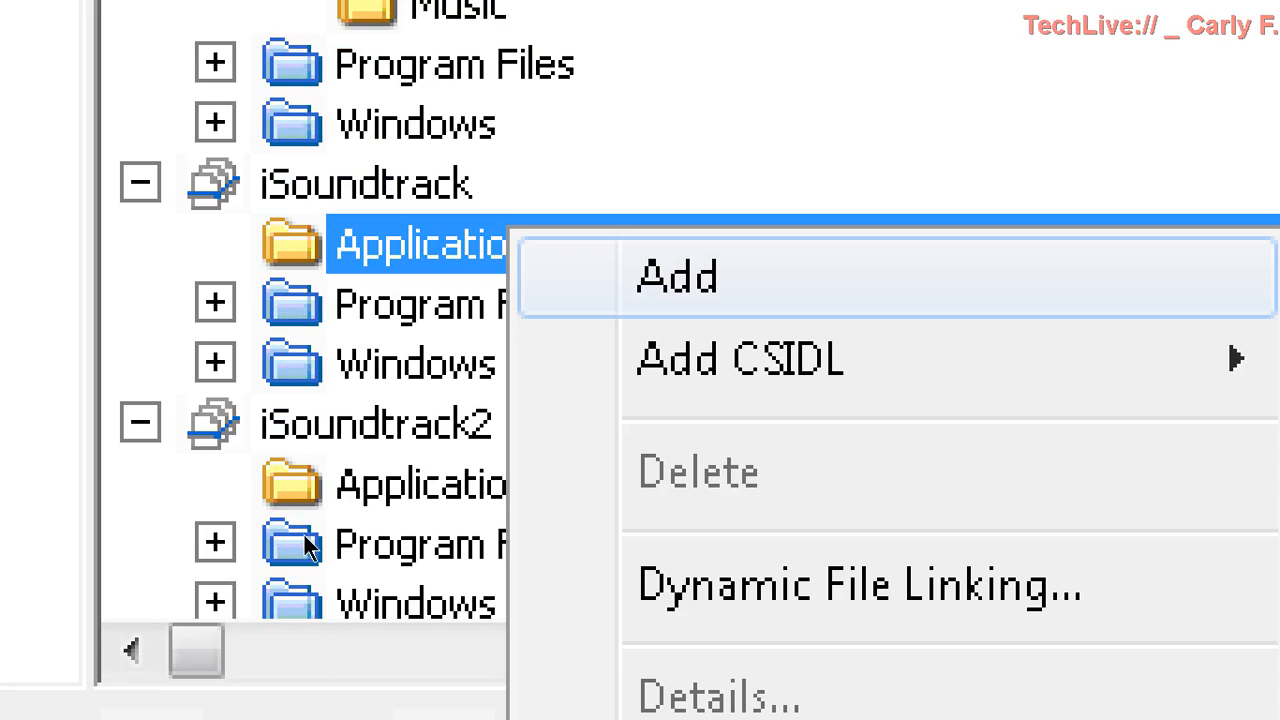
click(688, 278)
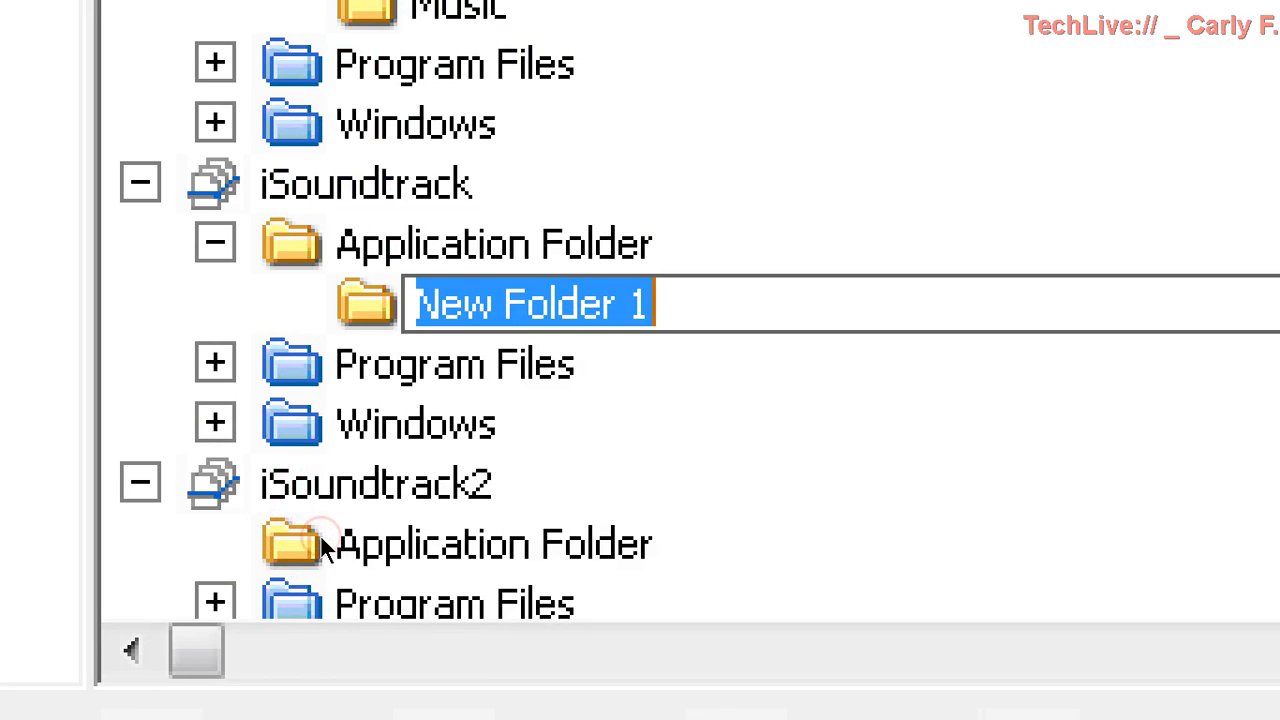
text(Music)
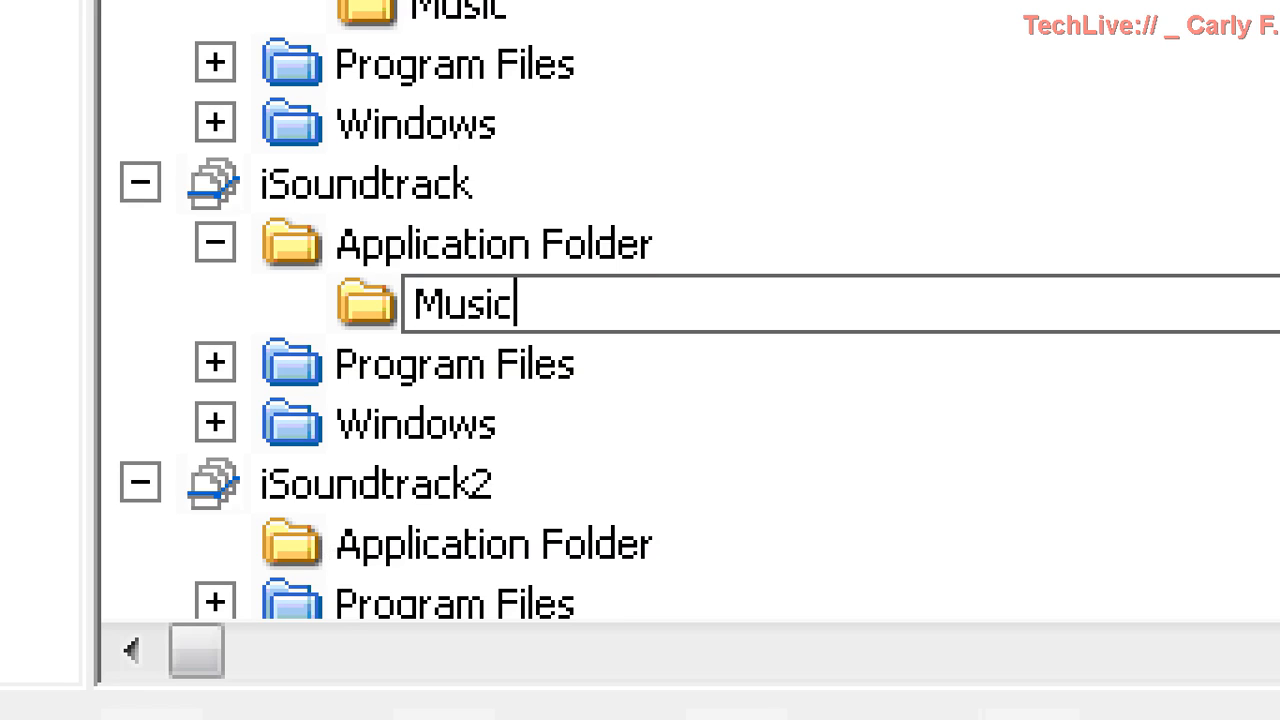
key(Return)
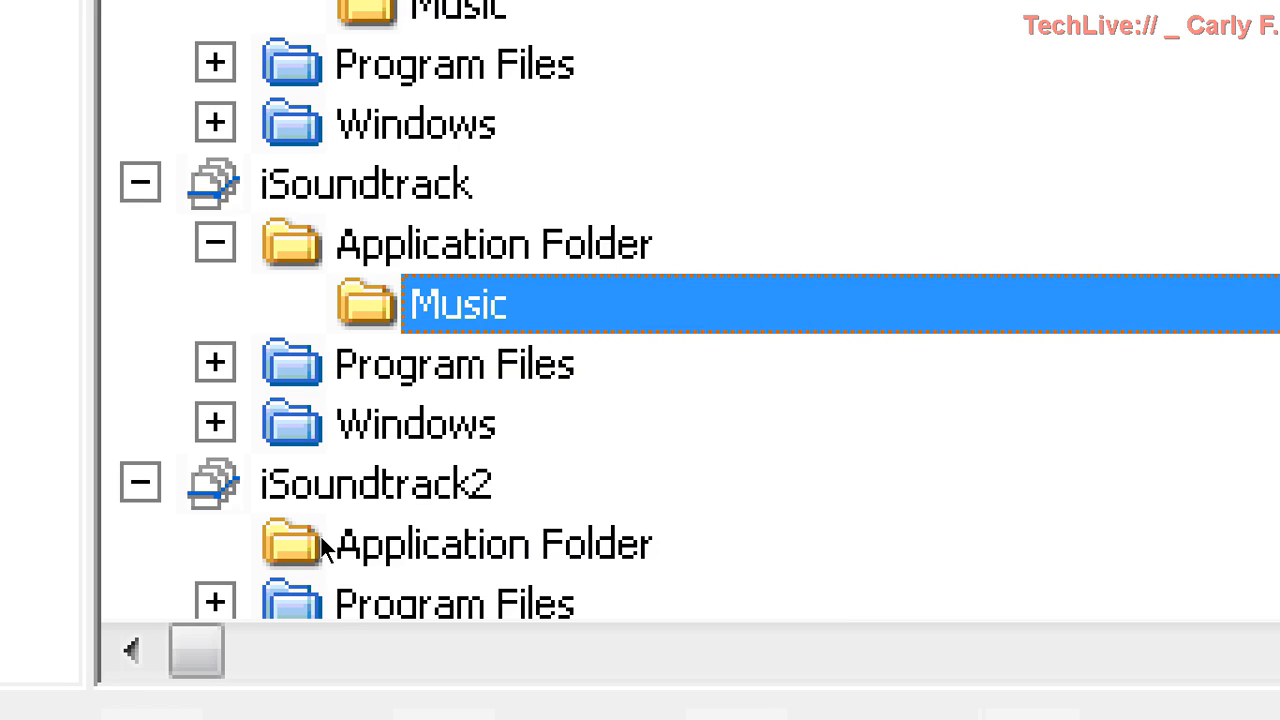
Step: Create a subfolder named Music in the Application Folder of the iSoundtrack2 feature
right_click(330, 545)
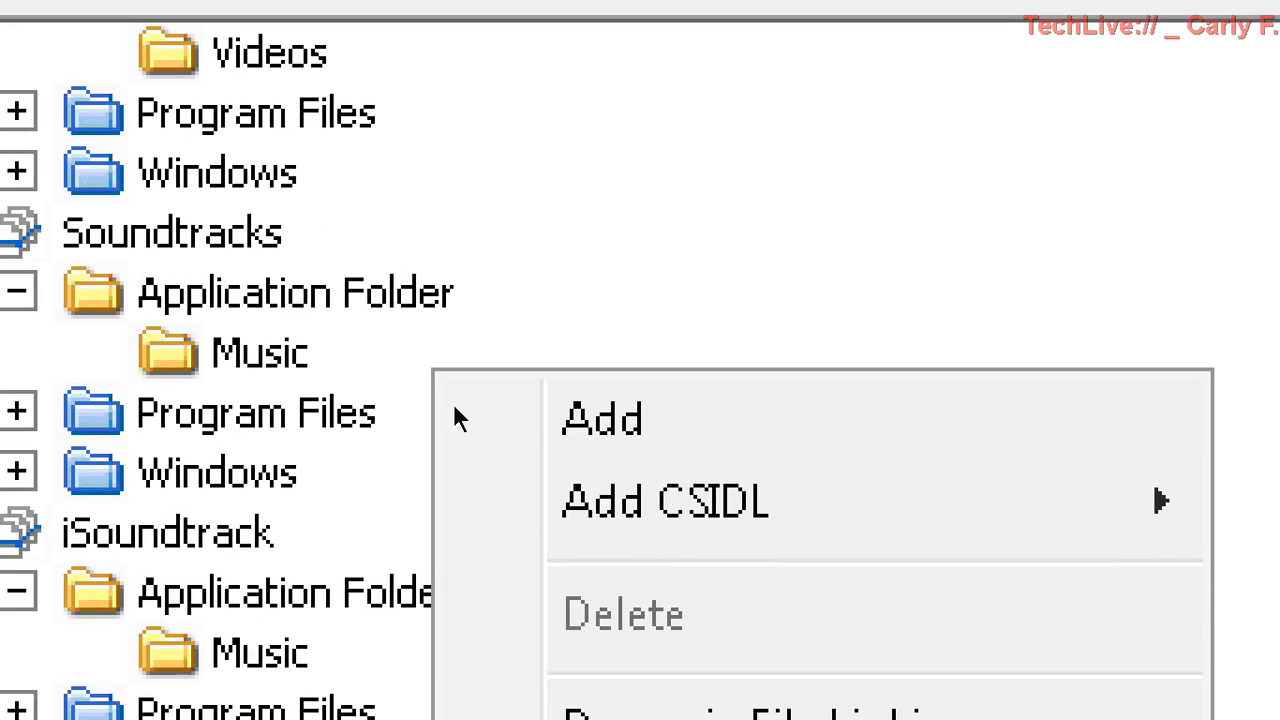
click(602, 418)
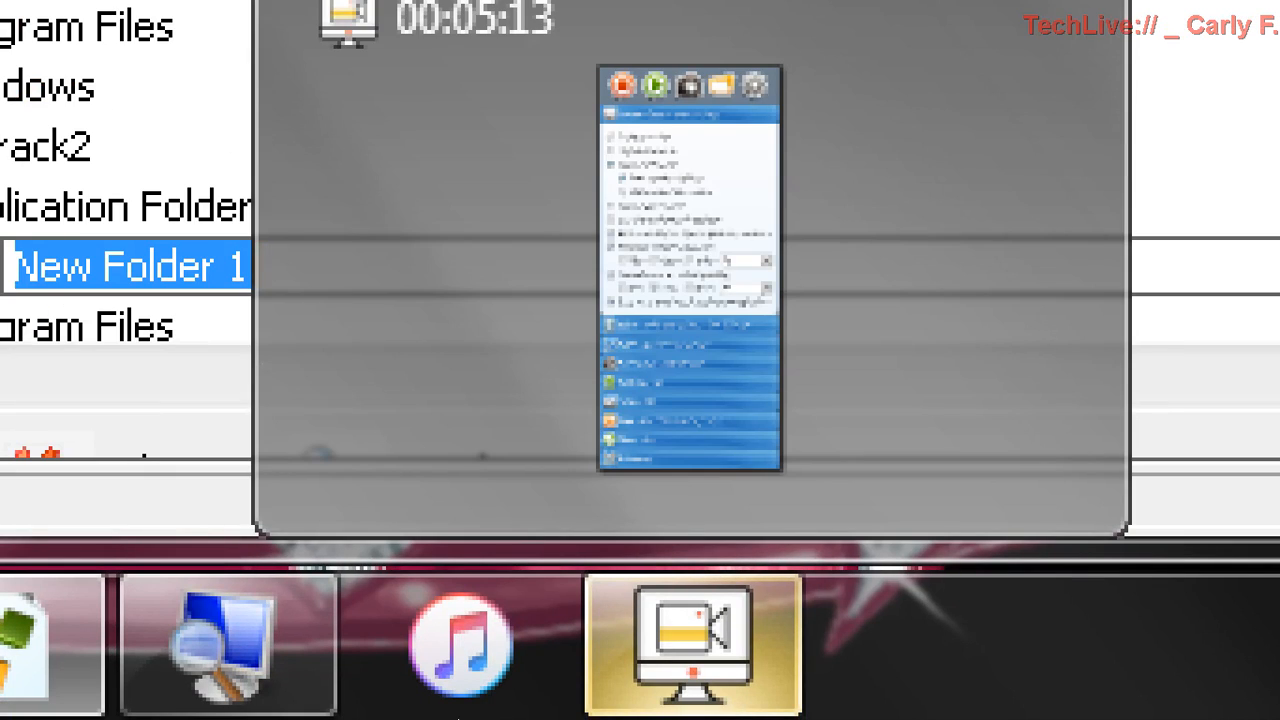
text(Music)
key(Return)
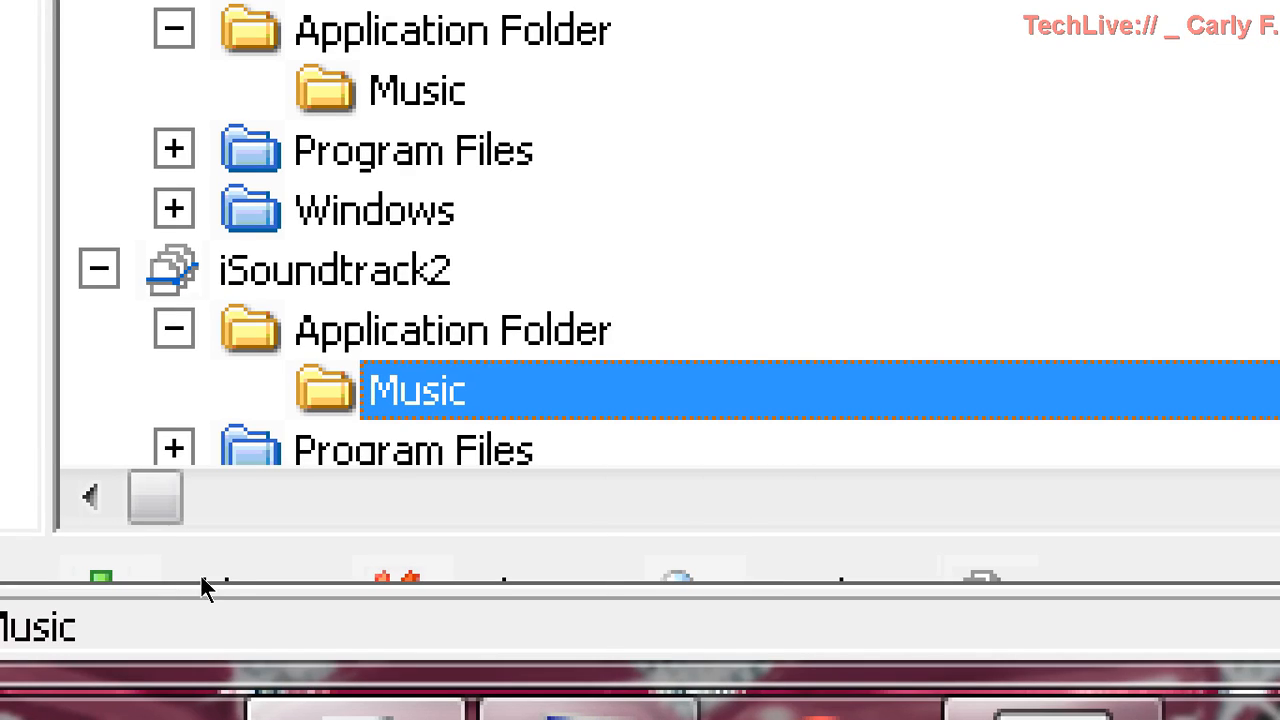
Step: Collapse the iSoundtrack and iSoundtrack2 features and create a subfolder named Music in the Application Folder of MCMusic
click(99, 269)
click(83, 101)
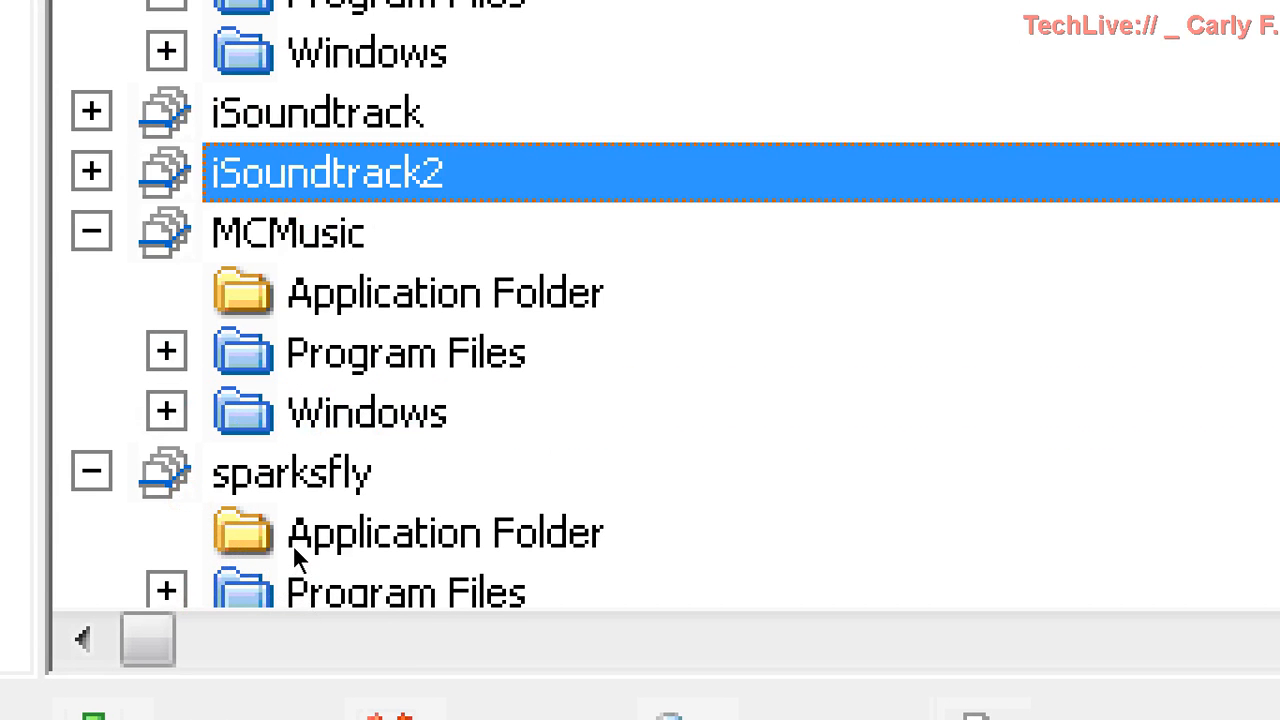
click(490, 280)
right_click(490, 280)
click(620, 320)
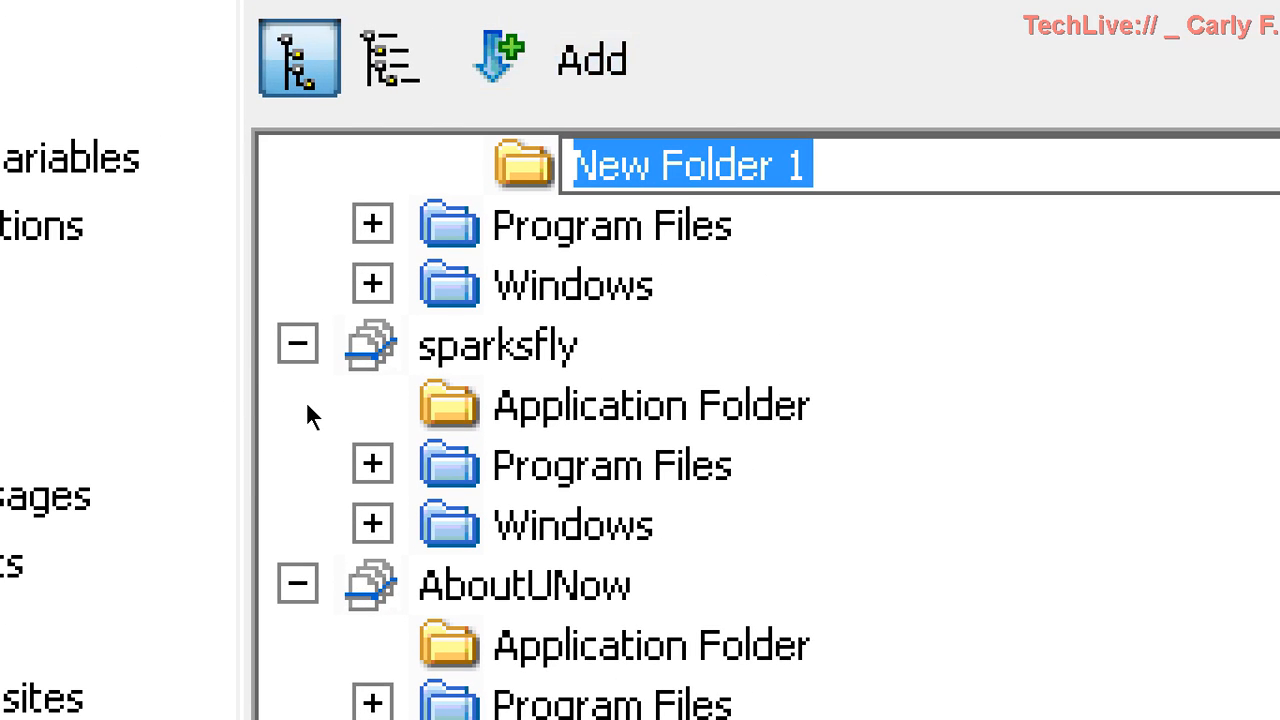
text(Music)
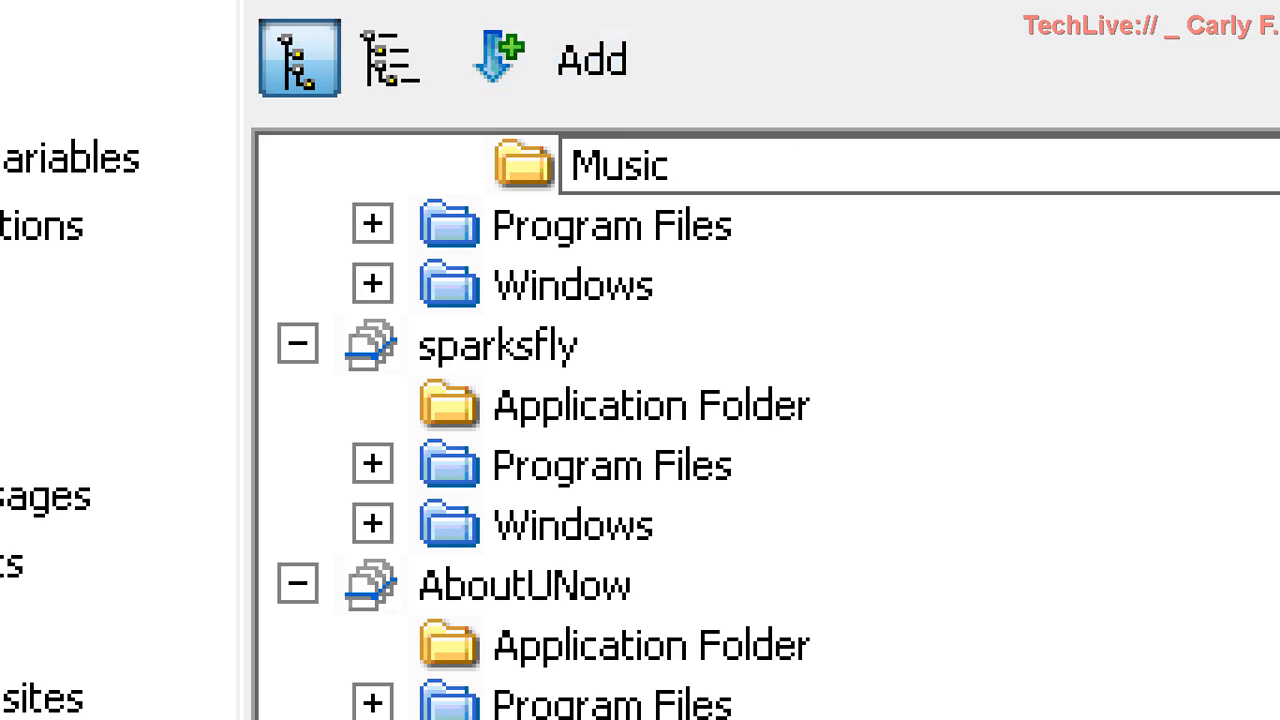
key(Return)
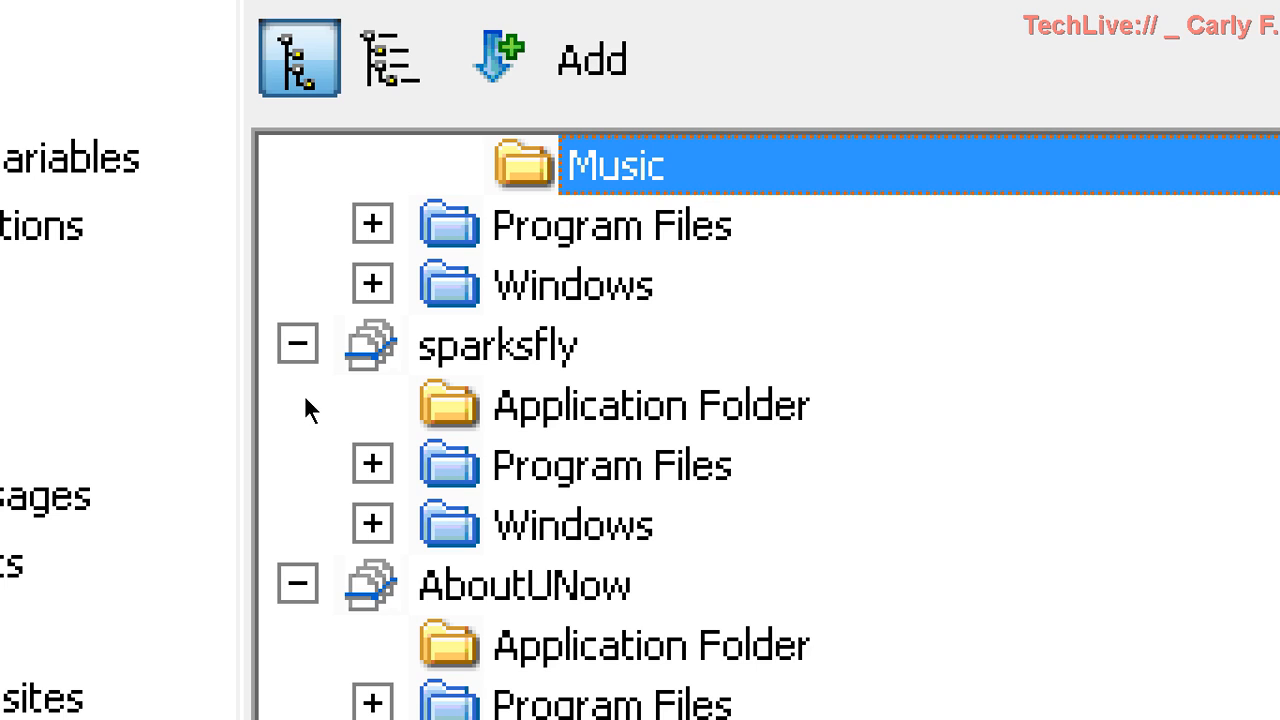
Step: Create a subfolder named Miranda Cosgrove inside the Music folder of the MCMusic feature
key(shift+F10)
key(Down)
key(Return)
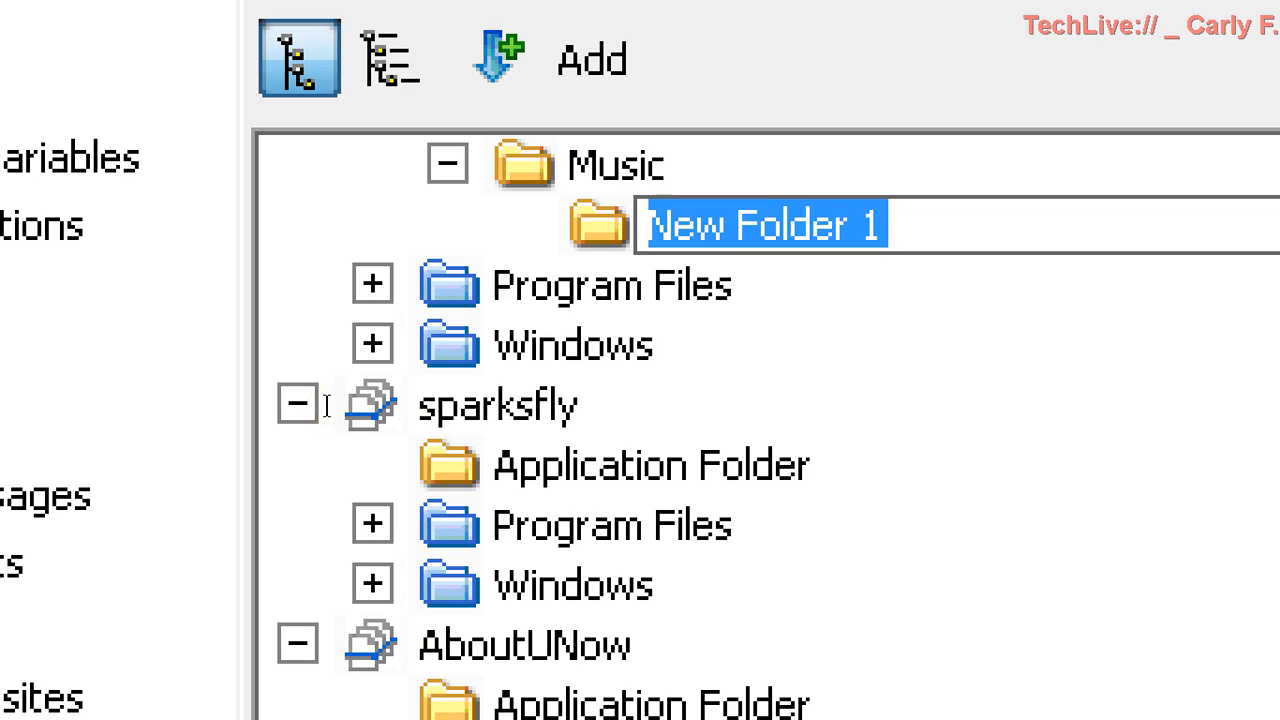
text(Miranda Cp)
key(BackSpace)
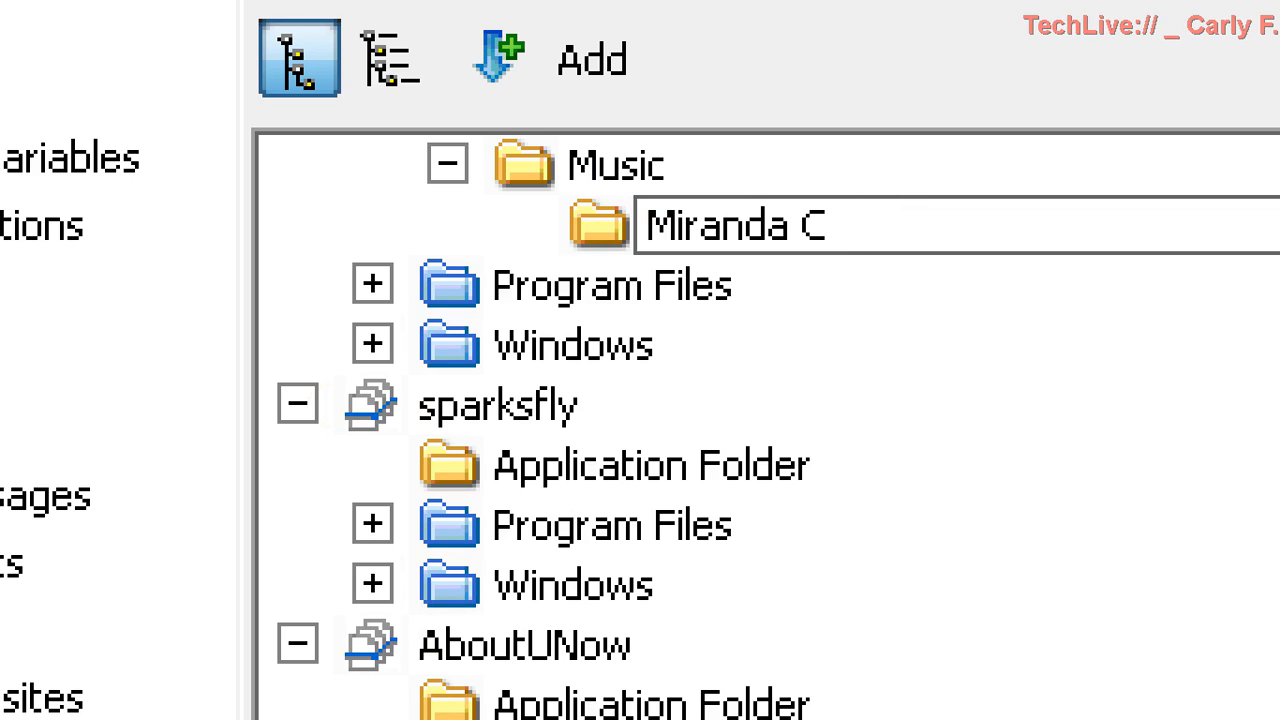
text(osgra)
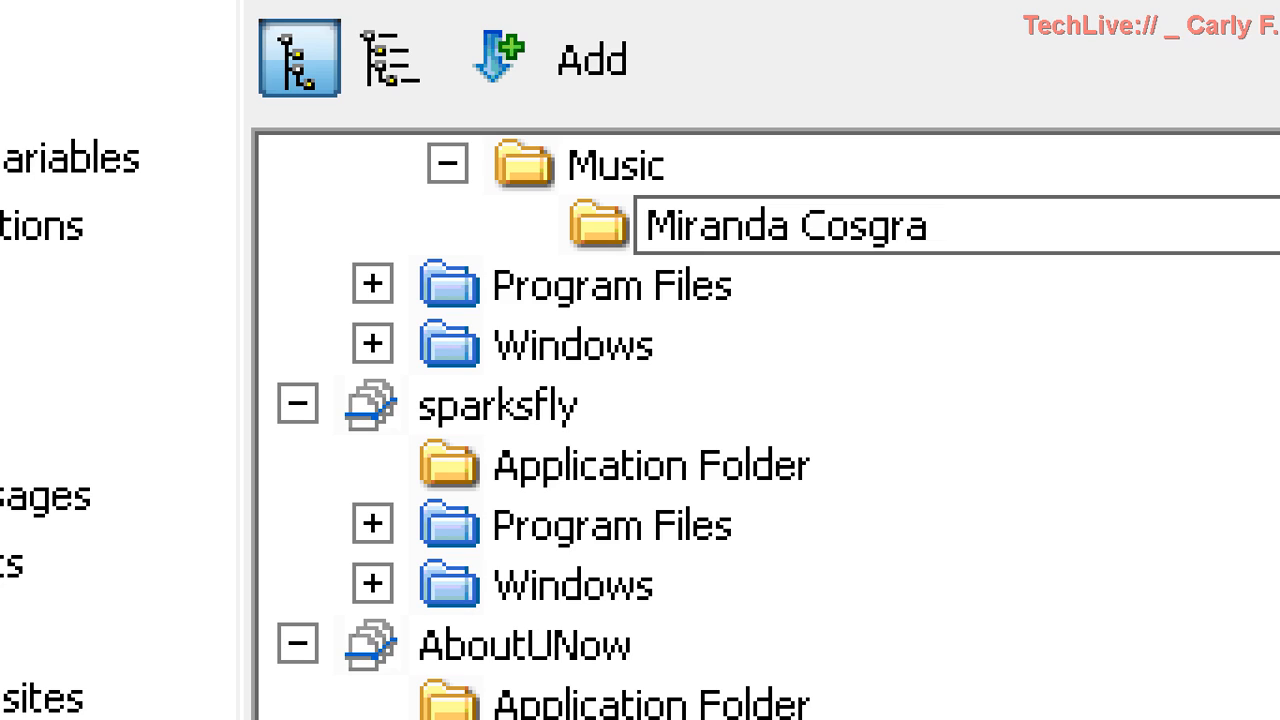
text(w)
key(BackSpace)
key(BackSpace)
key(BackSpace)
key(BackSpace)
text(grove)
key(Return)
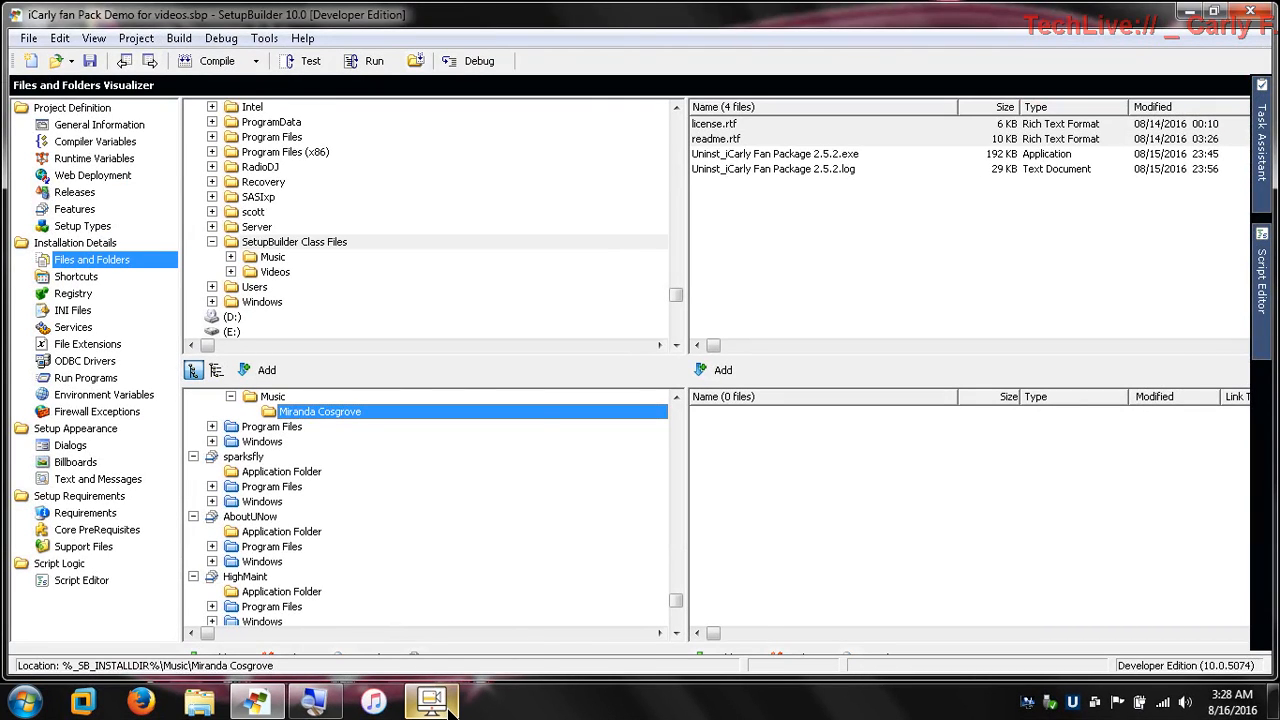
mouse_move(449, 706)
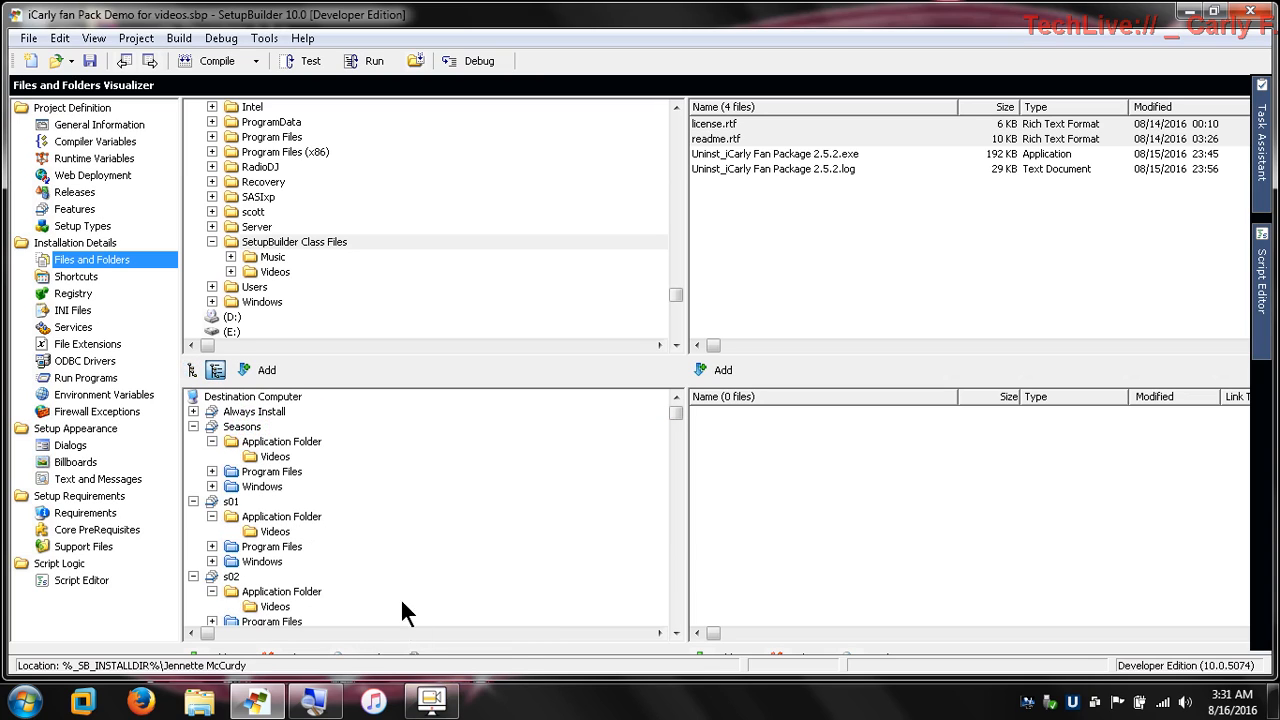
click(430, 703)
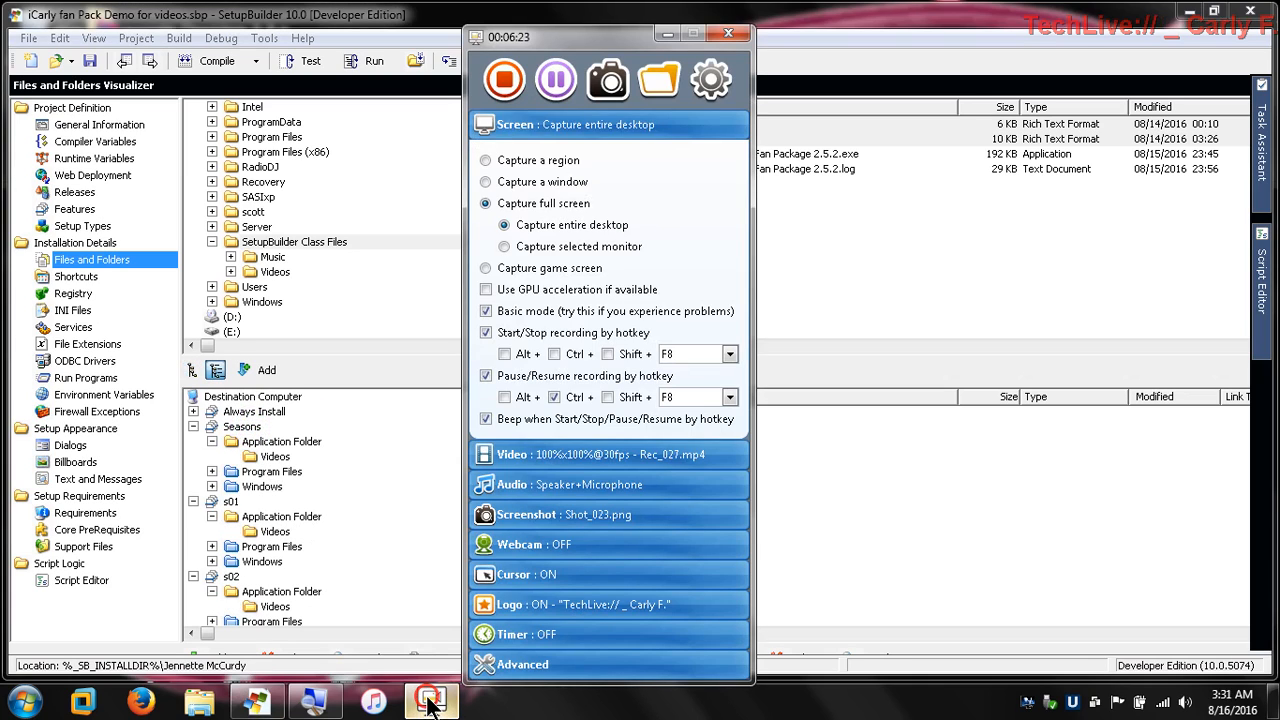
click(430, 703)
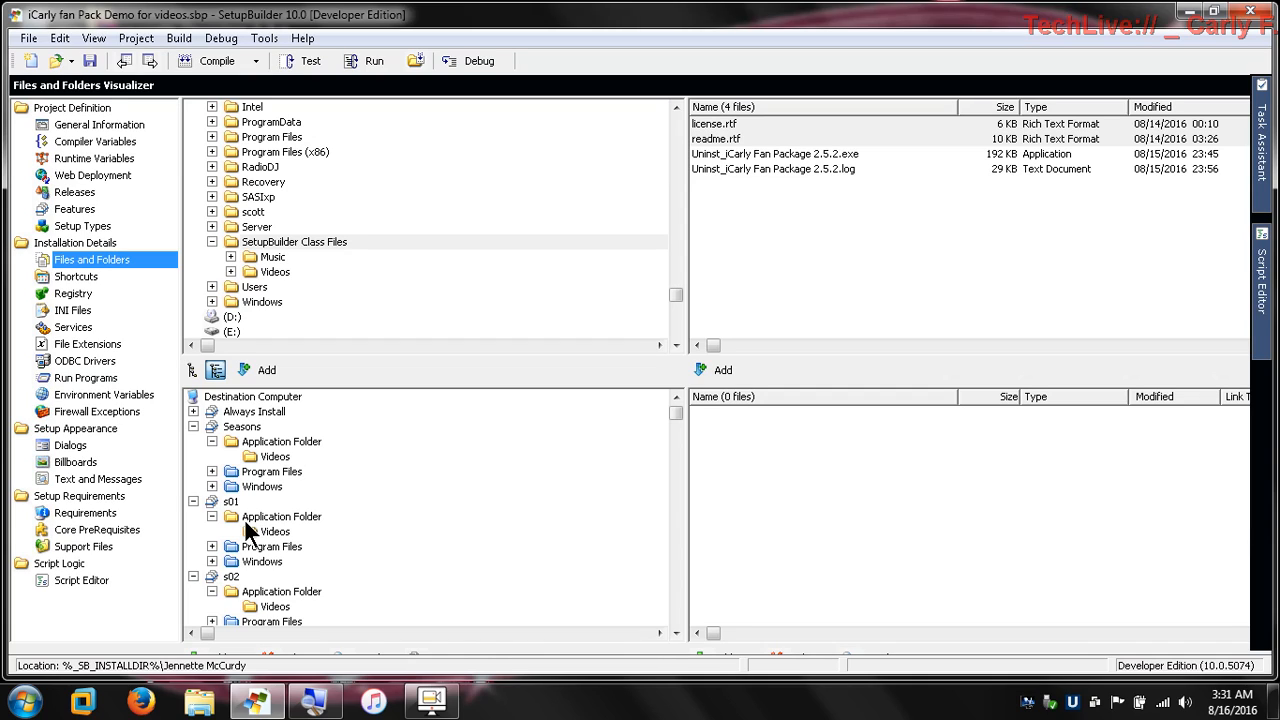
Step: Collapse the Seasons feature in the destination tree
click(192, 426)
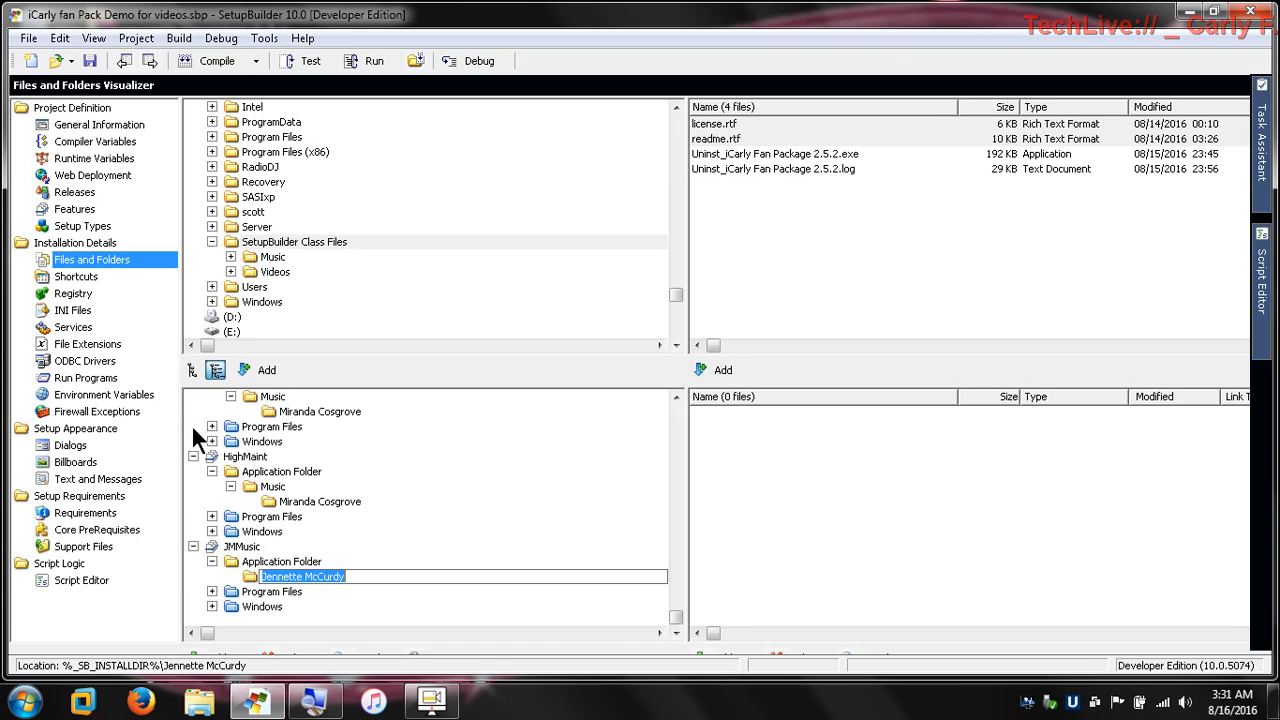
click(679, 430)
click(679, 430)
click(679, 430)
click(679, 430)
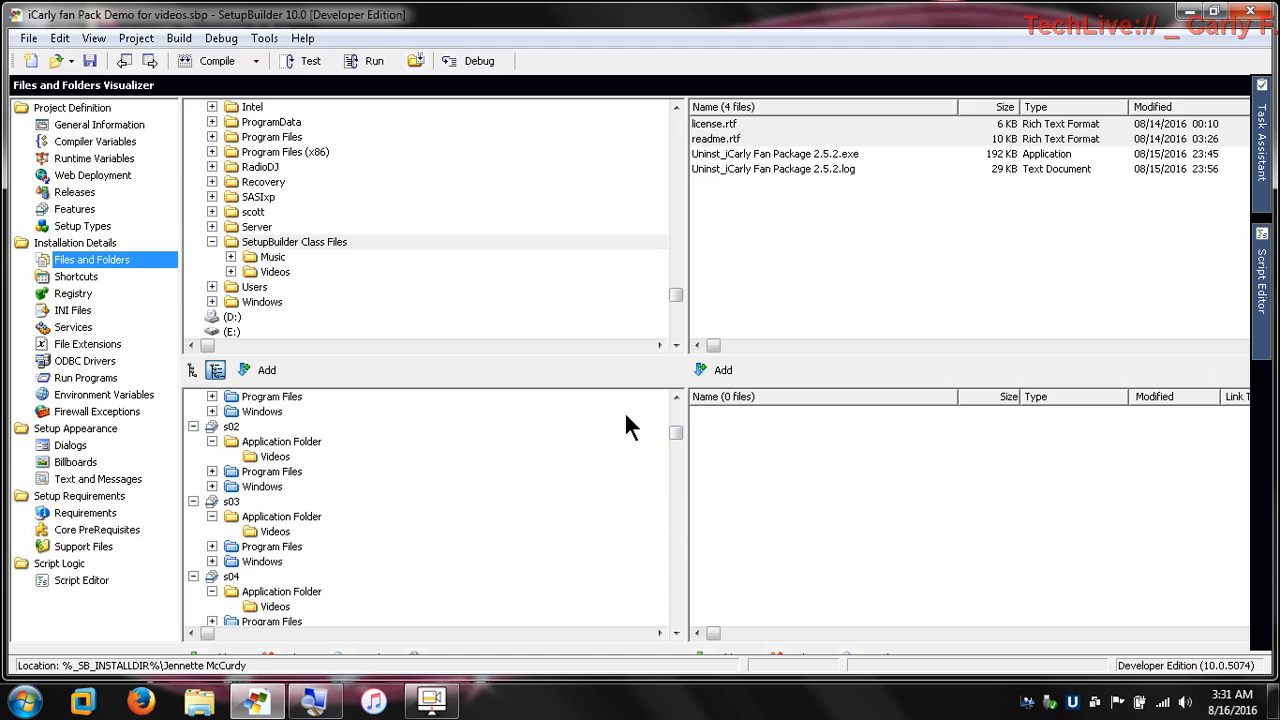
click(676, 397)
click(676, 397)
click(676, 397)
click(676, 397)
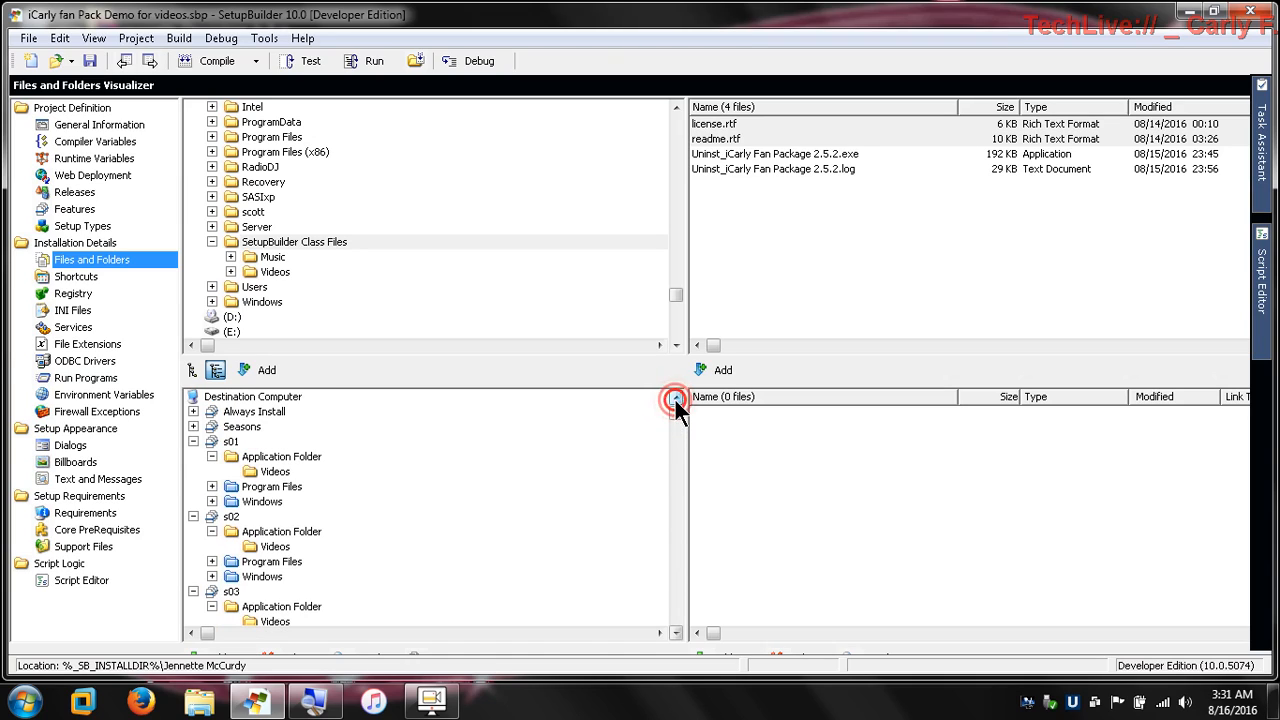
Step: Add the source Season 1 folder to the Videos folder of the s01 feature and collapse s01
click(309, 474)
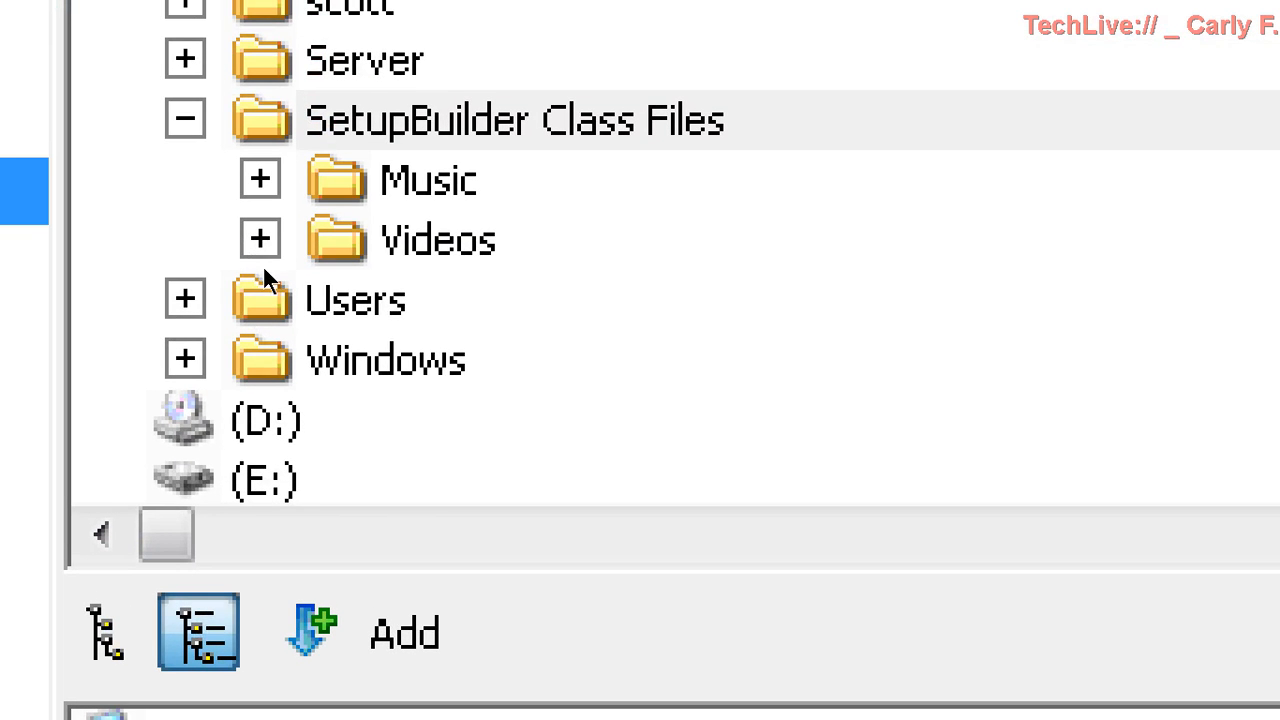
click(229, 267)
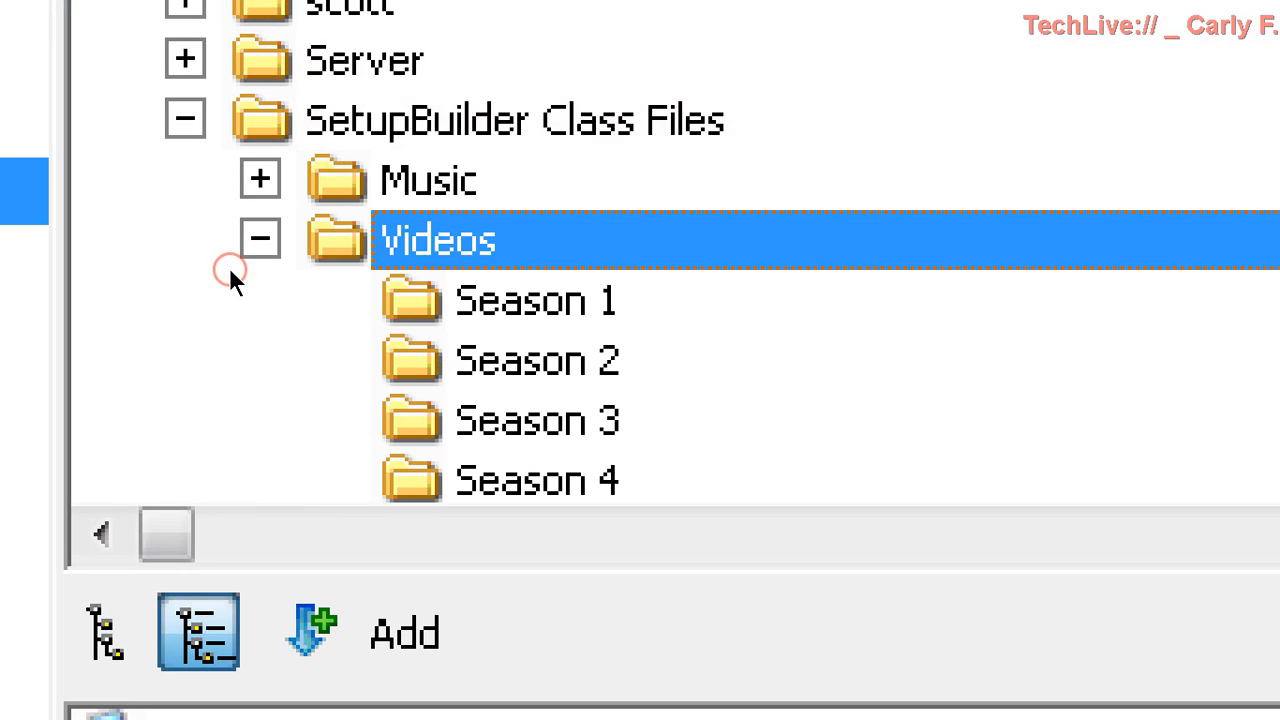
click(312, 288)
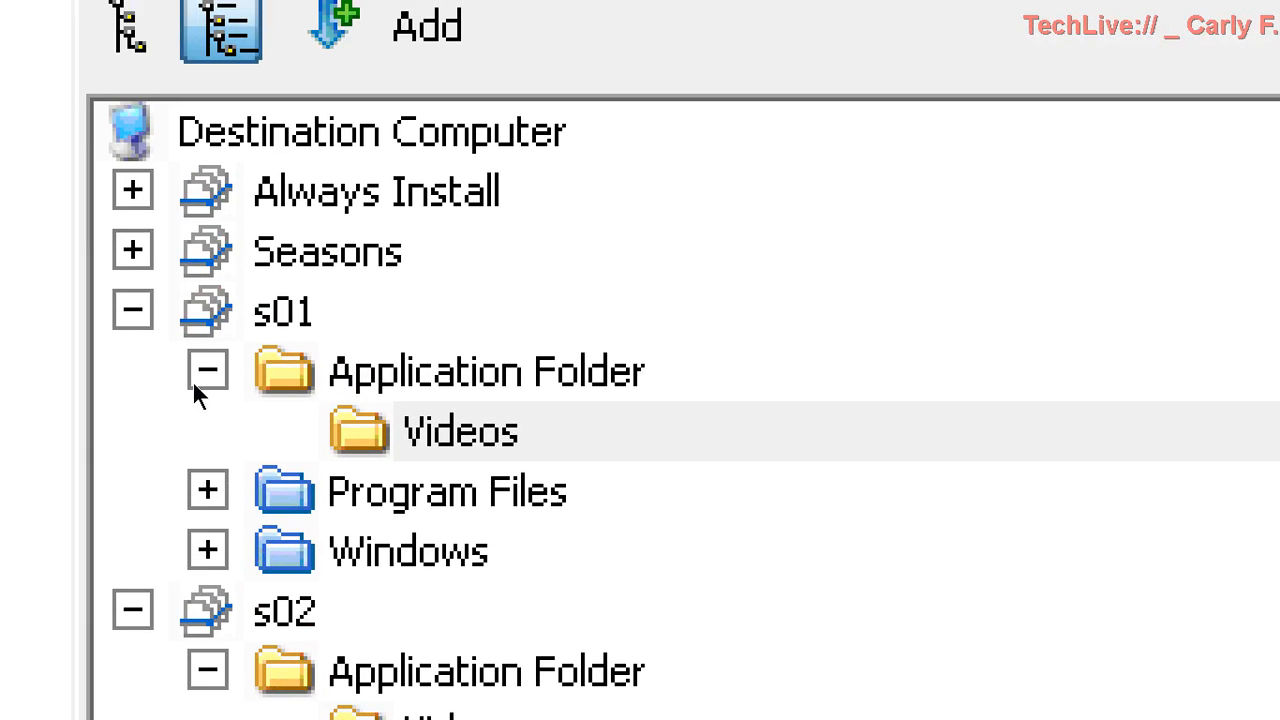
click(328, 466)
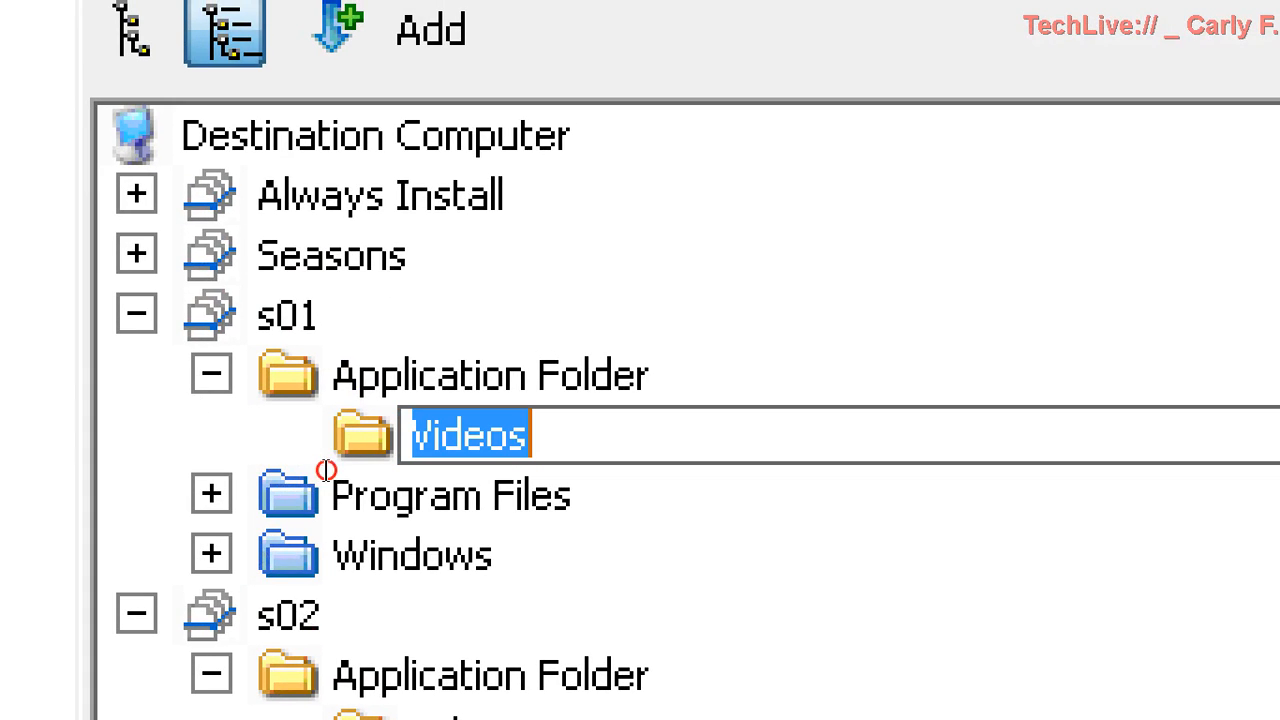
click(250, 457)
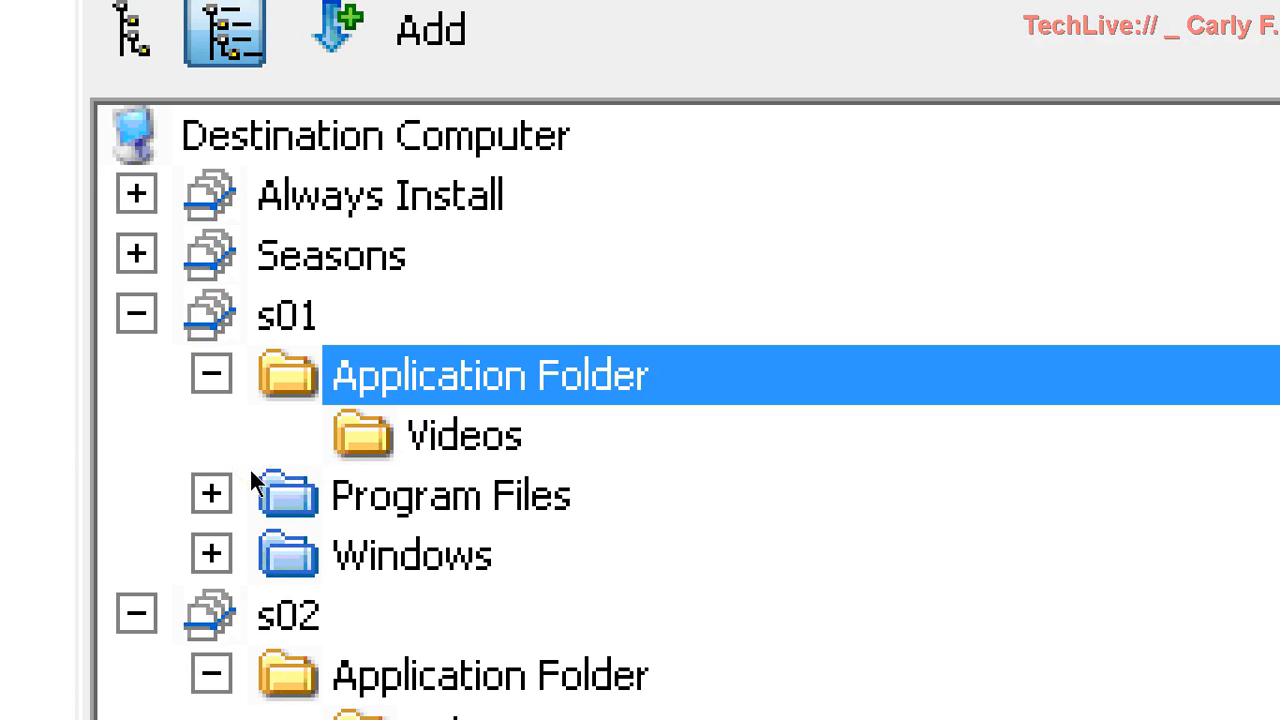
click(258, 468)
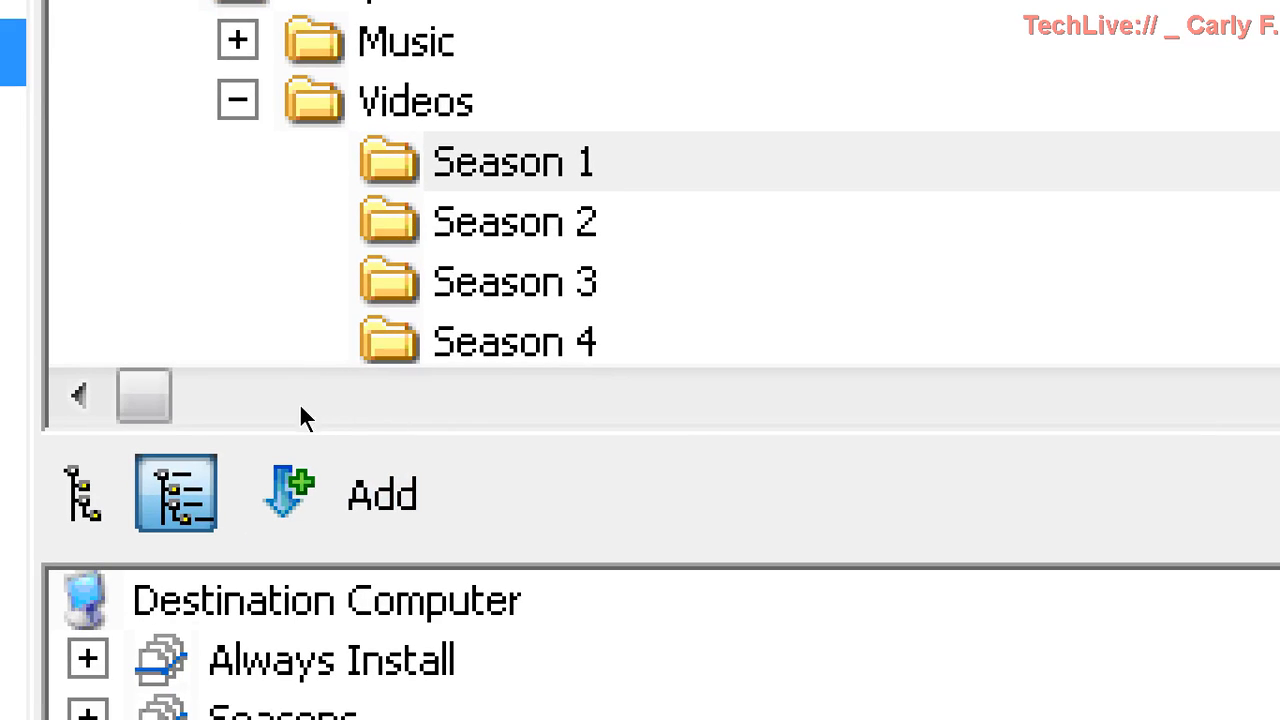
click(340, 495)
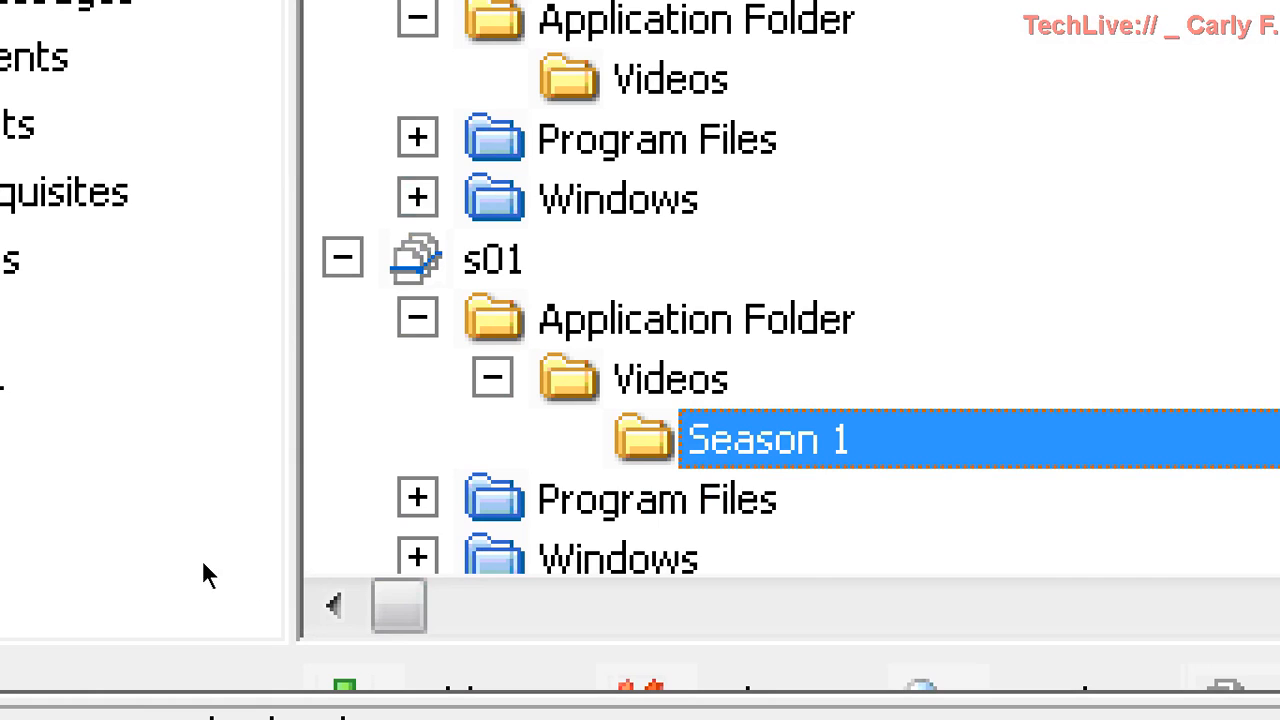
click(194, 546)
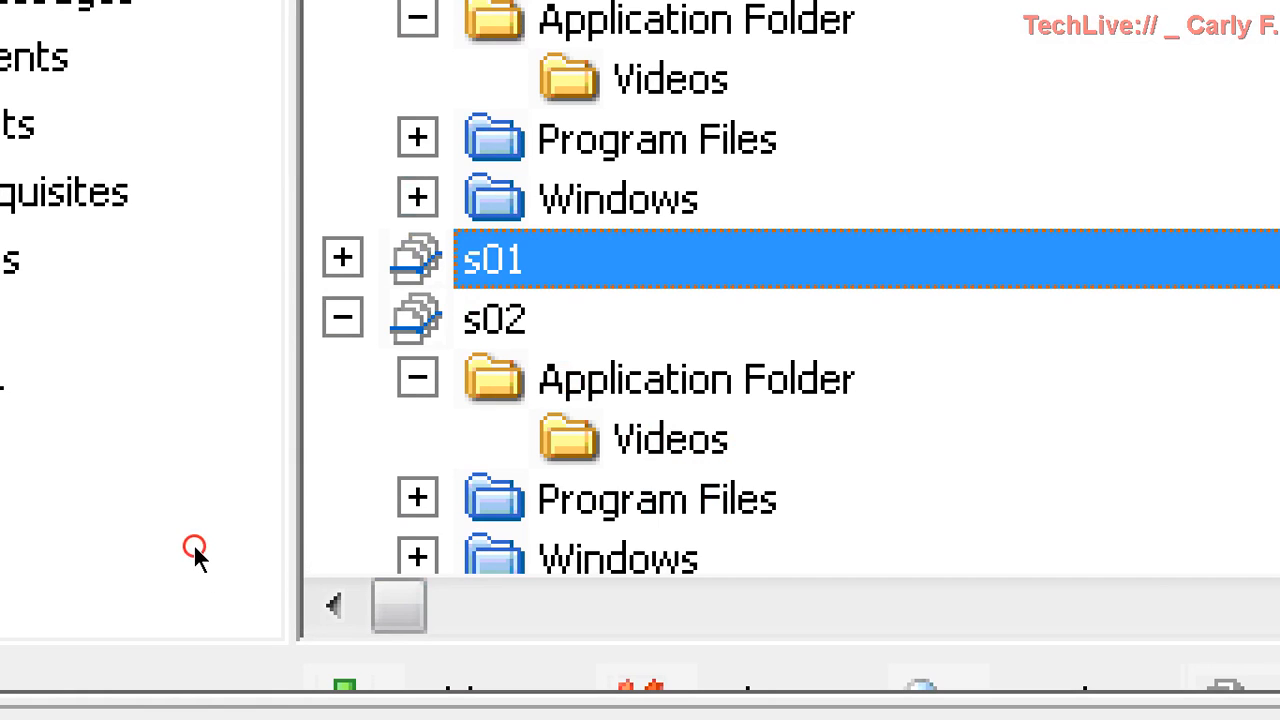
Step: Add the source Season 2 folder to the Videos folder of the s02 feature
click(279, 589)
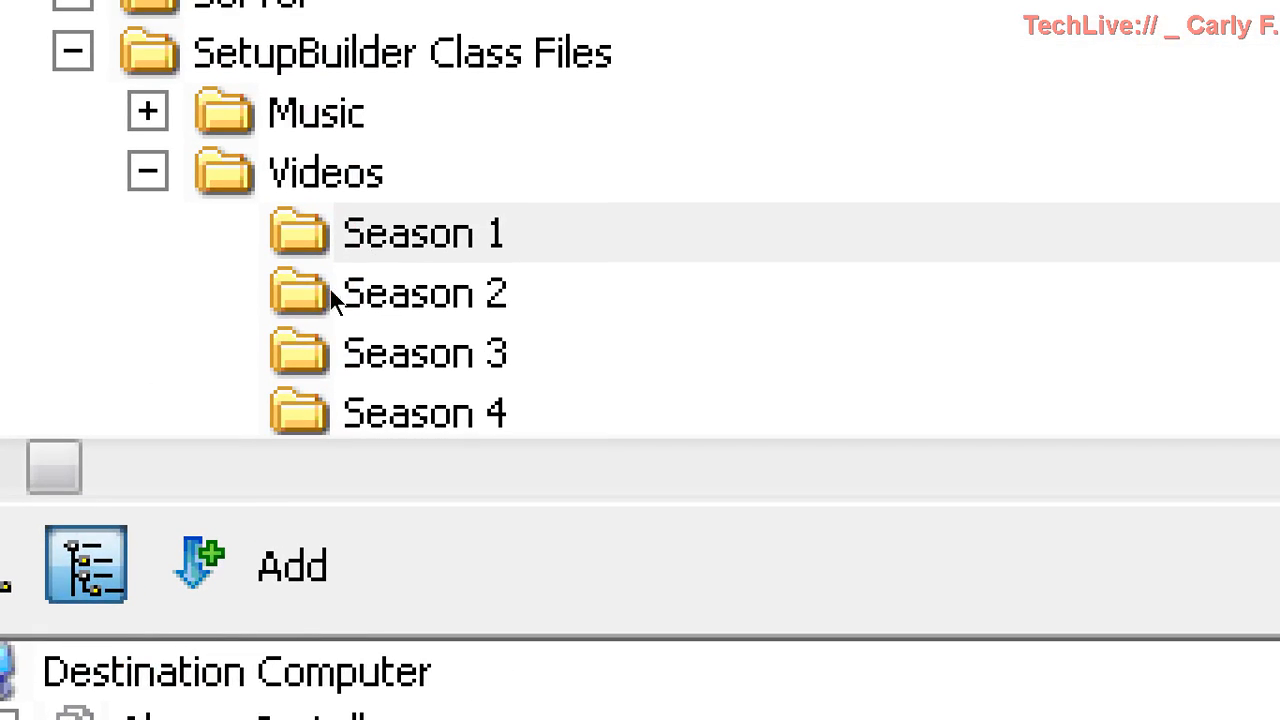
click(332, 292)
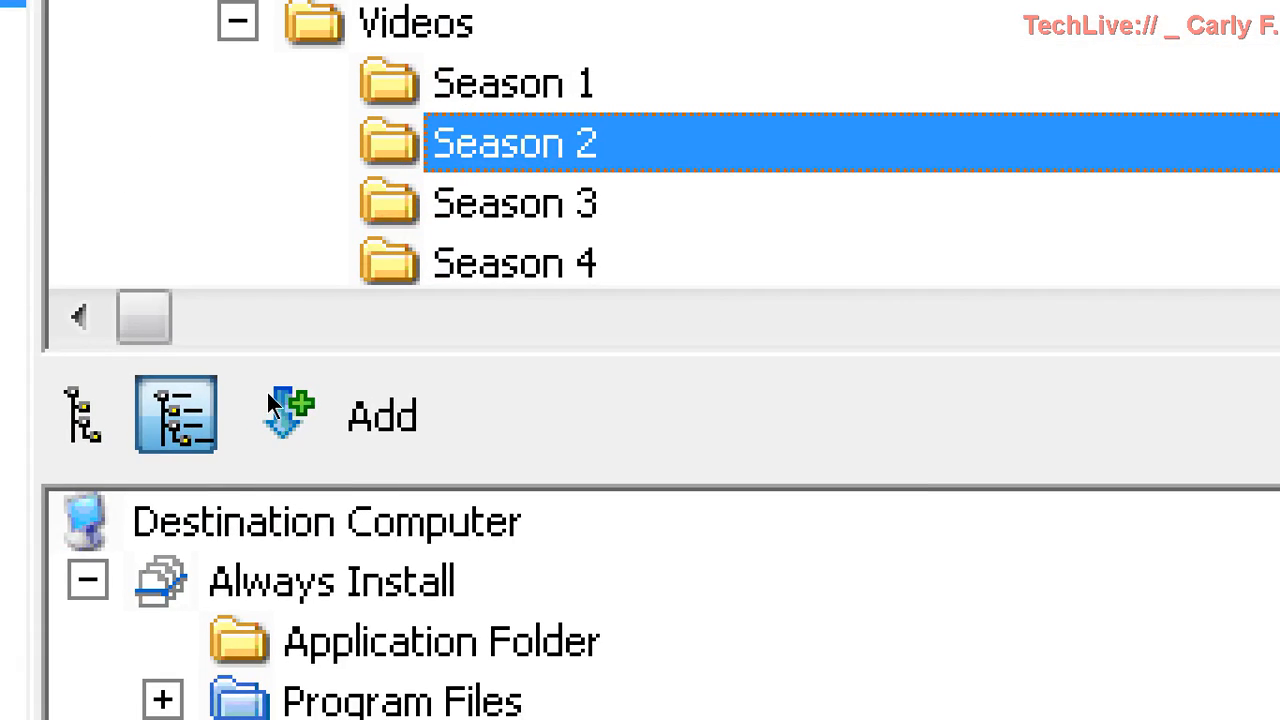
click(270, 385)
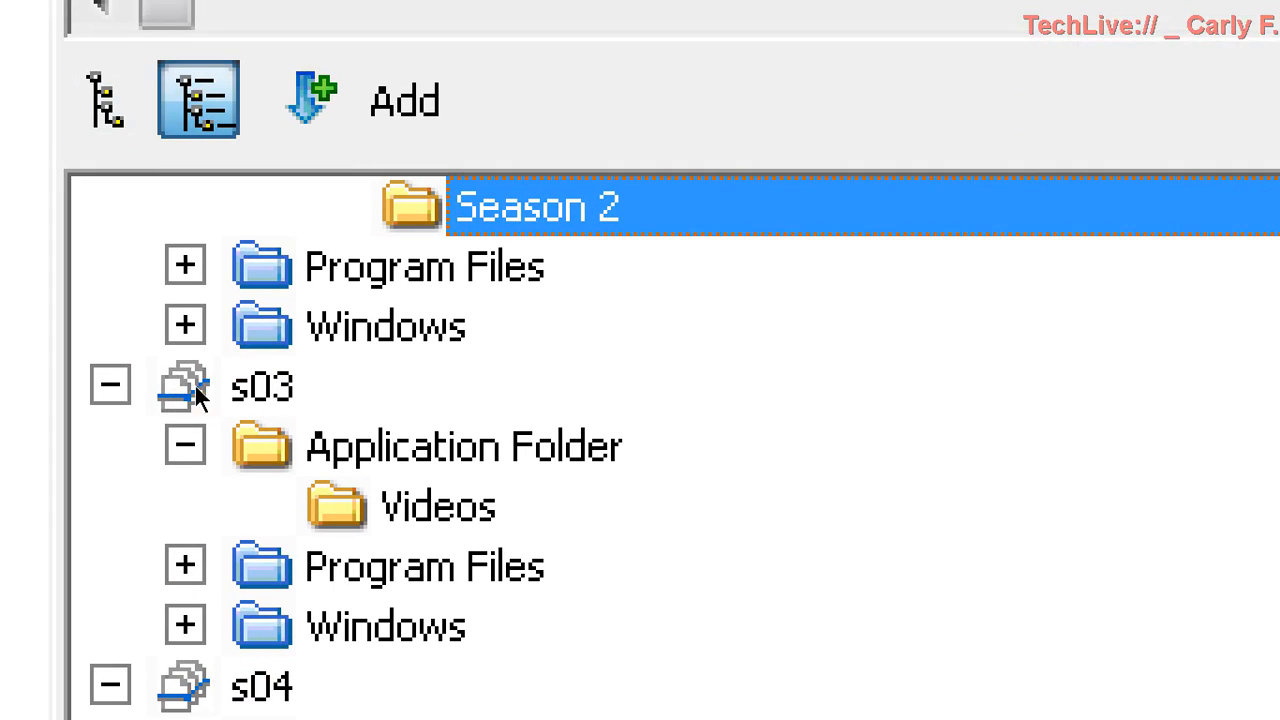
Step: Add the source Season 3 folder to the Videos folder of the s03 feature and collapse s03
click(293, 484)
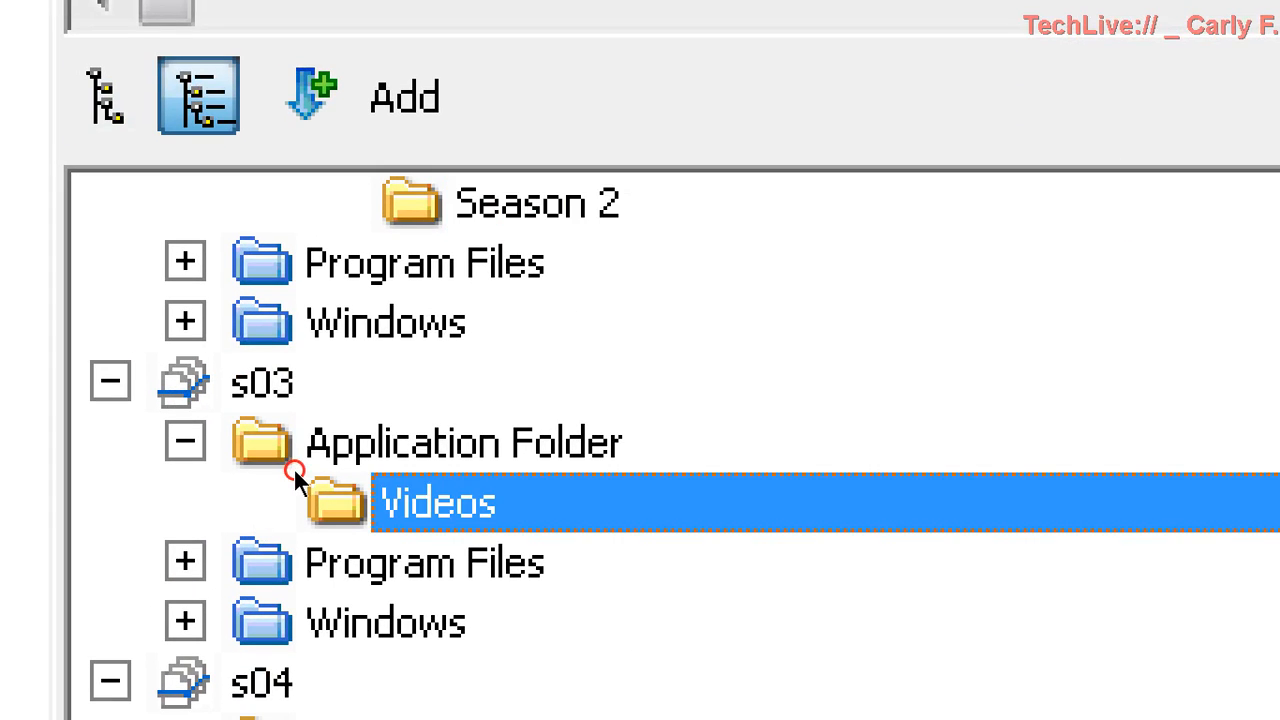
click(310, 316)
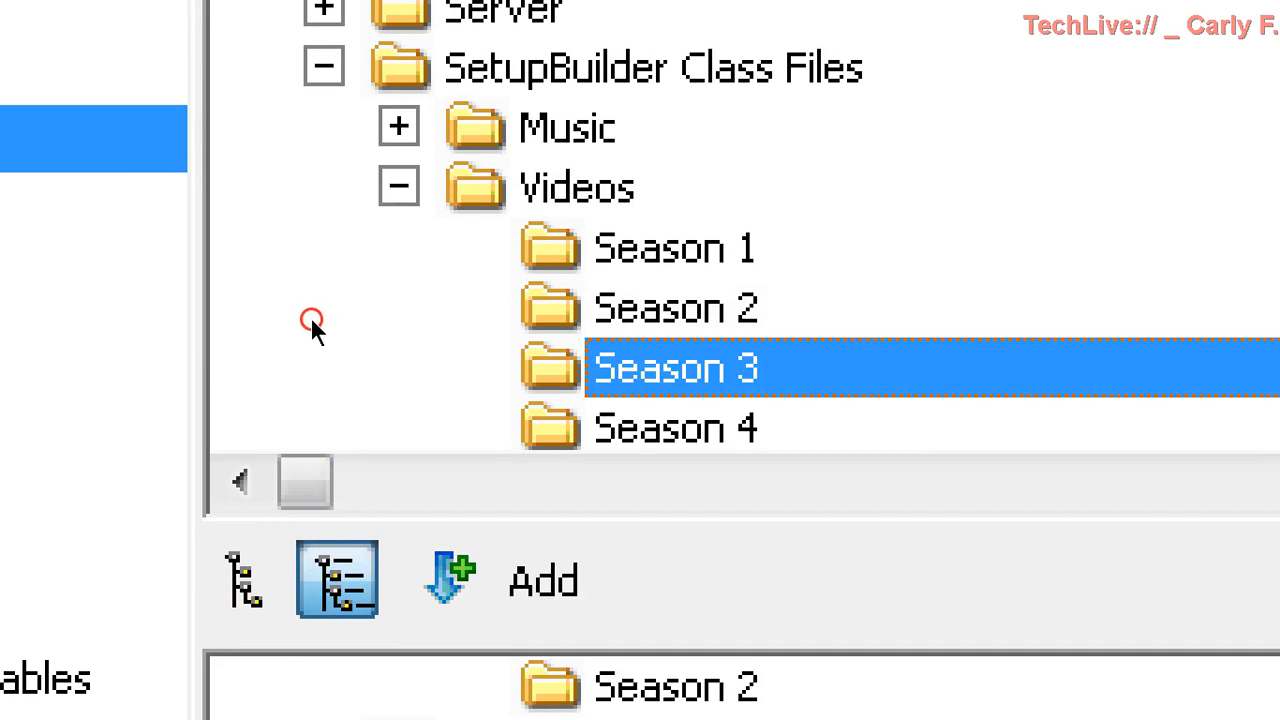
click(262, 376)
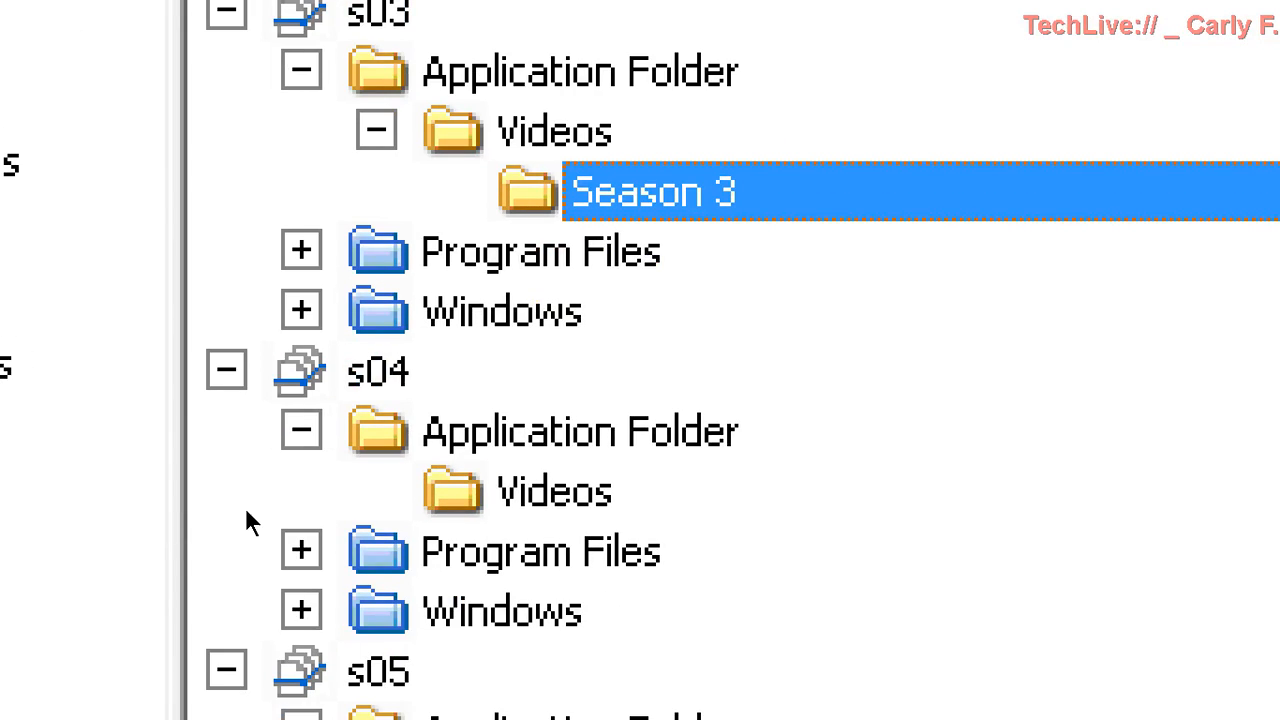
click(189, 441)
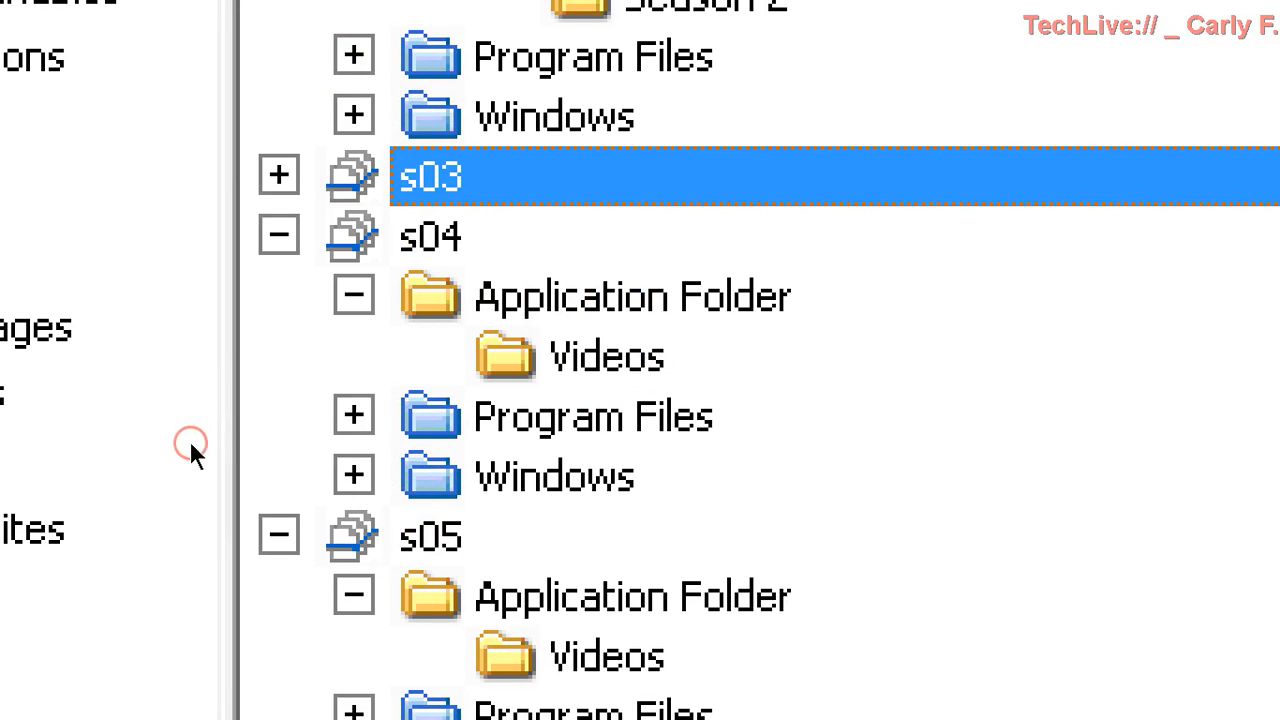
Step: Add the source Season 4 folder to the Videos folder of the s04 feature
click(282, 480)
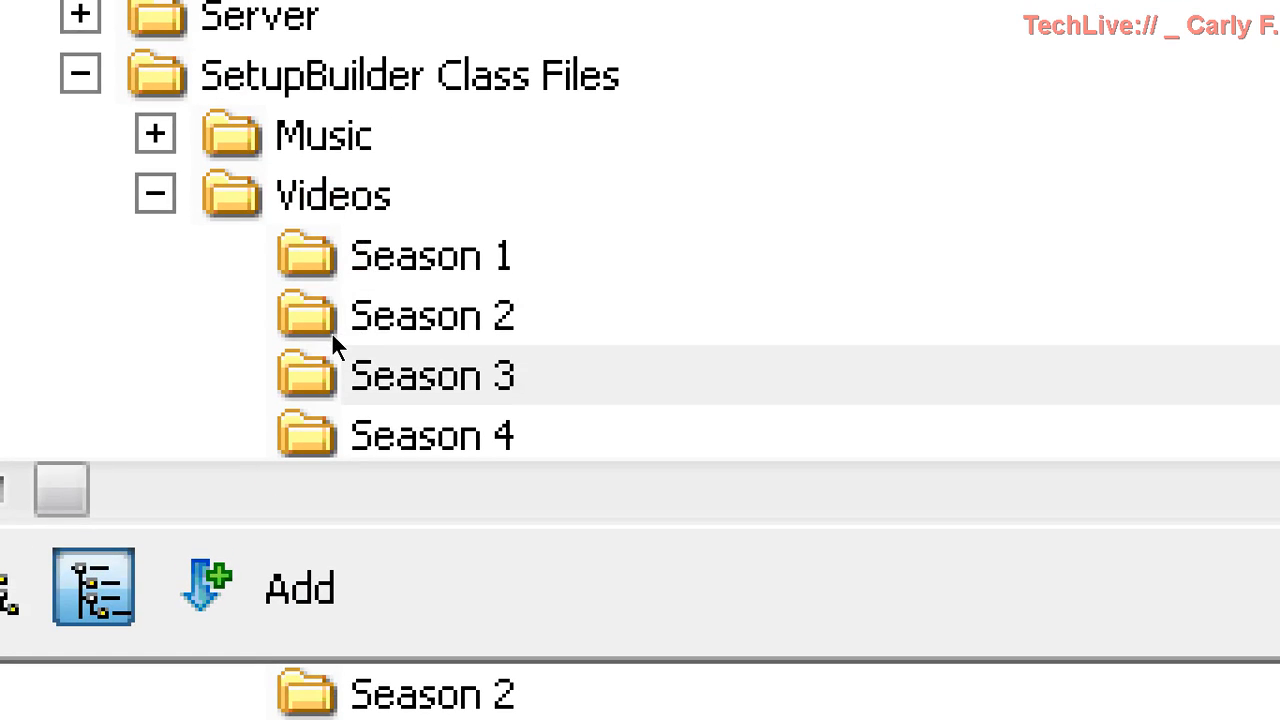
click(331, 333)
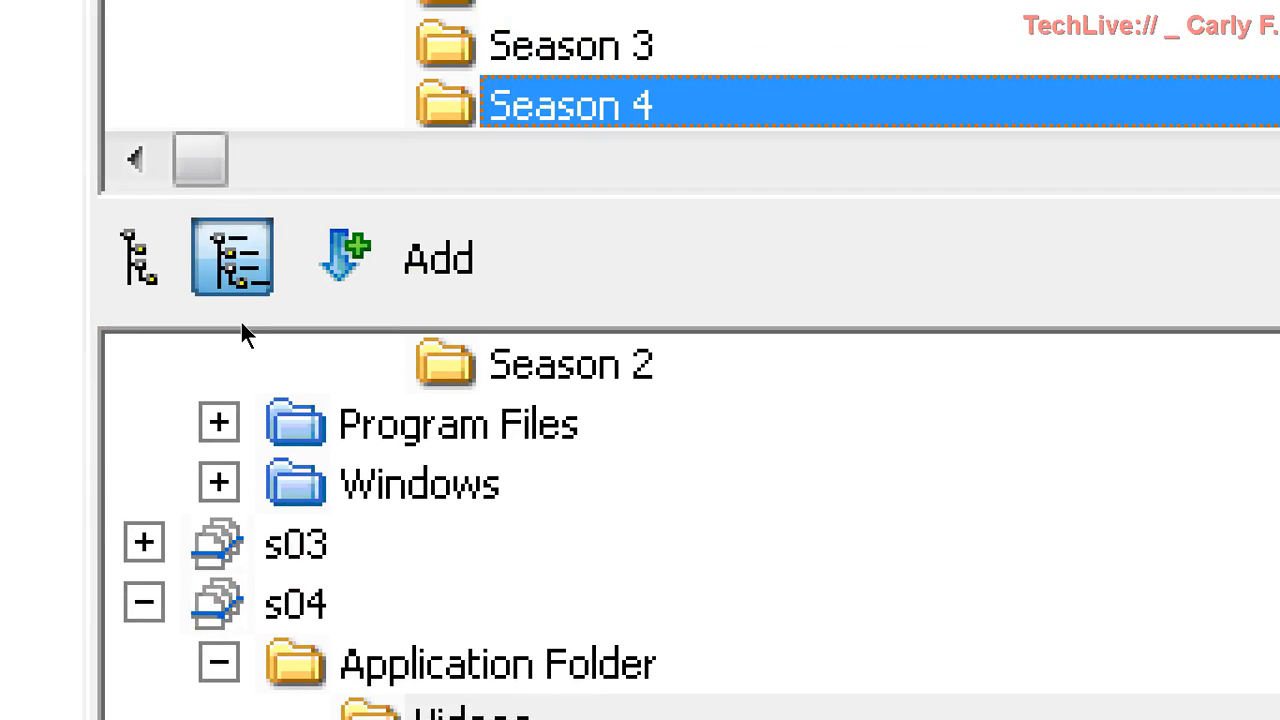
click(265, 374)
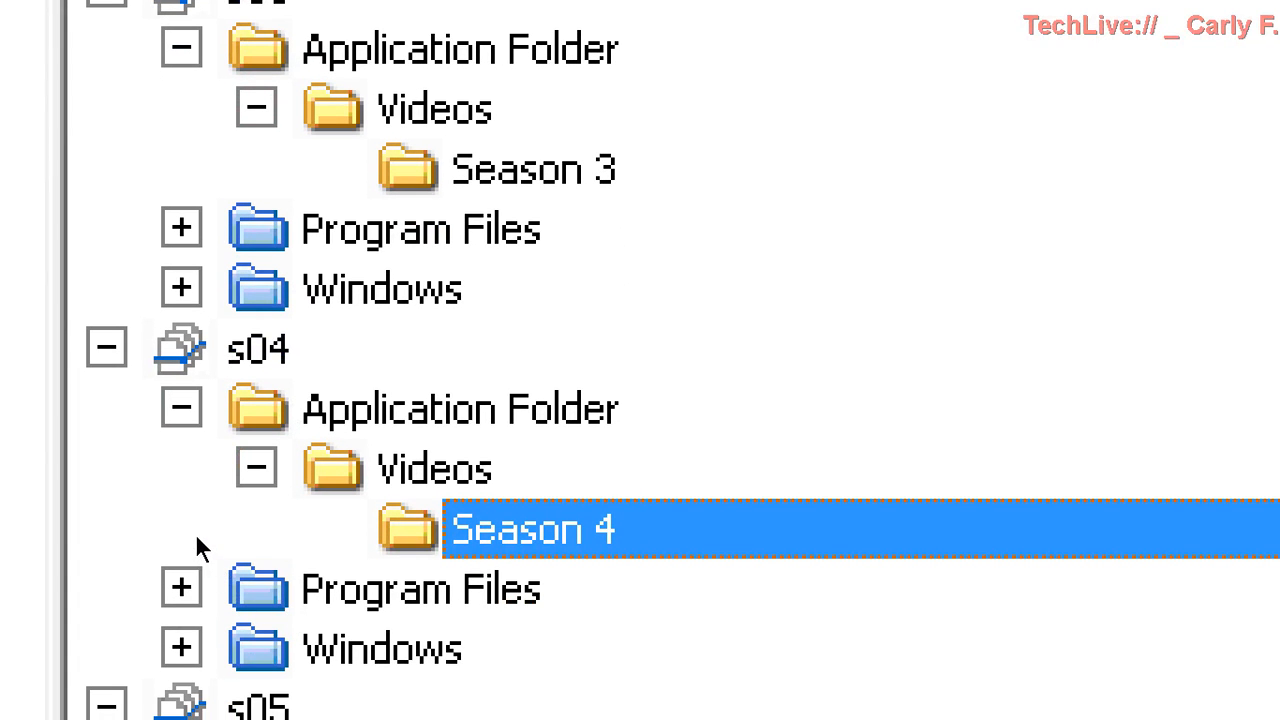
click(194, 533)
Step: Add the source Season 5 folder to the Videos folder of the s05 feature
click(285, 575)
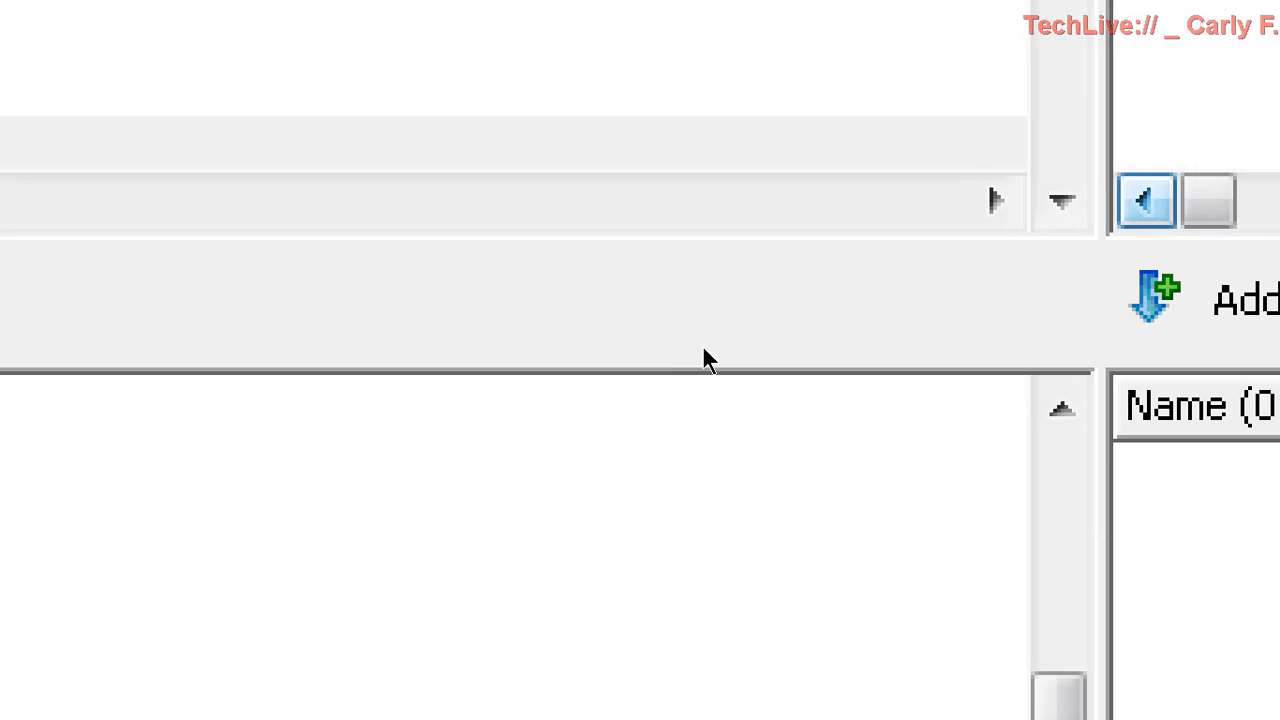
click(676, 346)
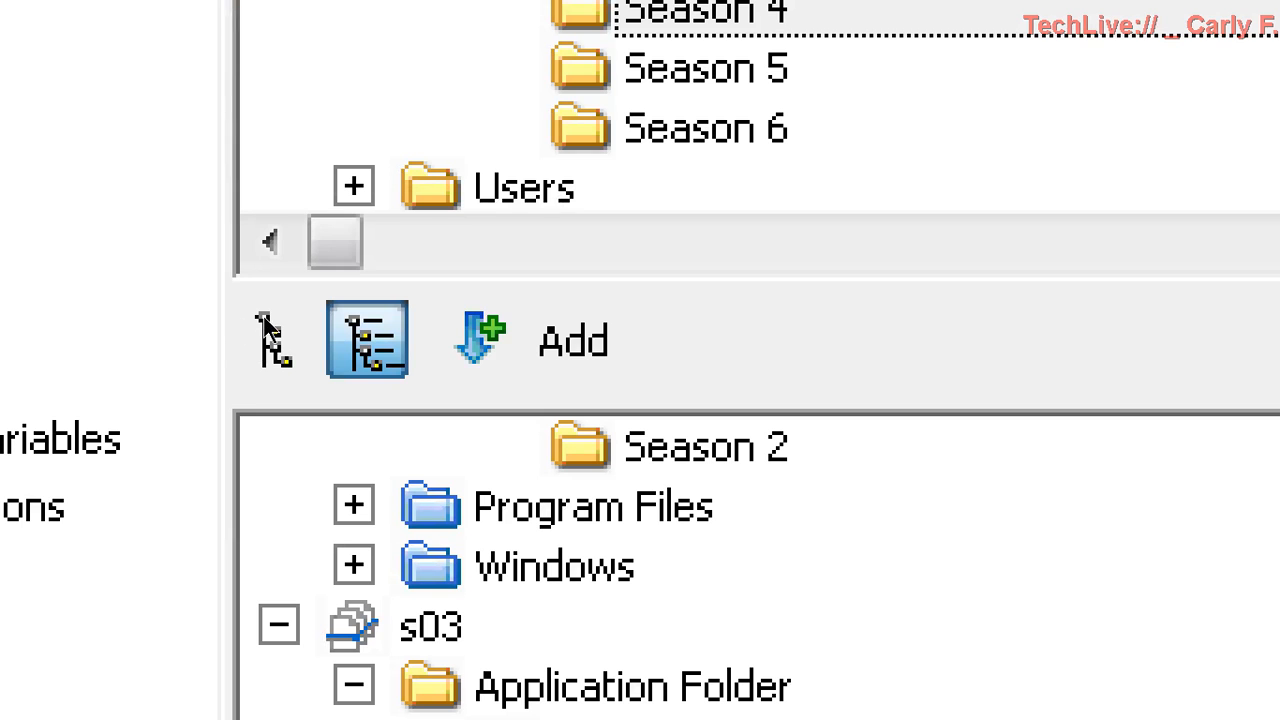
click(330, 296)
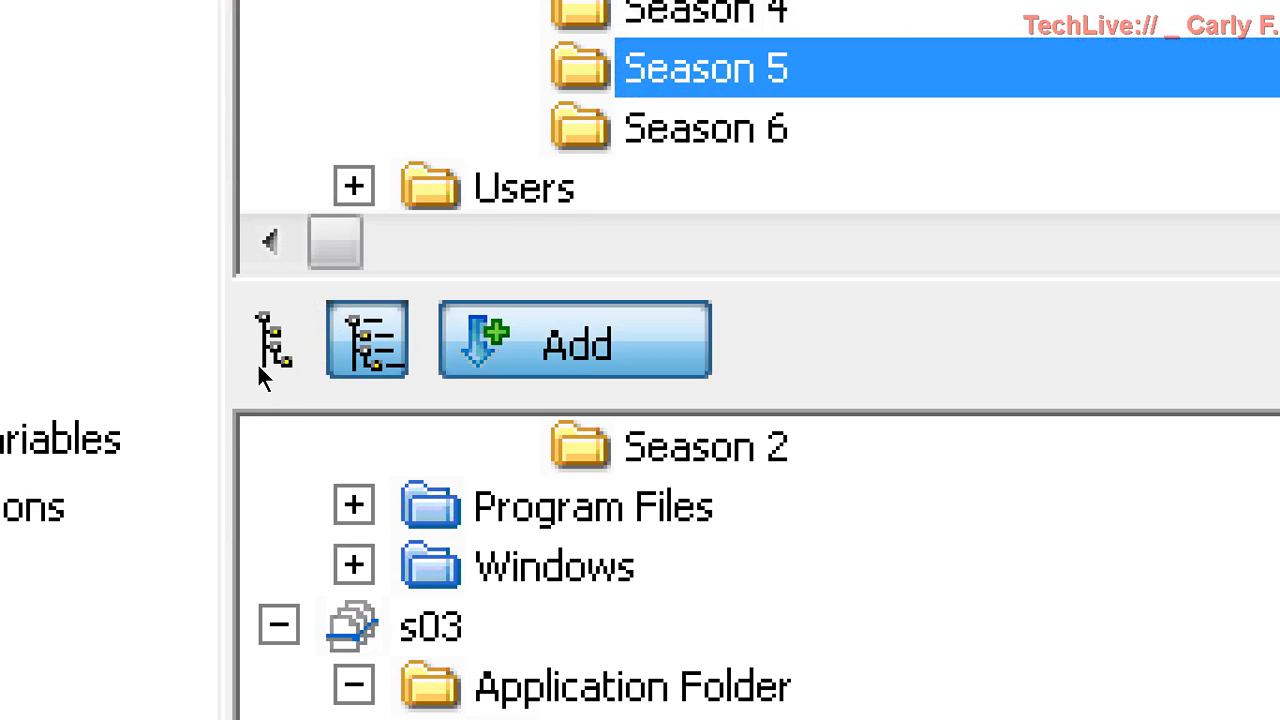
click(257, 362)
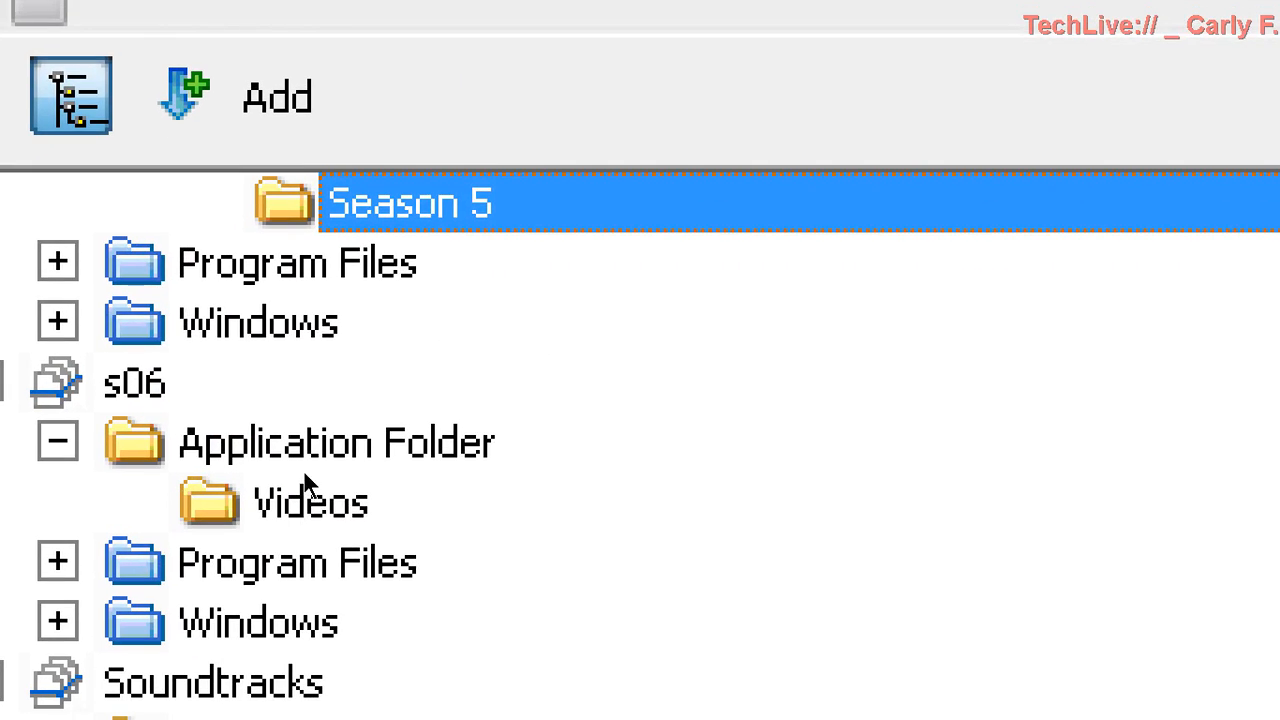
Step: Add the source Season 6 folder to the Videos folder of the s06 feature and collapse s06
click(374, 614)
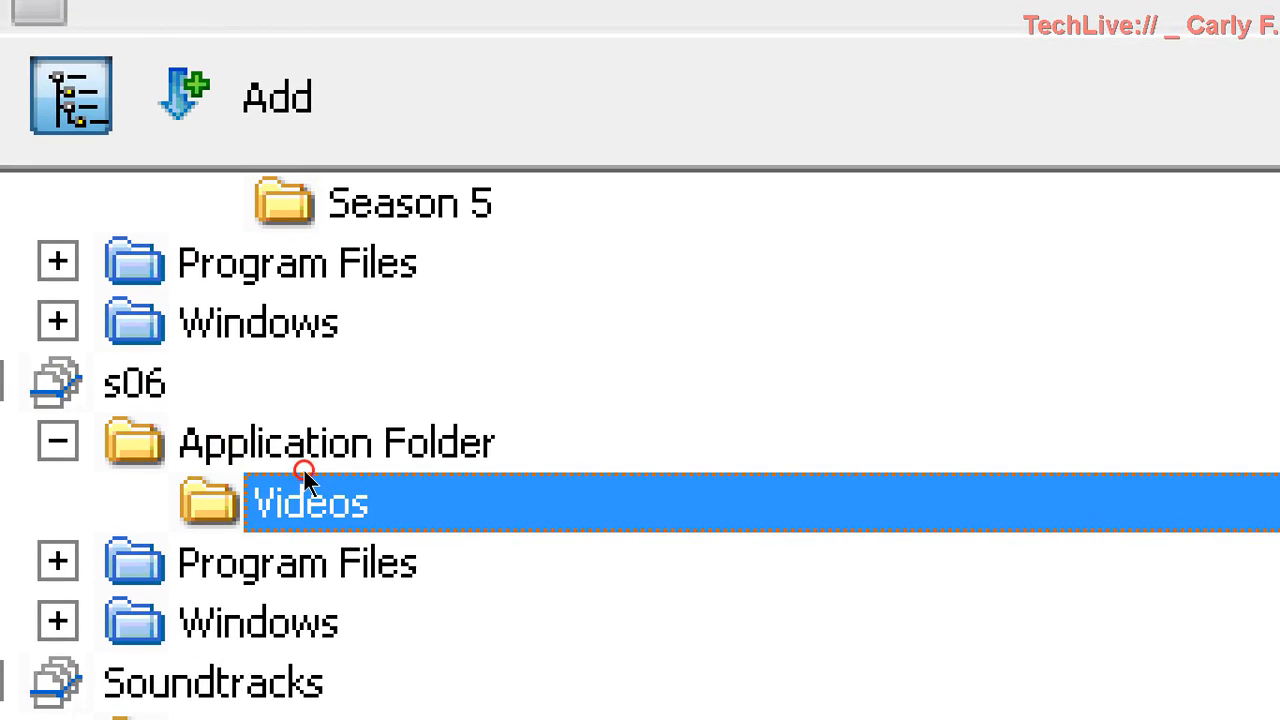
click(311, 316)
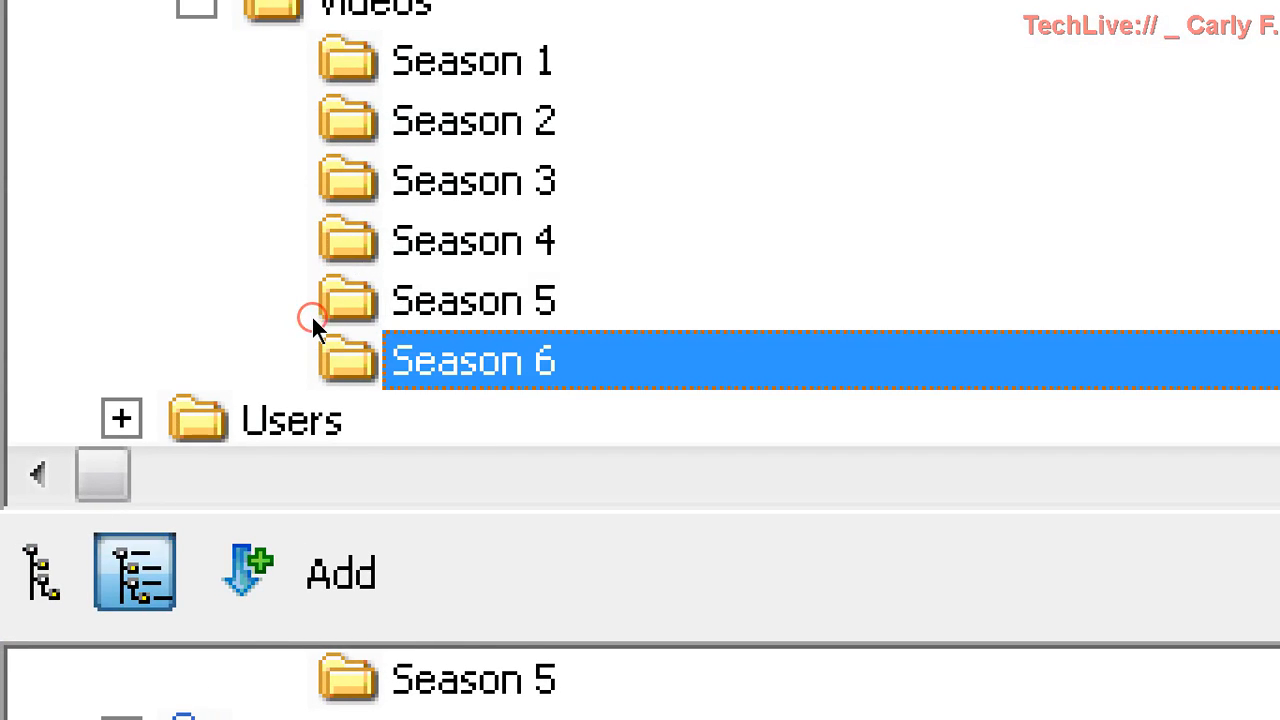
click(288, 183)
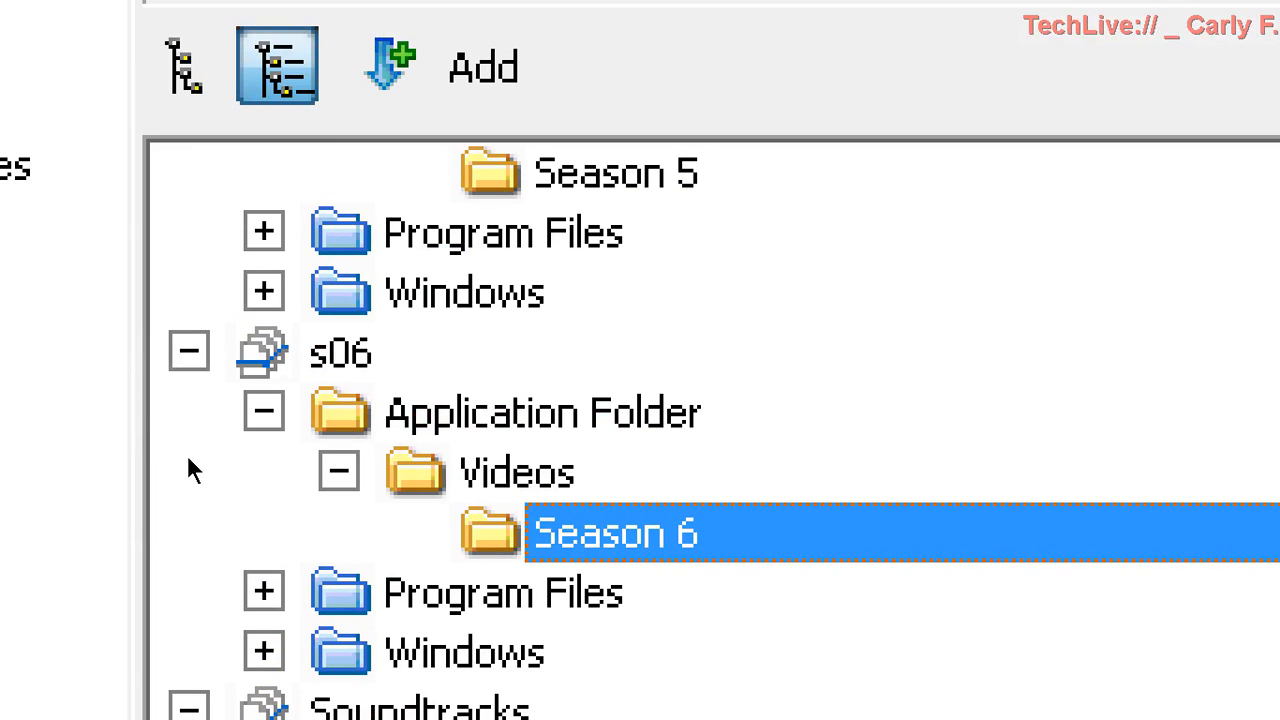
click(192, 438)
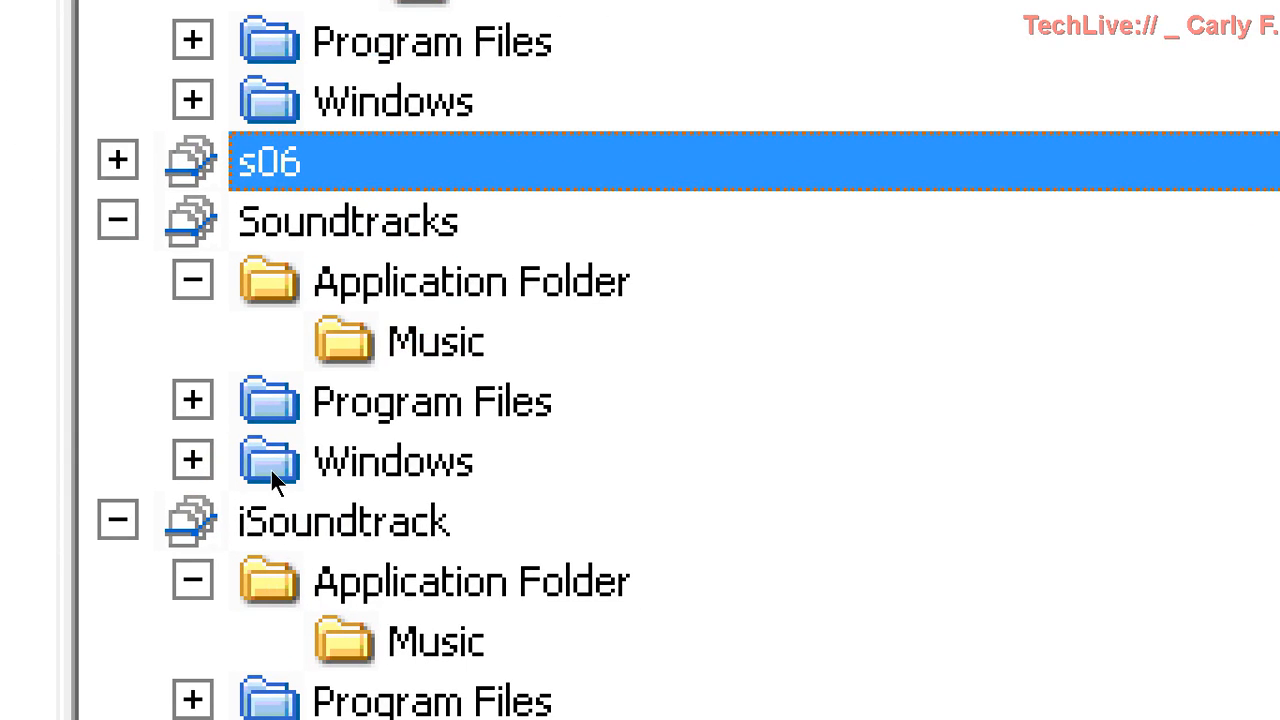
Step: Collapse the Soundtracks feature and add the source iSountrack folder to the Music folder of the iSoundtrack feature
click(200, 462)
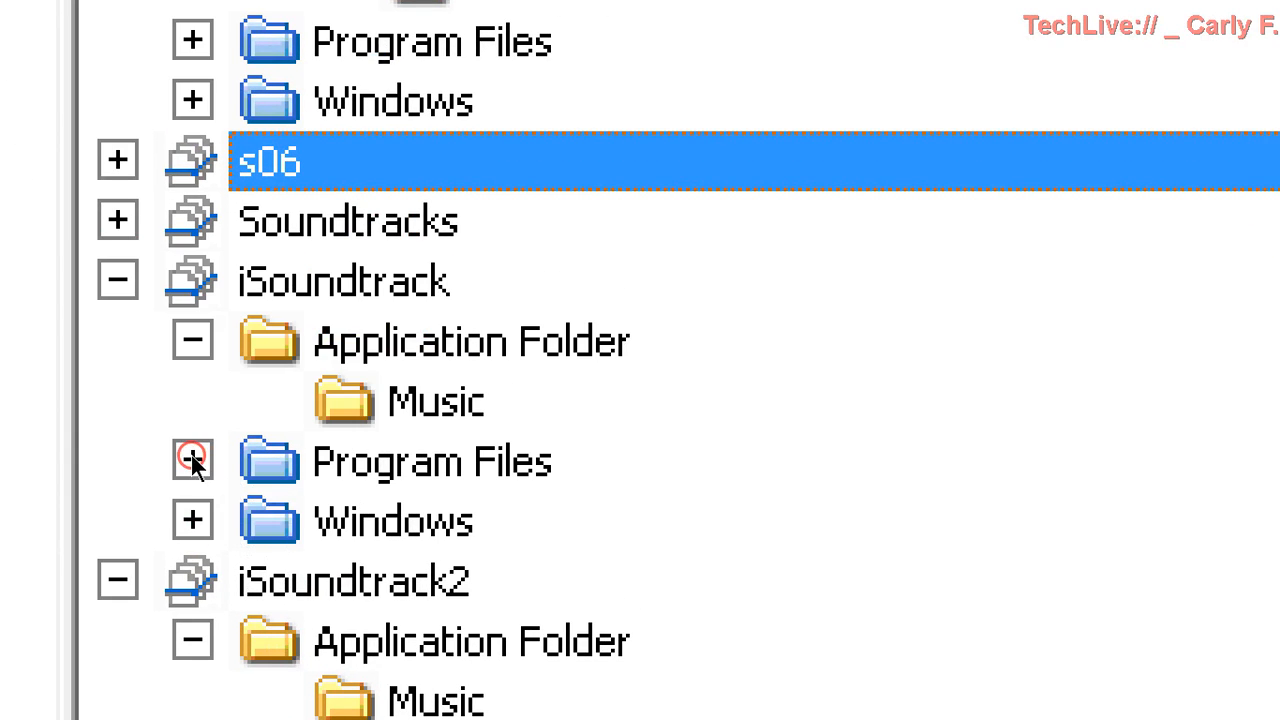
click(280, 500)
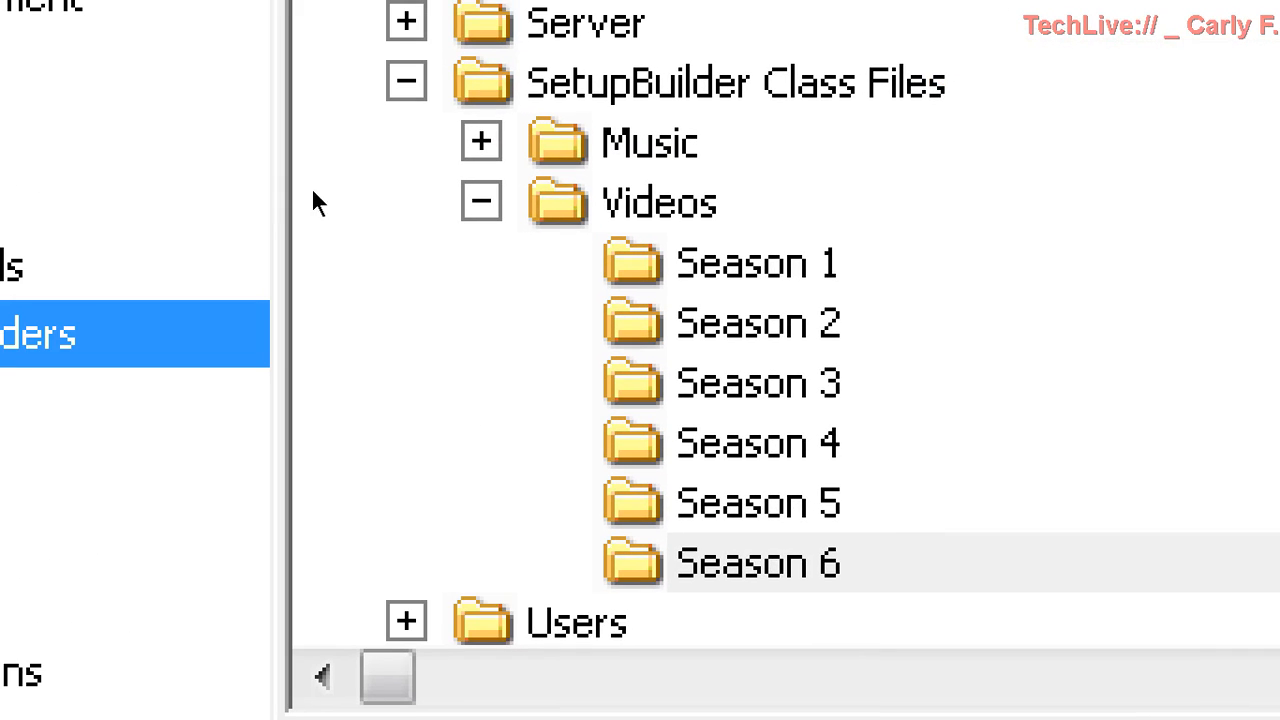
double_click(233, 205)
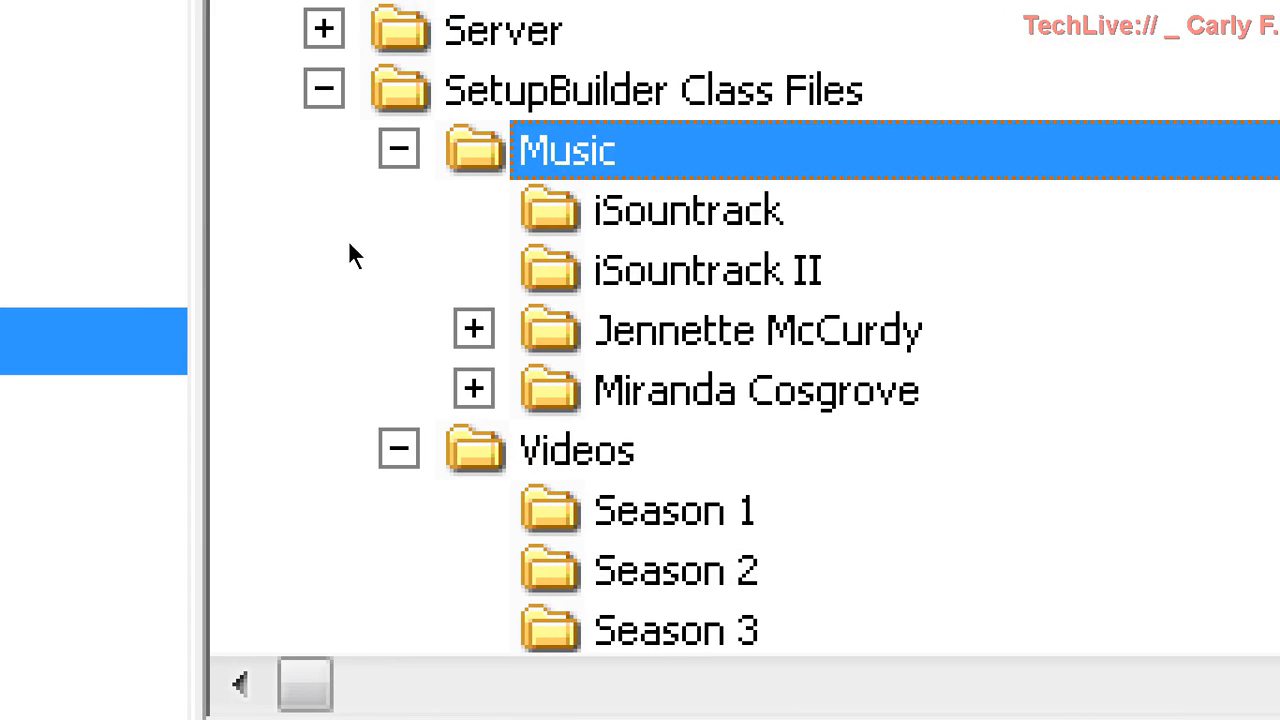
click(322, 230)
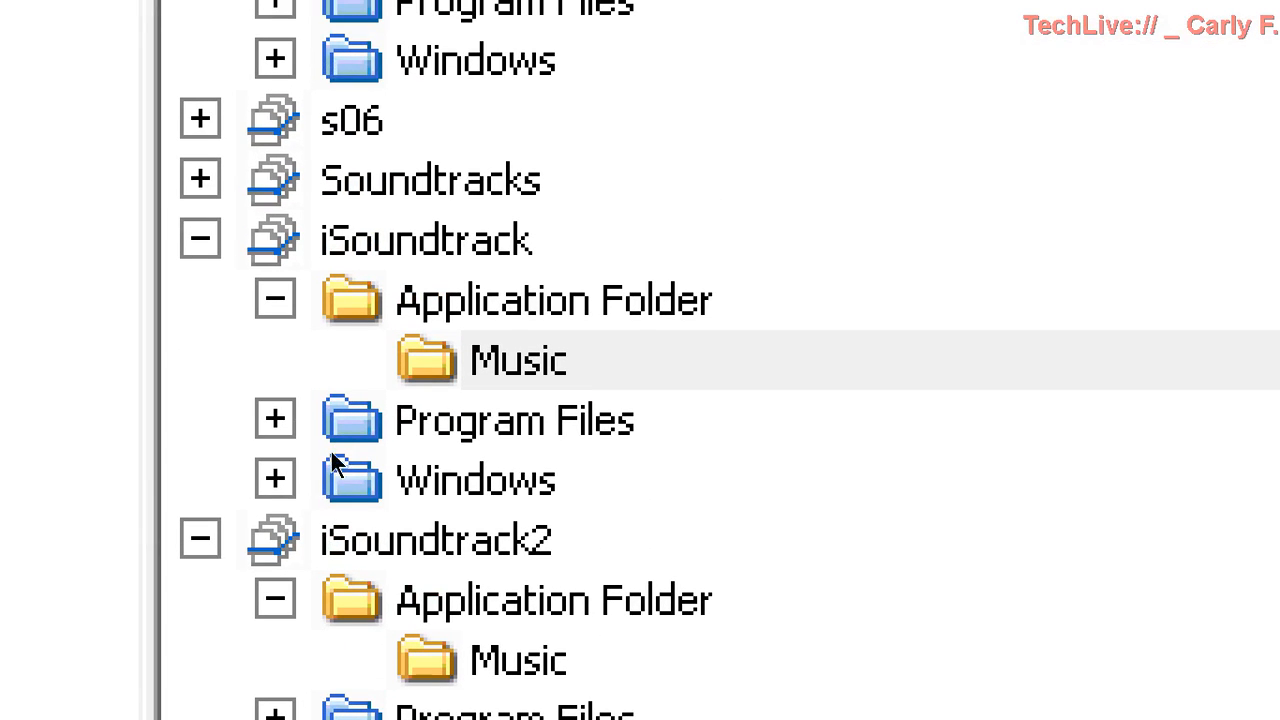
click(297, 498)
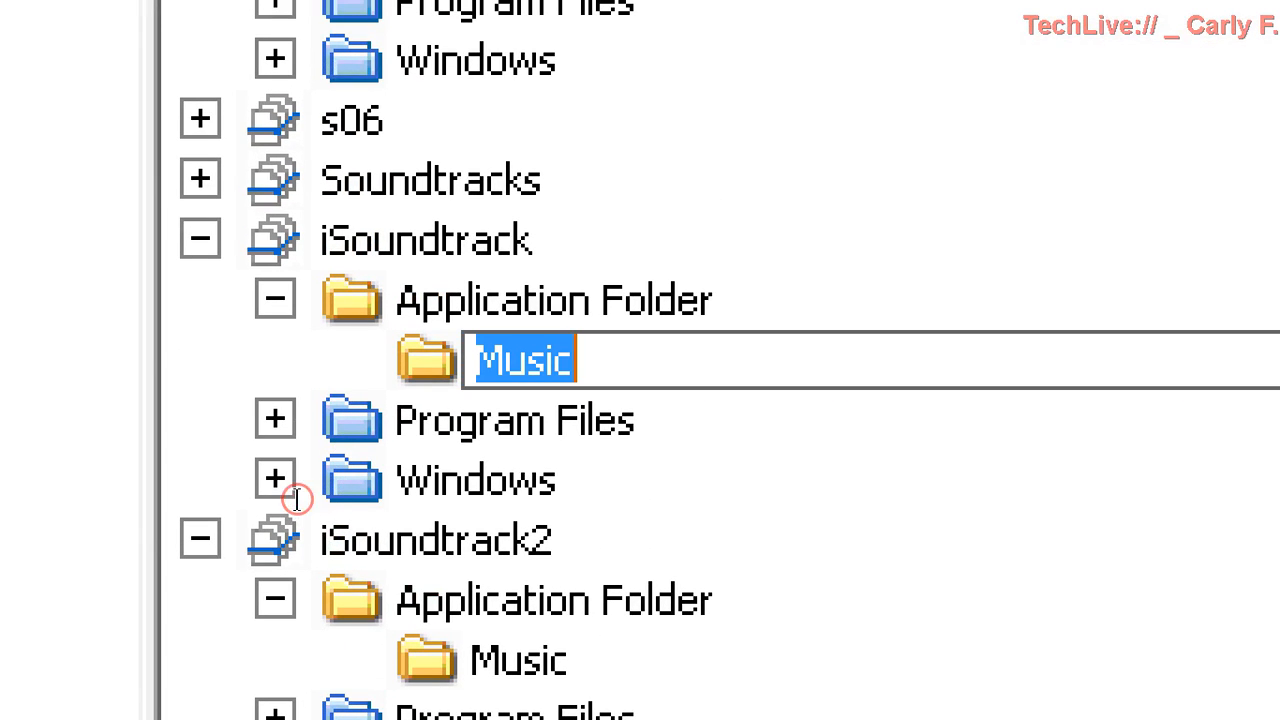
click(234, 481)
click(246, 498)
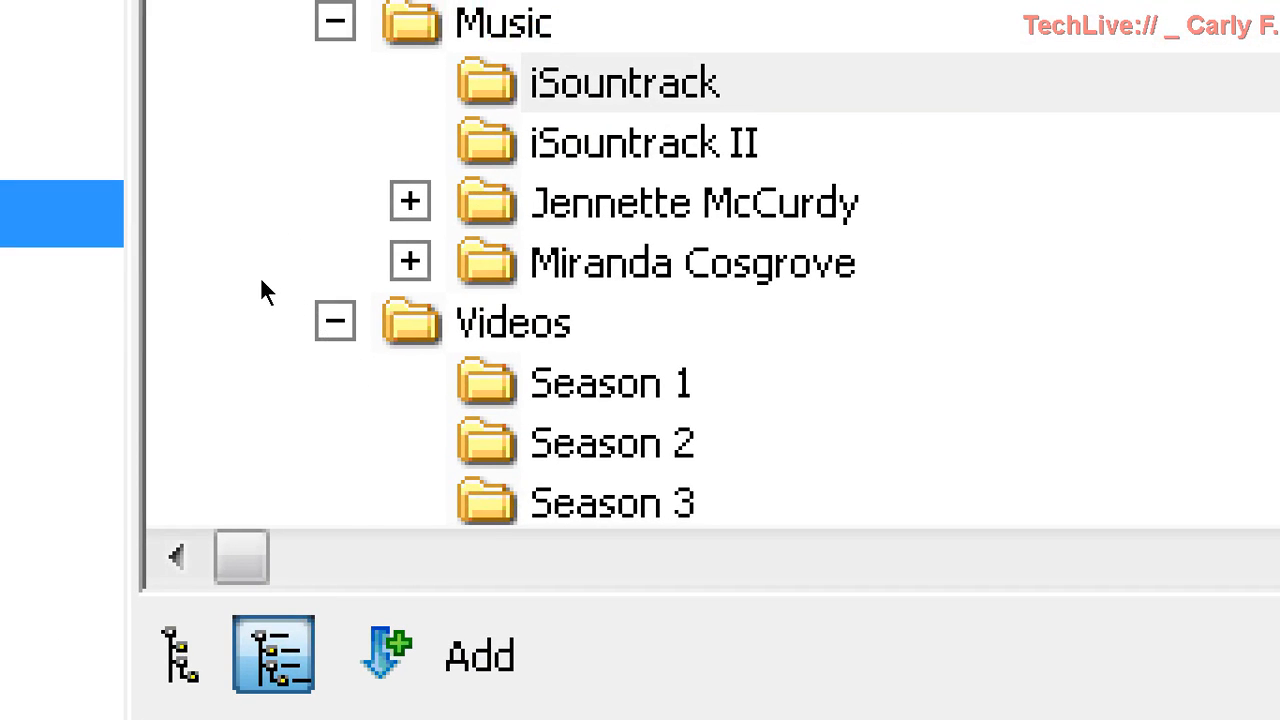
click(234, 292)
click(431, 83)
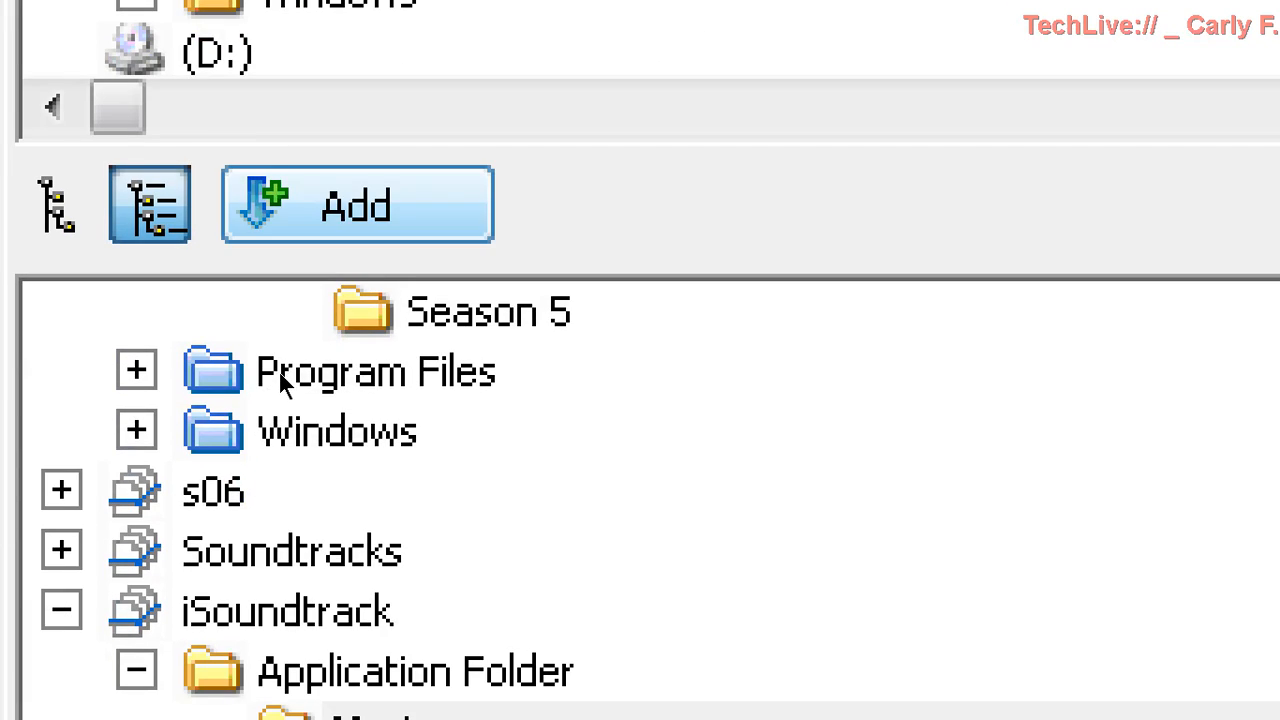
Step: Add the source iSountrack II folder to the Music folder of the iSoundtrack2 feature and collapse iSoundtrack2
click(280, 372)
click(288, 470)
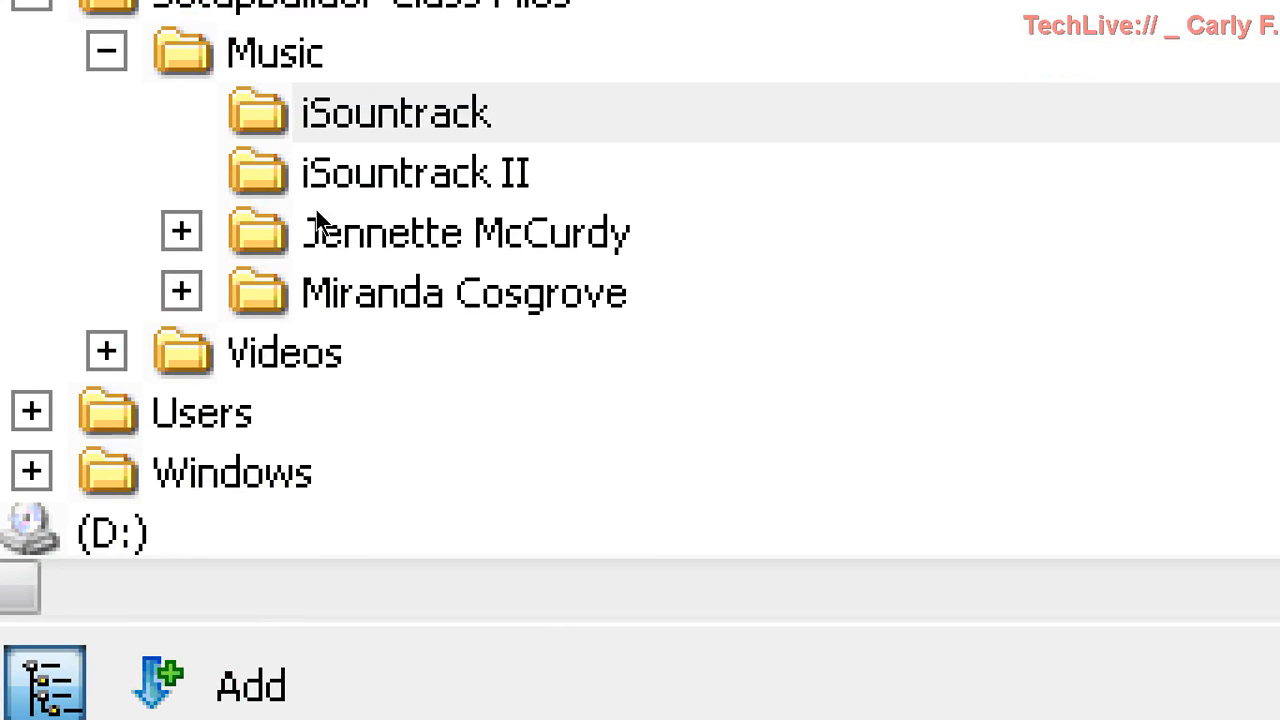
click(335, 243)
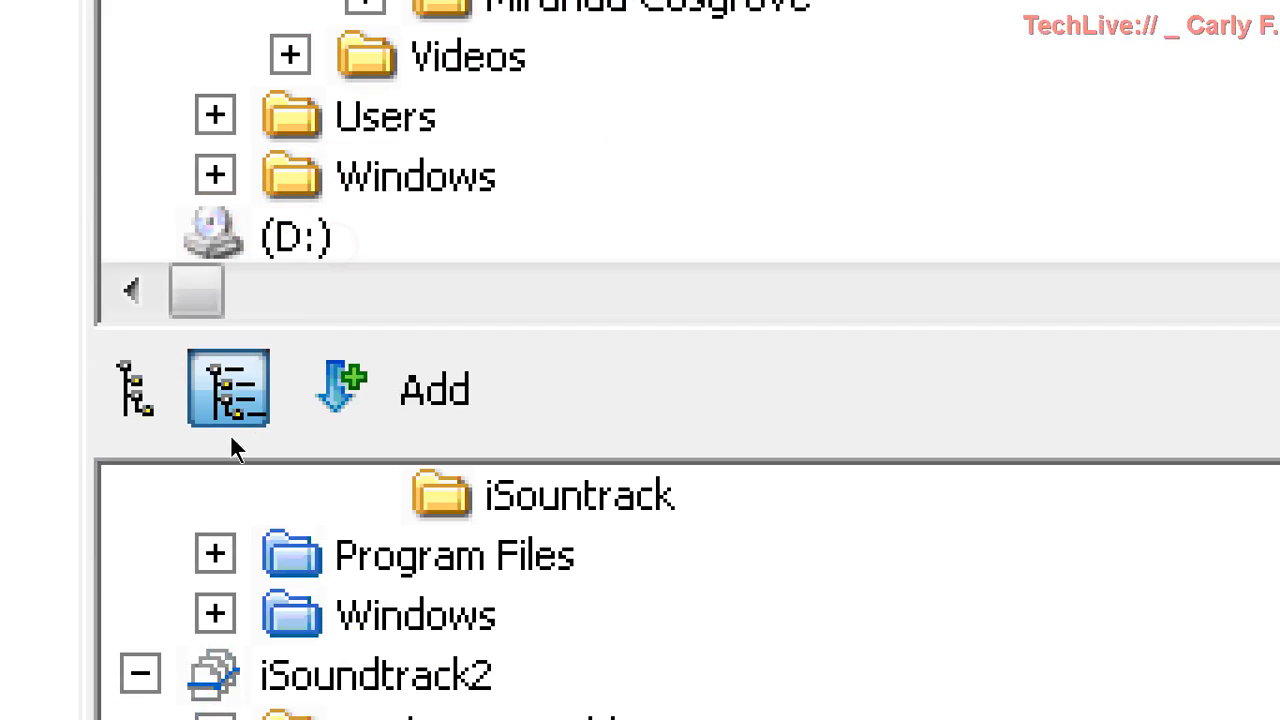
click(140, 684)
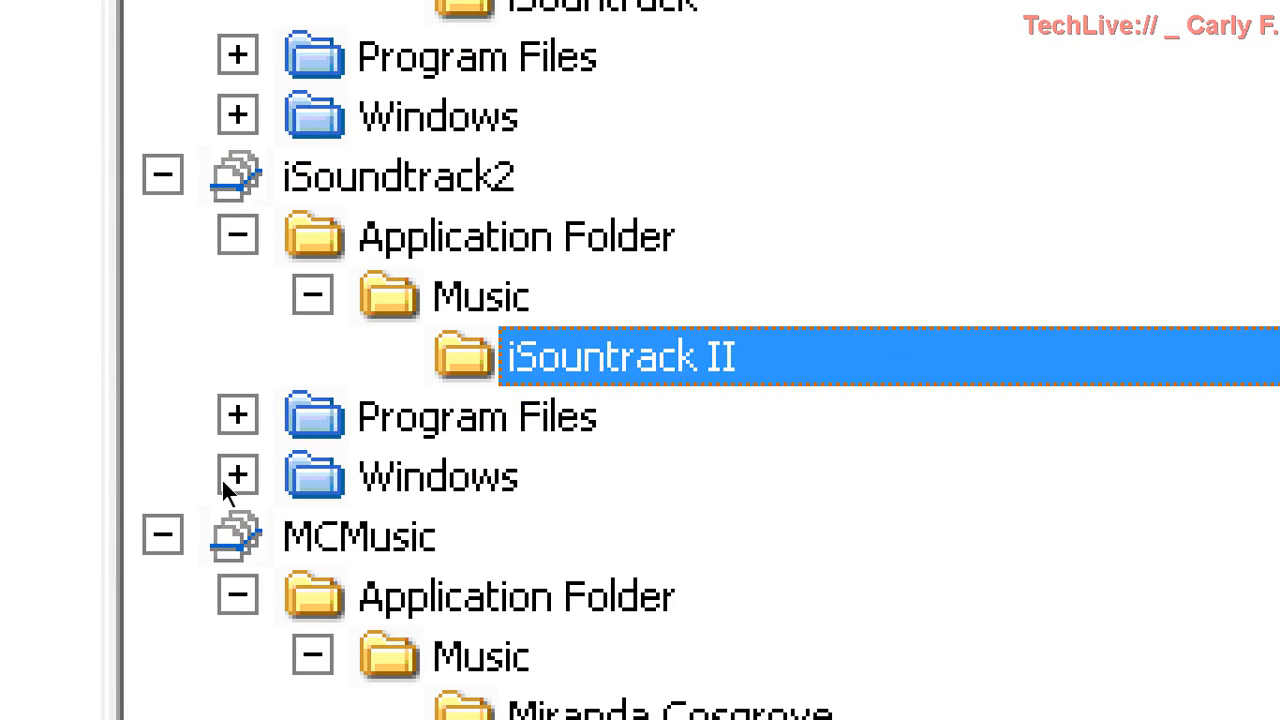
click(197, 442)
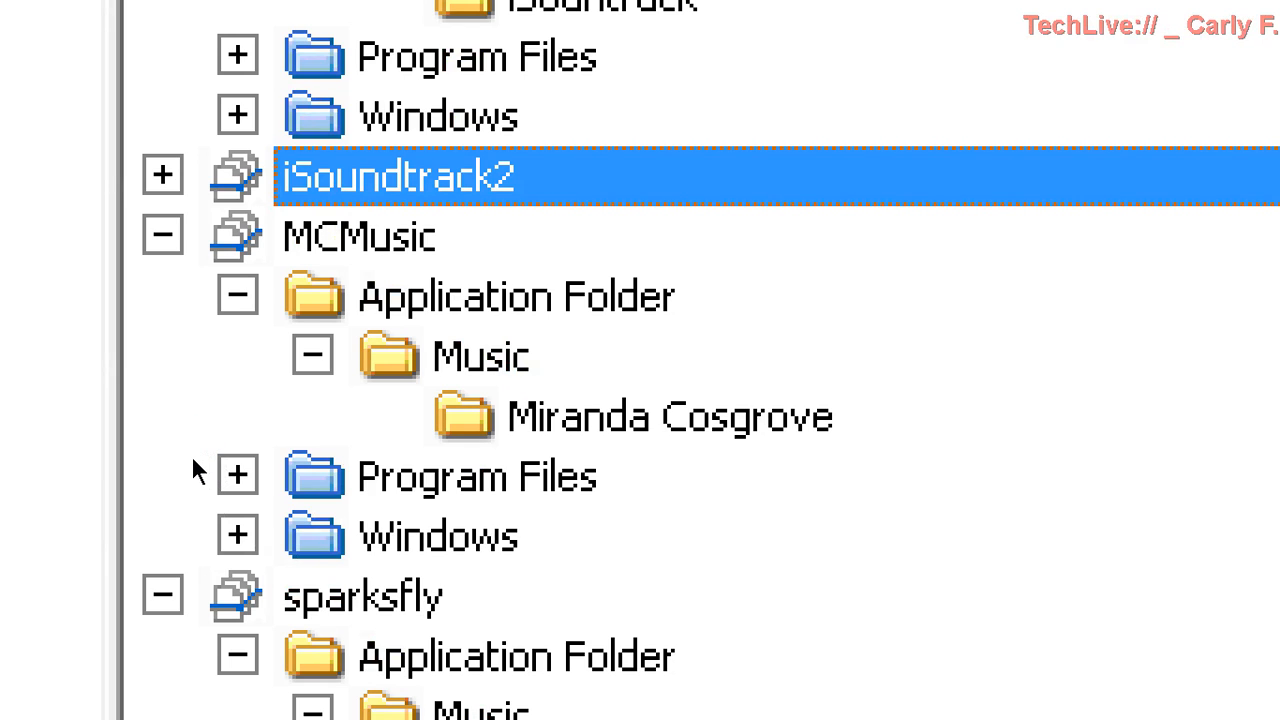
Step: Collapse MCMusic and add the source Sparks Fly Deluxe Edition folder to the Miranda Cosgrove folder of the sparksfly feature
click(193, 460)
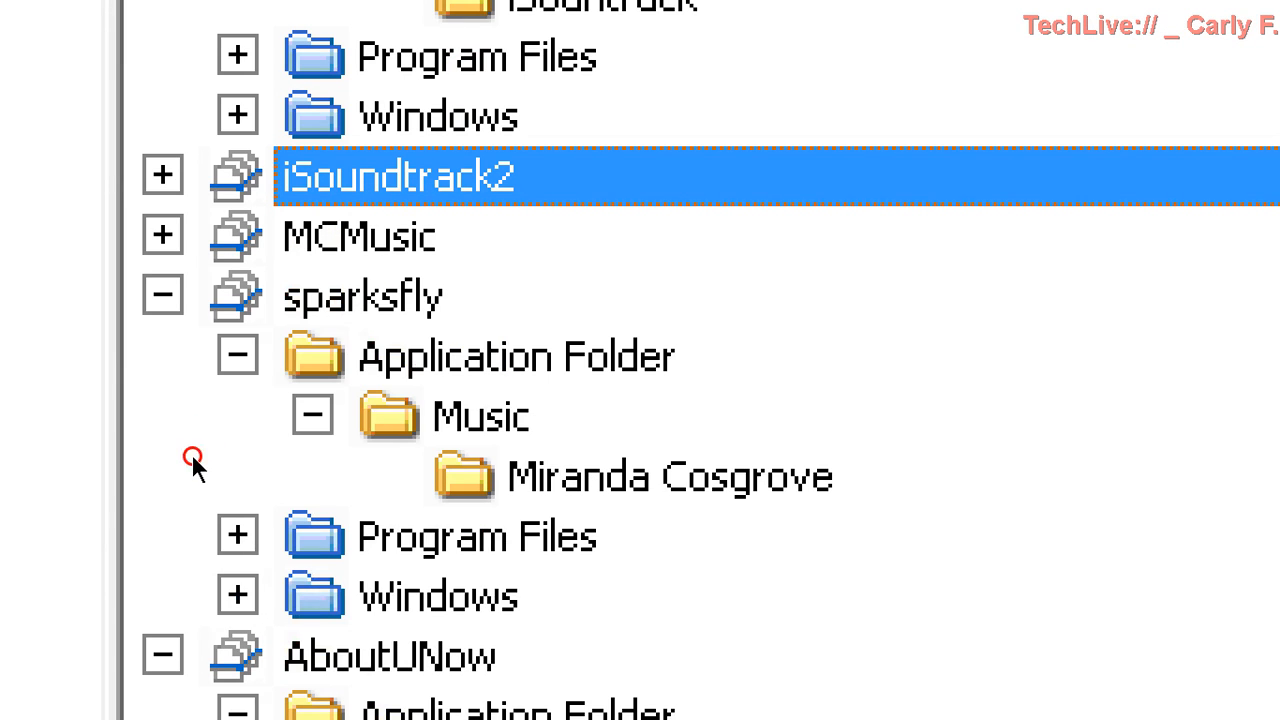
click(318, 512)
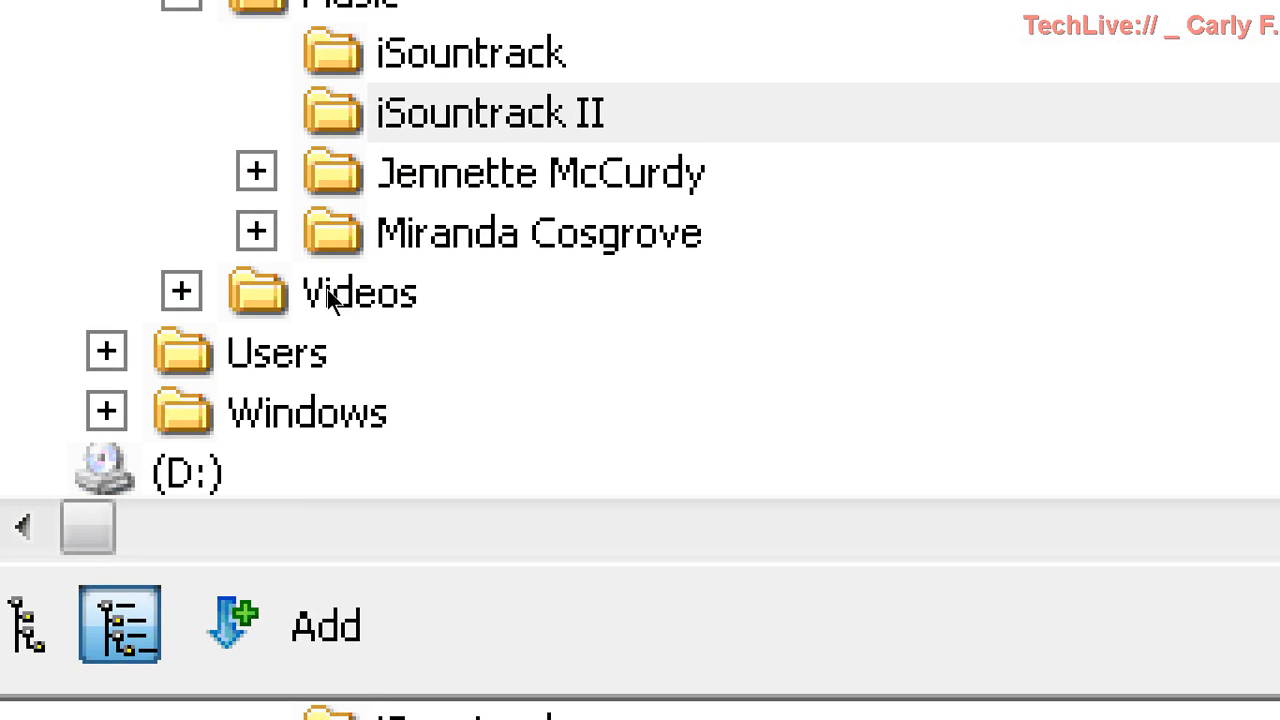
click(247, 269)
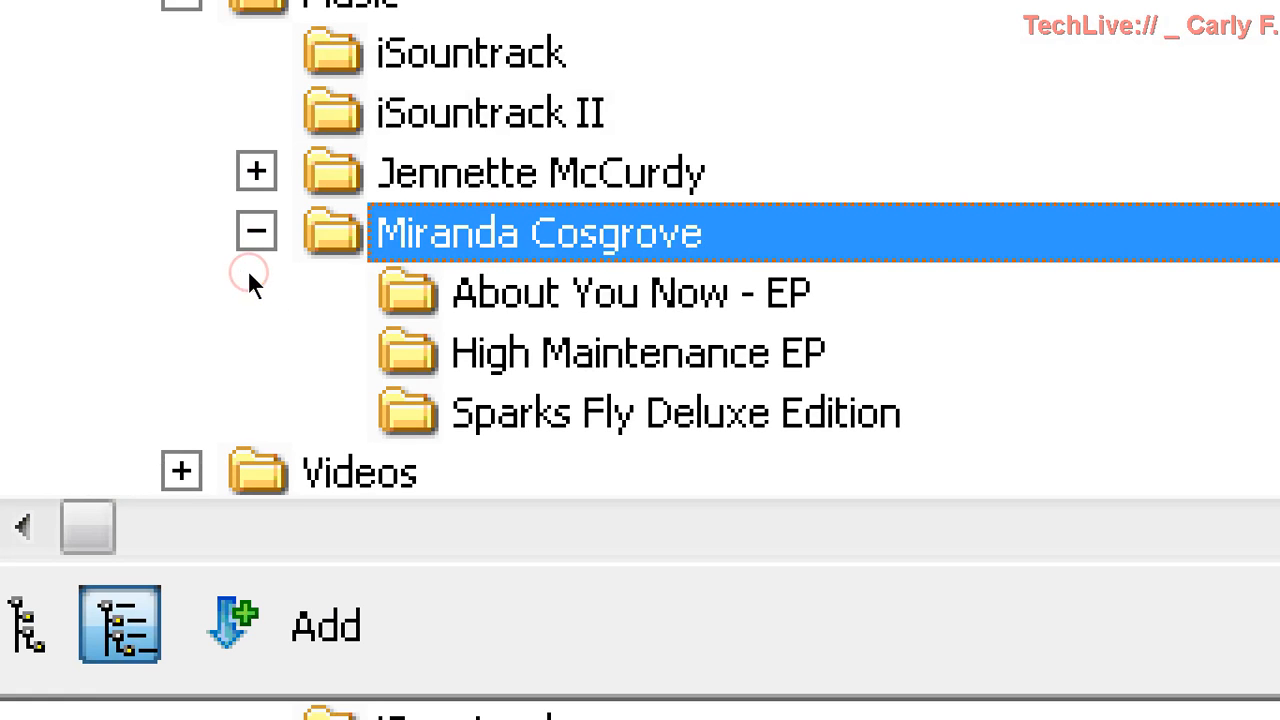
click(350, 312)
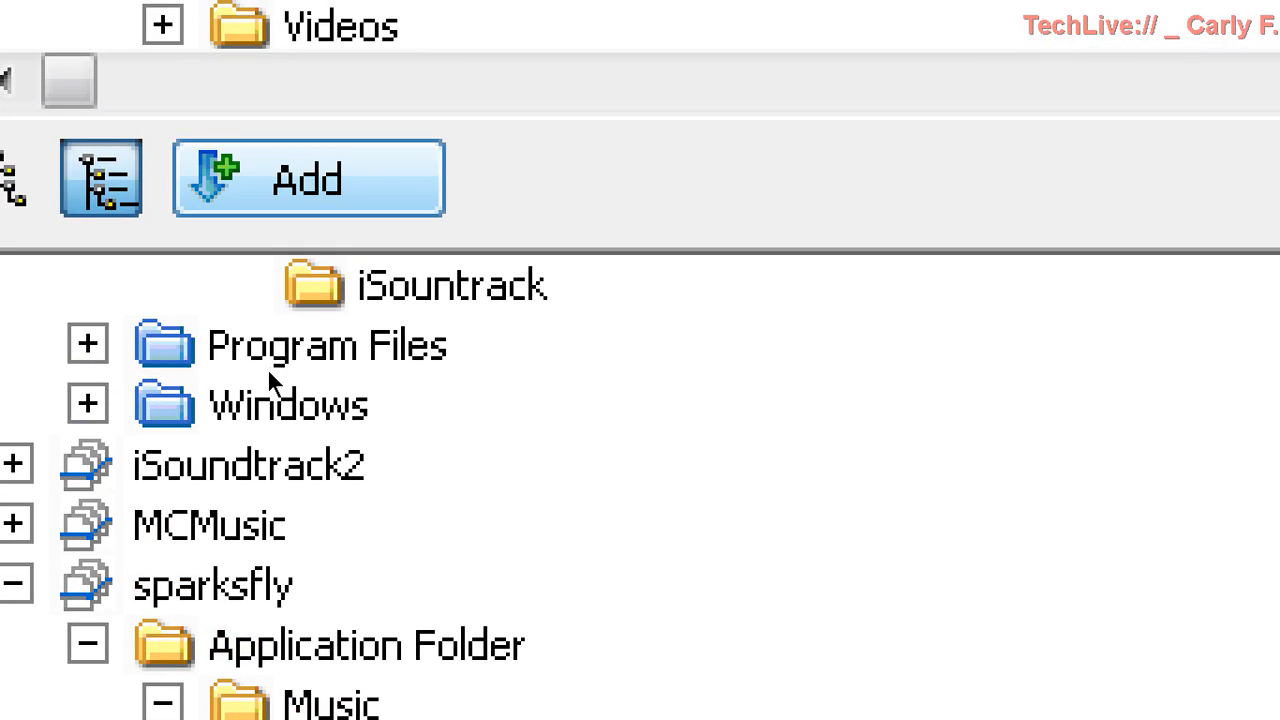
click(268, 370)
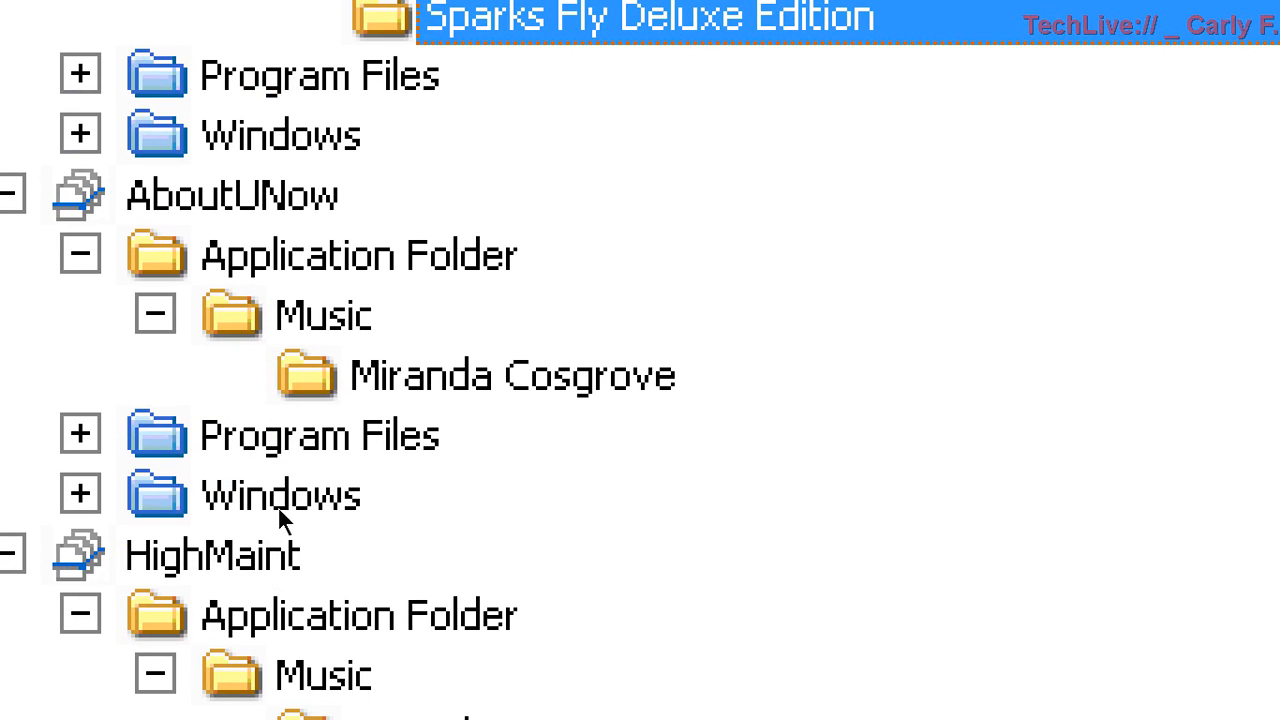
Step: Add the source About You Now - EP folder to the Miranda Cosgrove folder of the AboutUNow feature
click(335, 489)
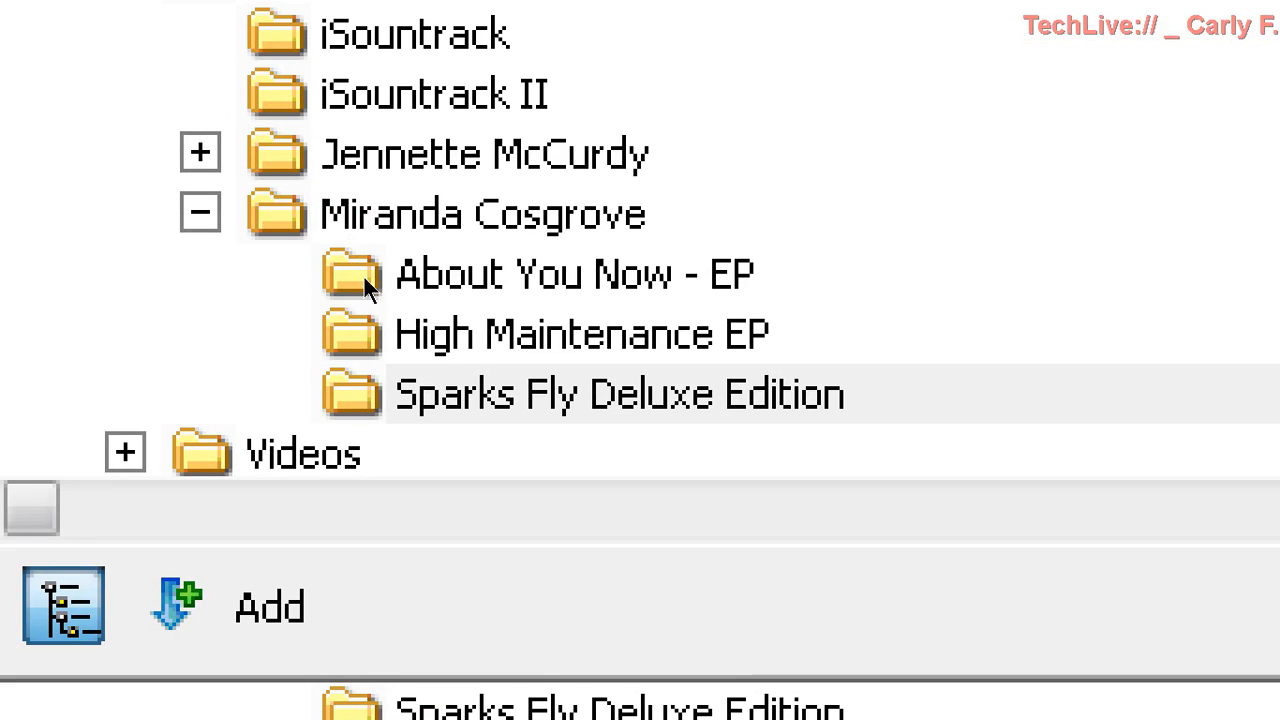
click(363, 284)
click(269, 607)
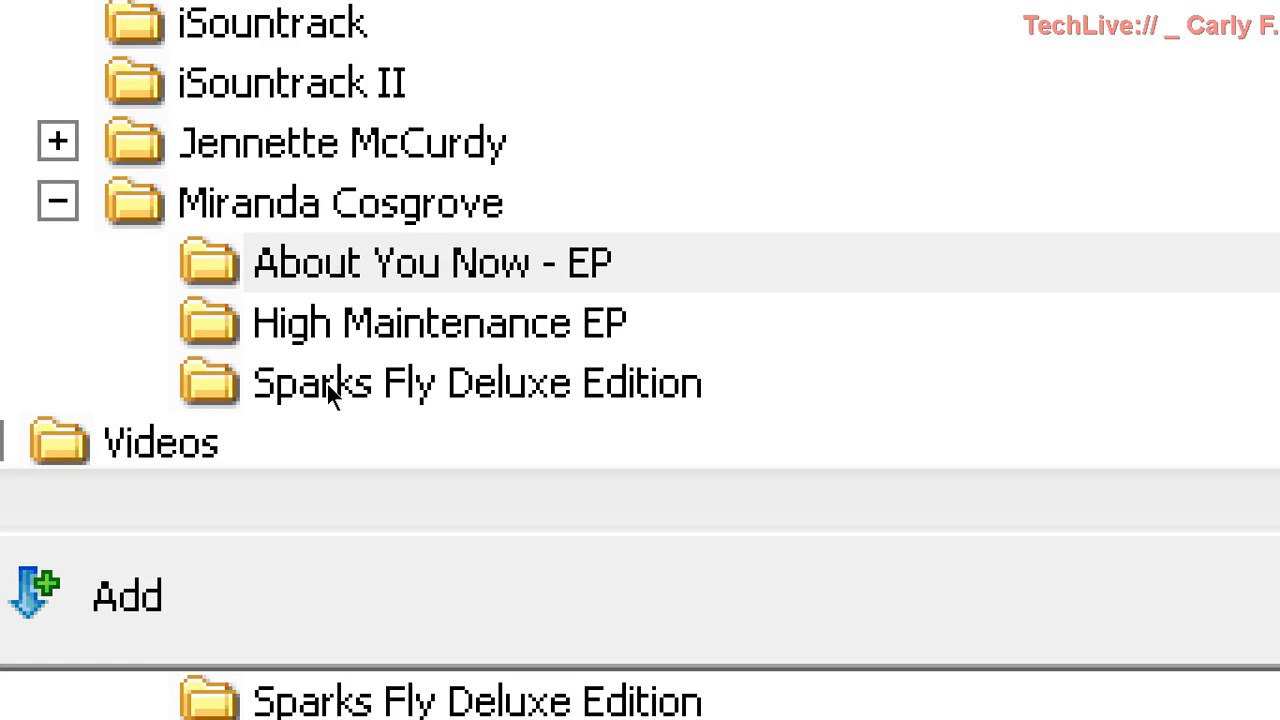
Step: Add the source High Maintenance EP folder to the Miranda Cosgrove folder of the HighMaint feature and collapse HighMaint
click(368, 312)
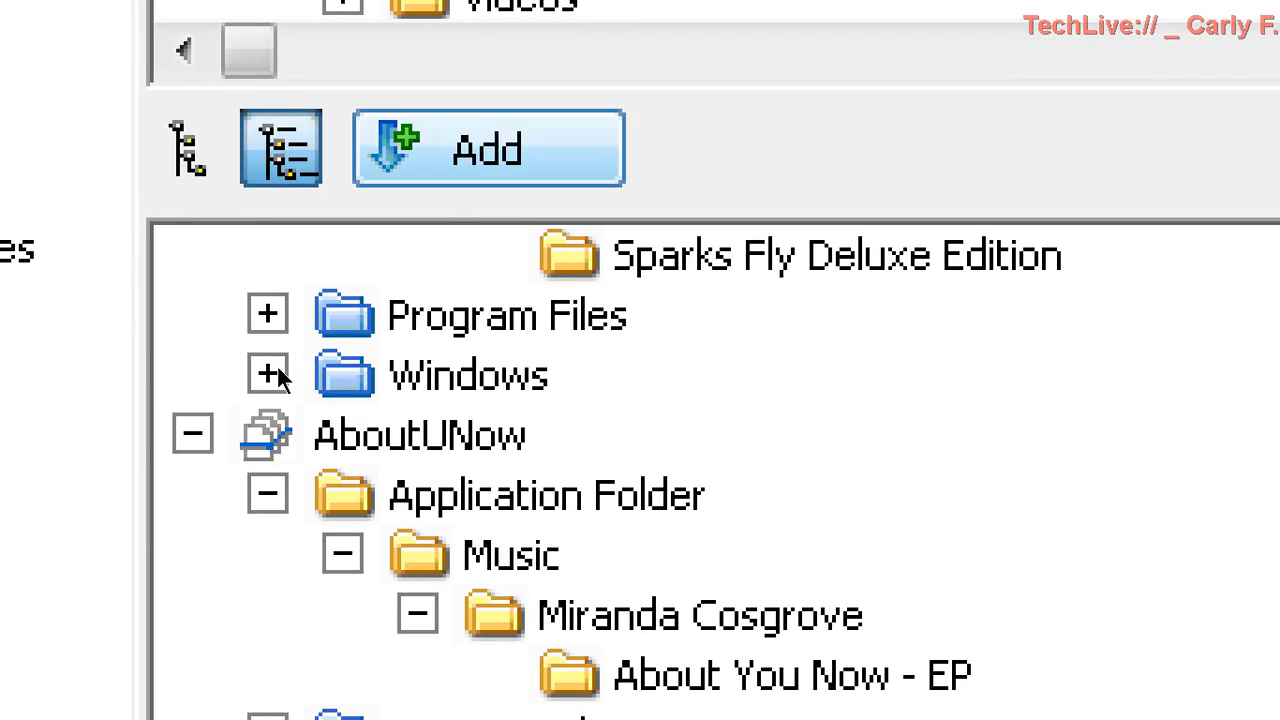
click(270, 372)
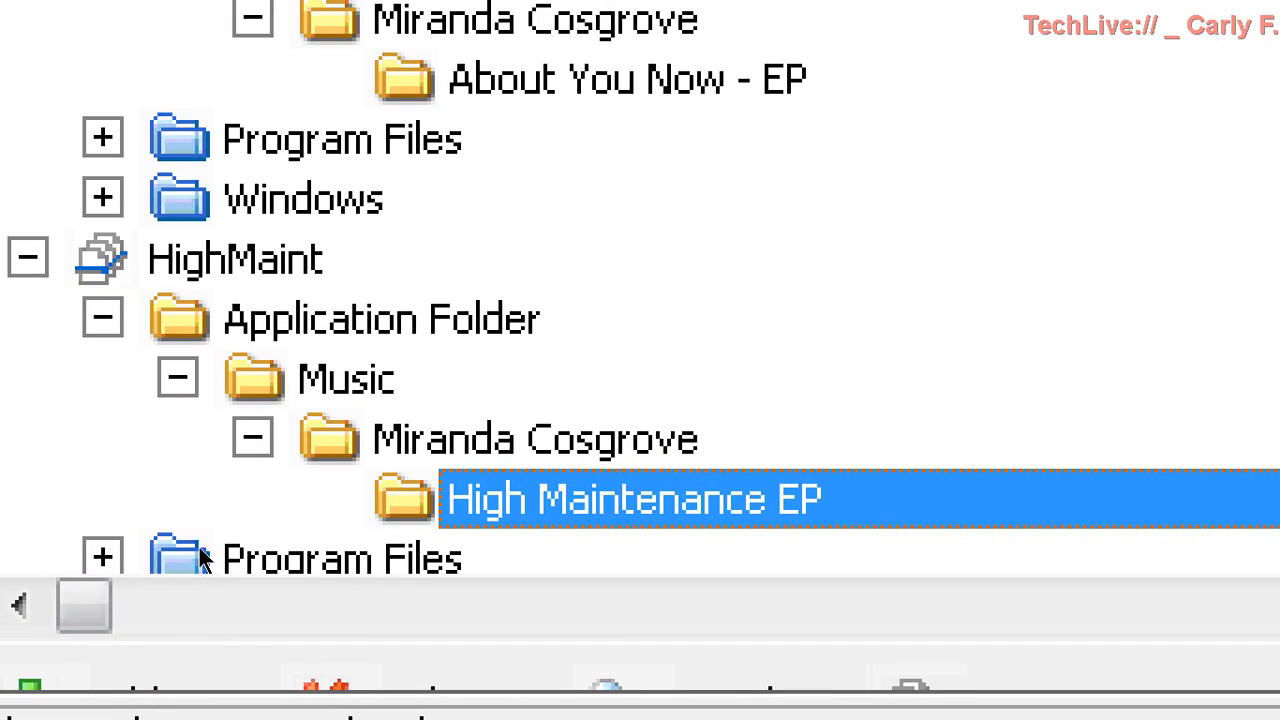
click(198, 556)
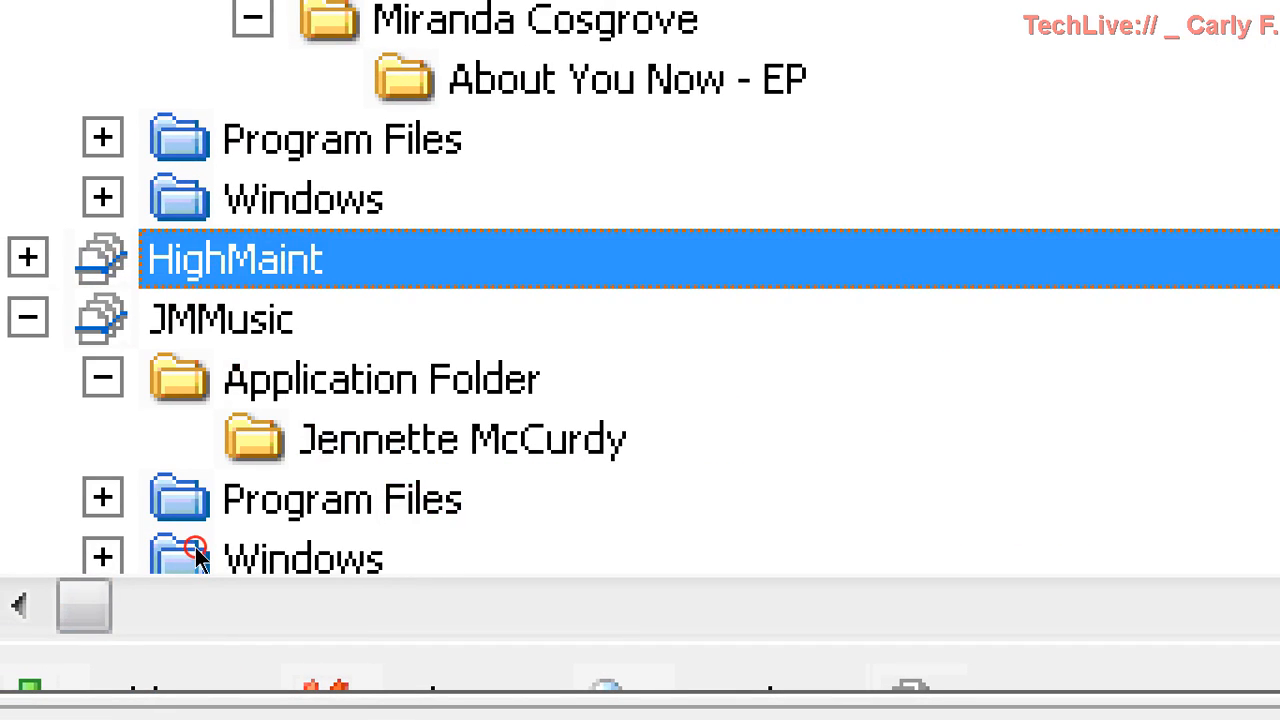
Step: Add the source Jennette McCurdy subfolder to the Jennette McCurdy folder of the JMMusic feature and collapse JMMusic
click(304, 592)
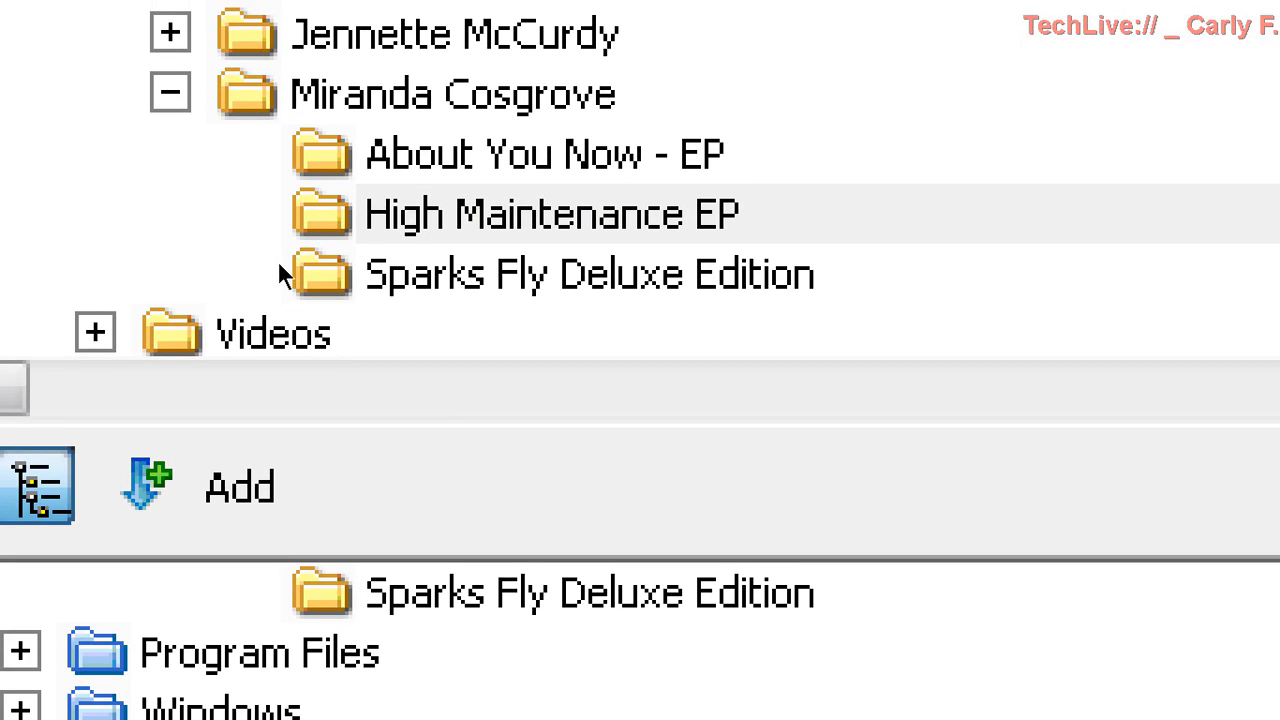
click(252, 254)
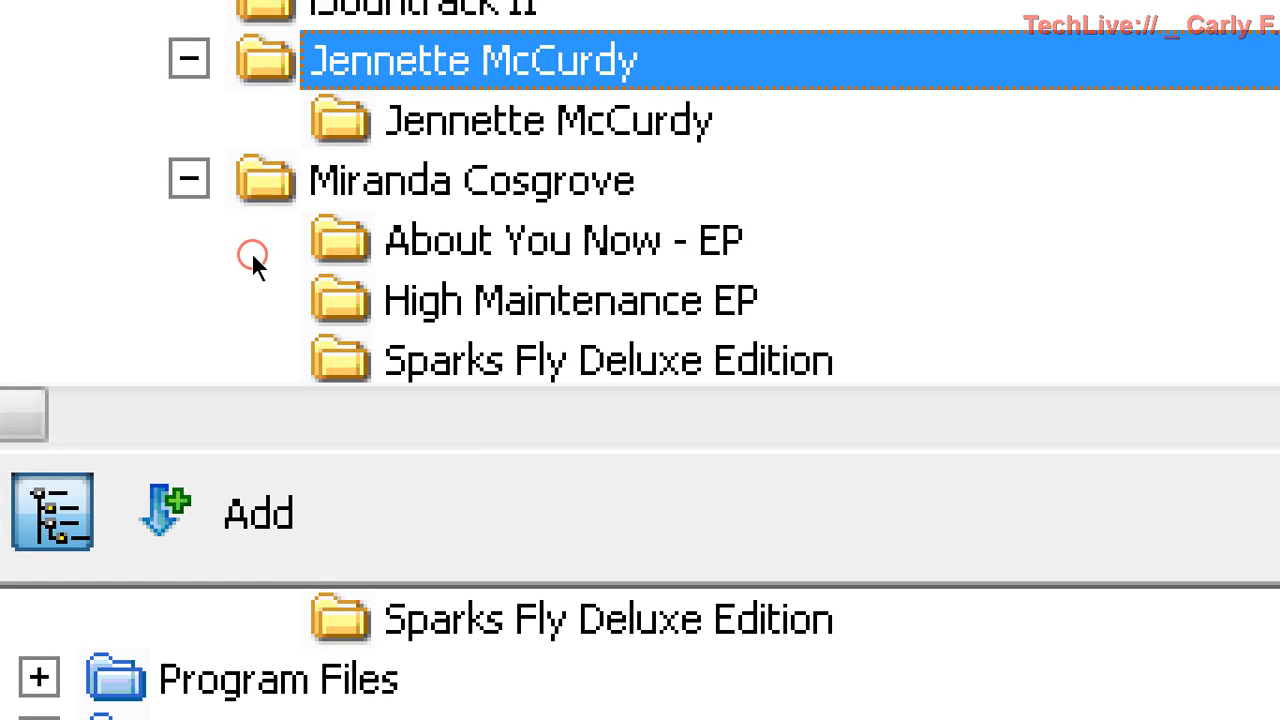
click(315, 271)
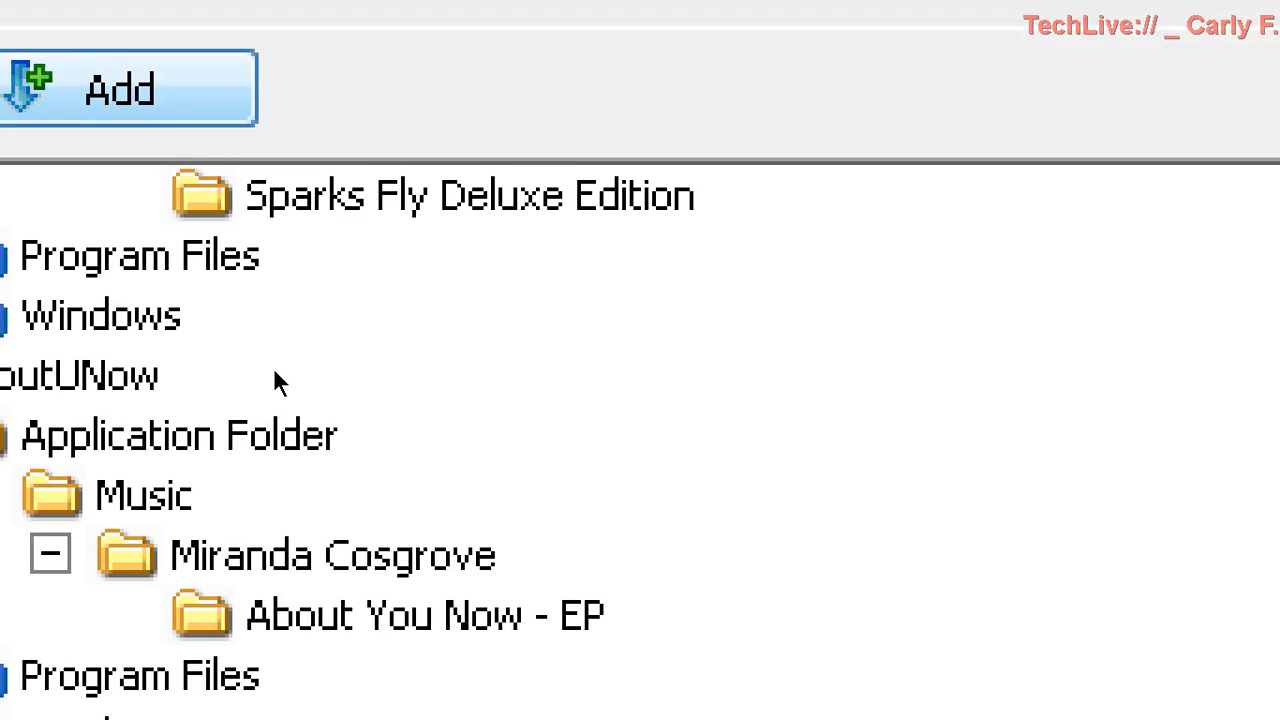
scroll(275, 372, down, 3)
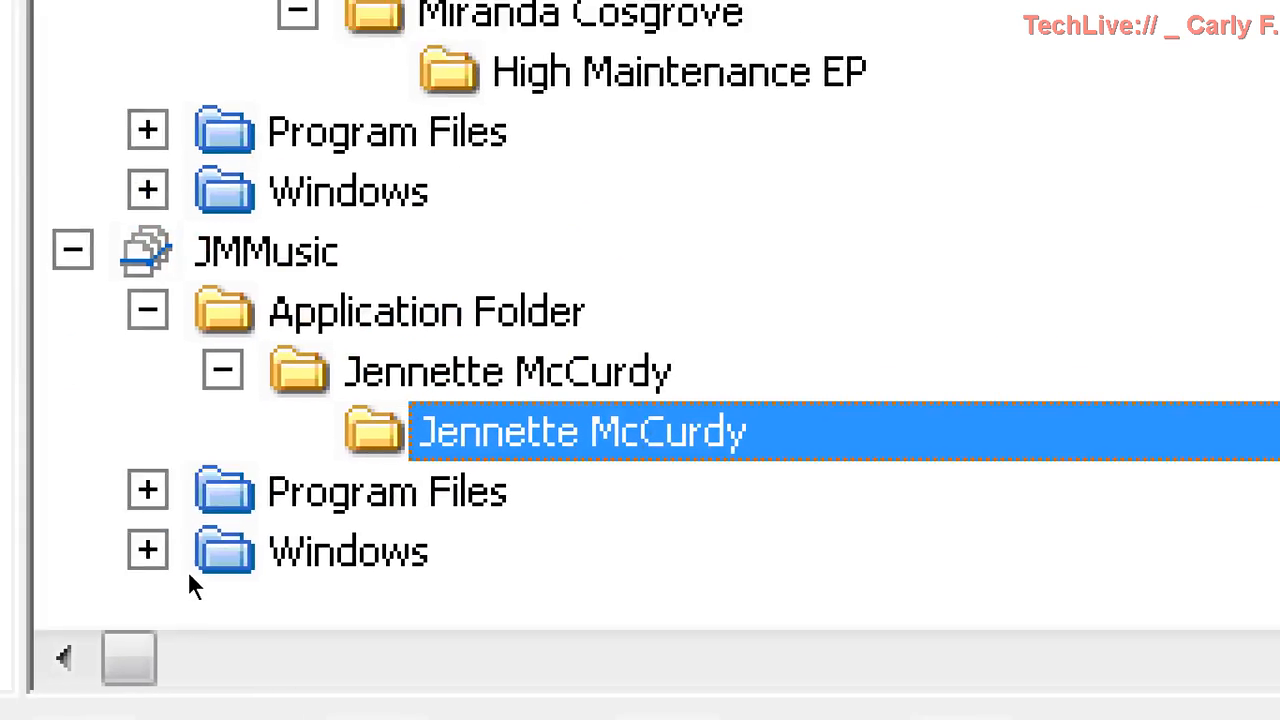
click(195, 532)
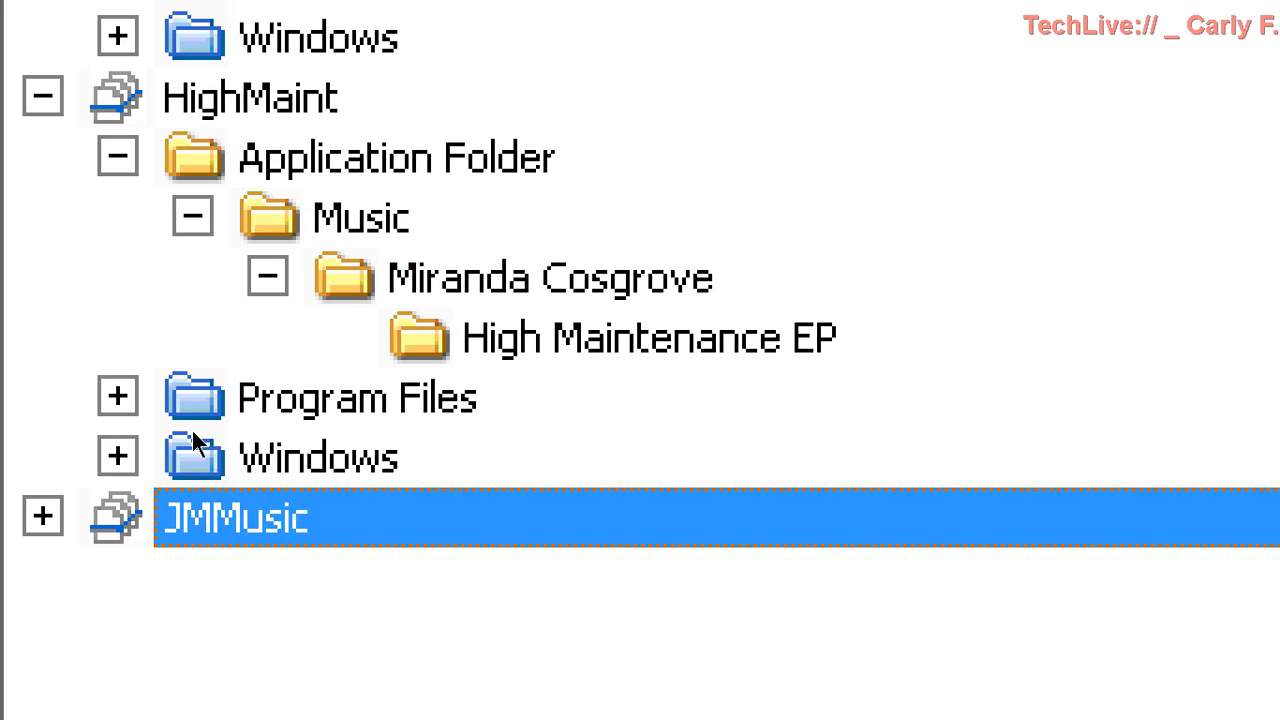
Step: Collapse the Always Install, Seasons, s01, s02 and s03 features in the destination tree
click(191, 429)
scroll(200, 405, up, 10)
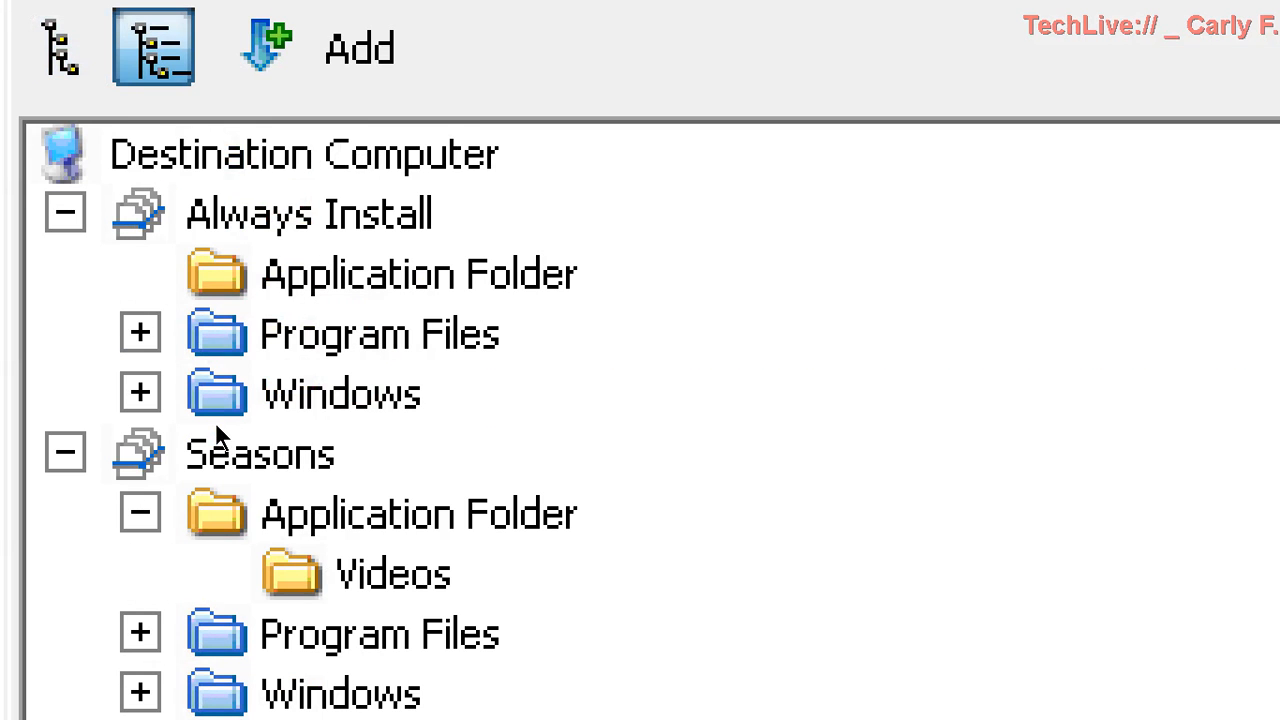
click(195, 410)
click(196, 418)
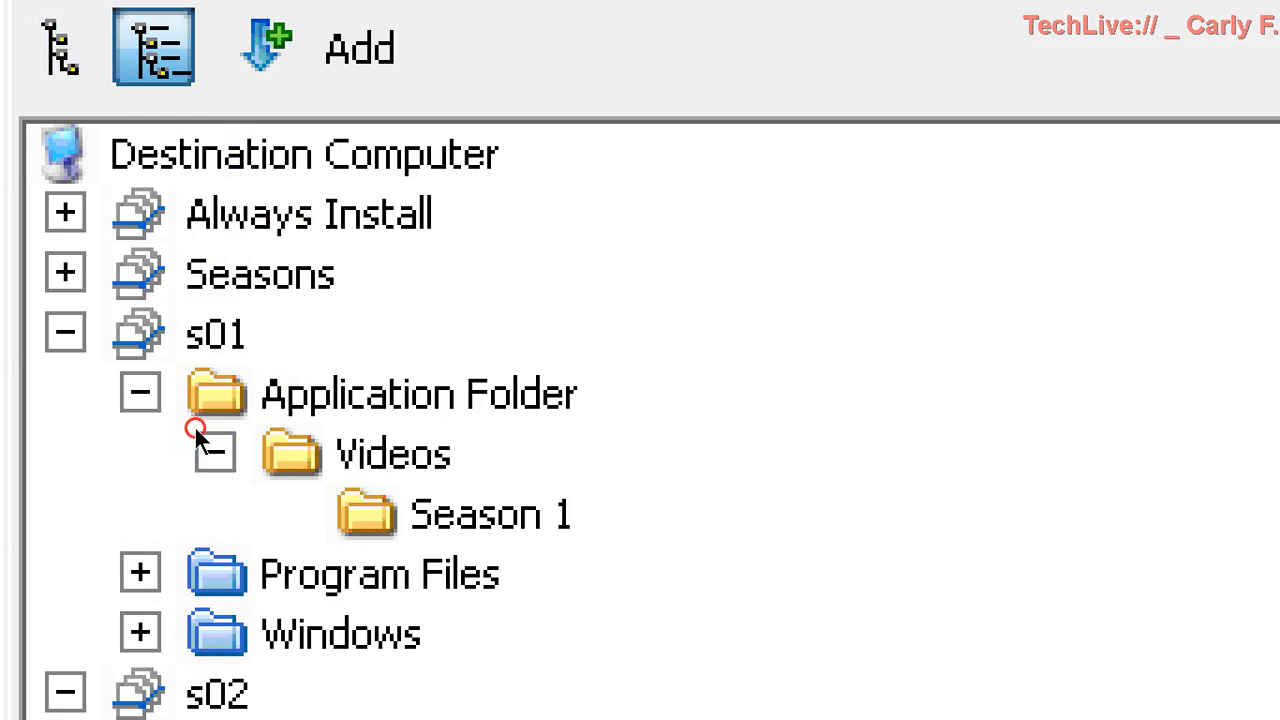
click(197, 441)
click(192, 461)
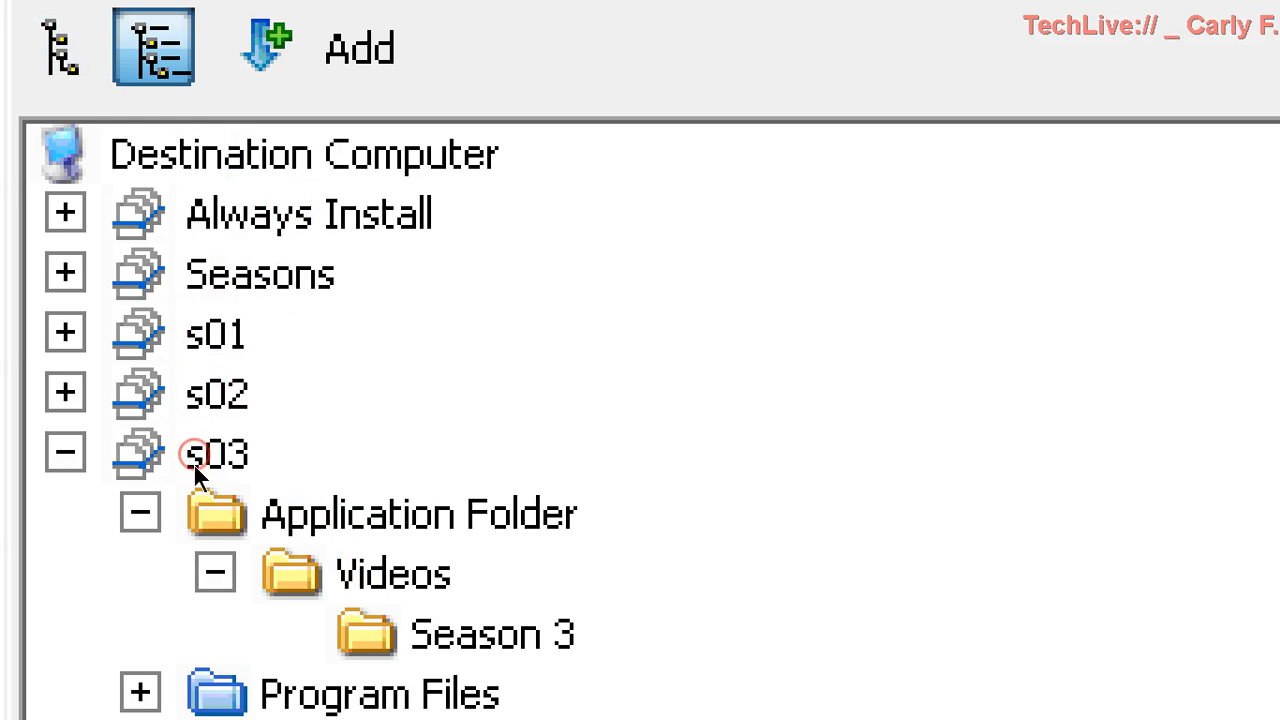
click(192, 463)
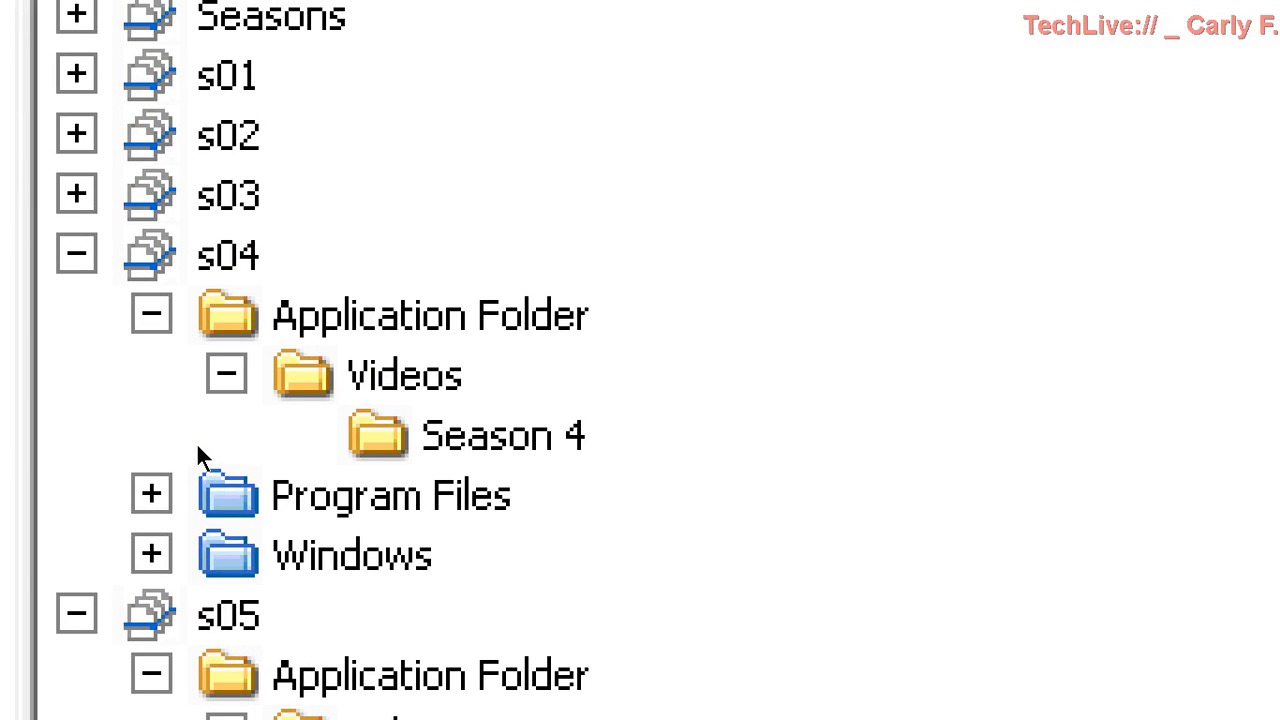
Step: Examine the subfolders under Program Files and Windows in the s04 feature, and collapse both folders again
click(231, 486)
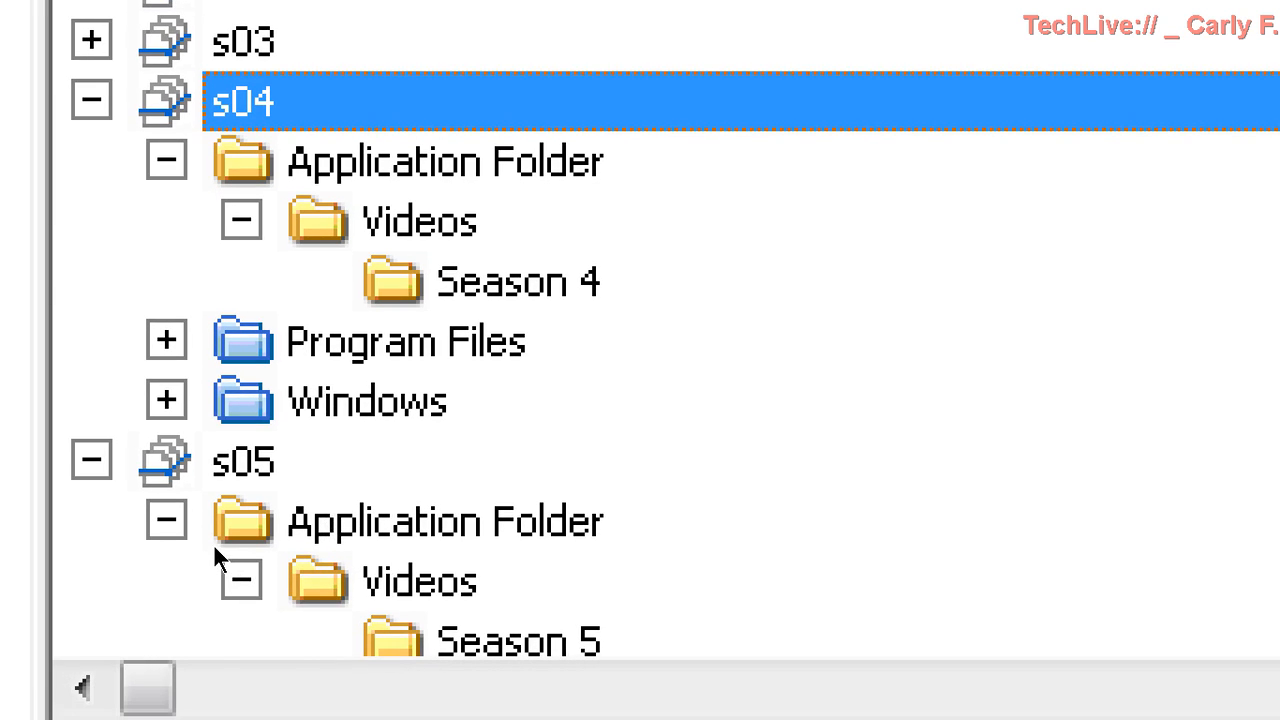
click(209, 543)
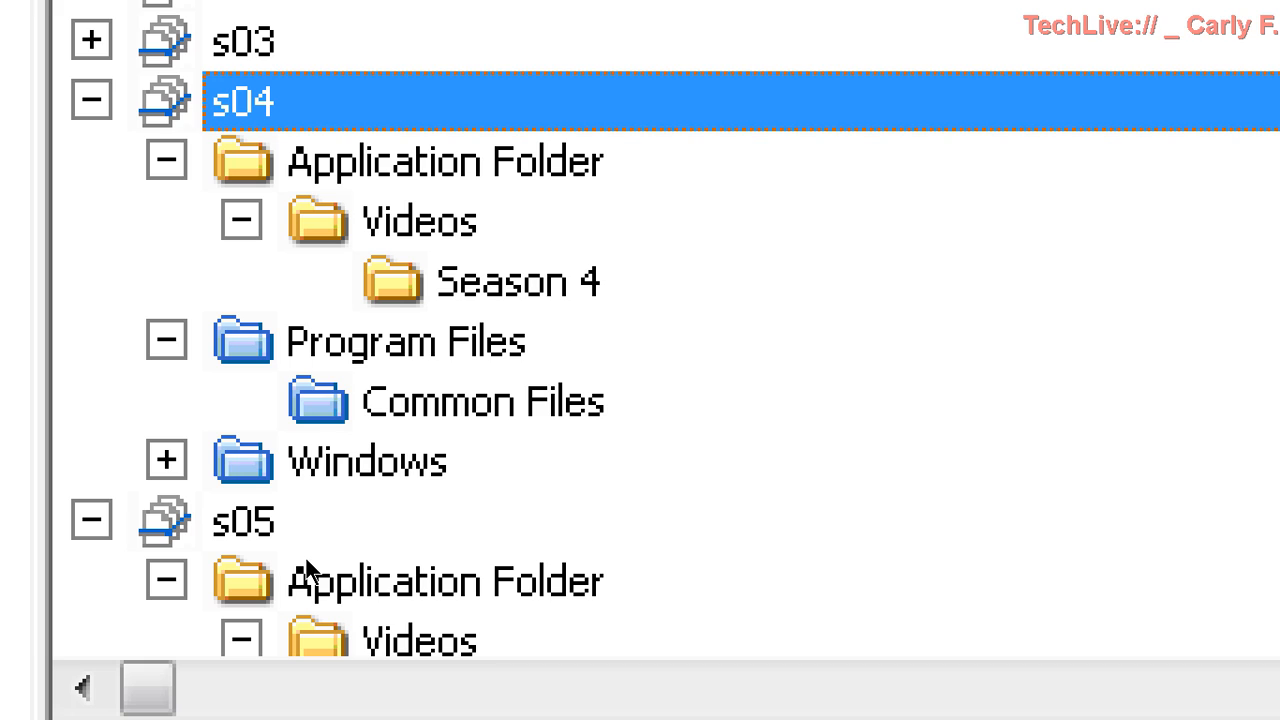
click(216, 575)
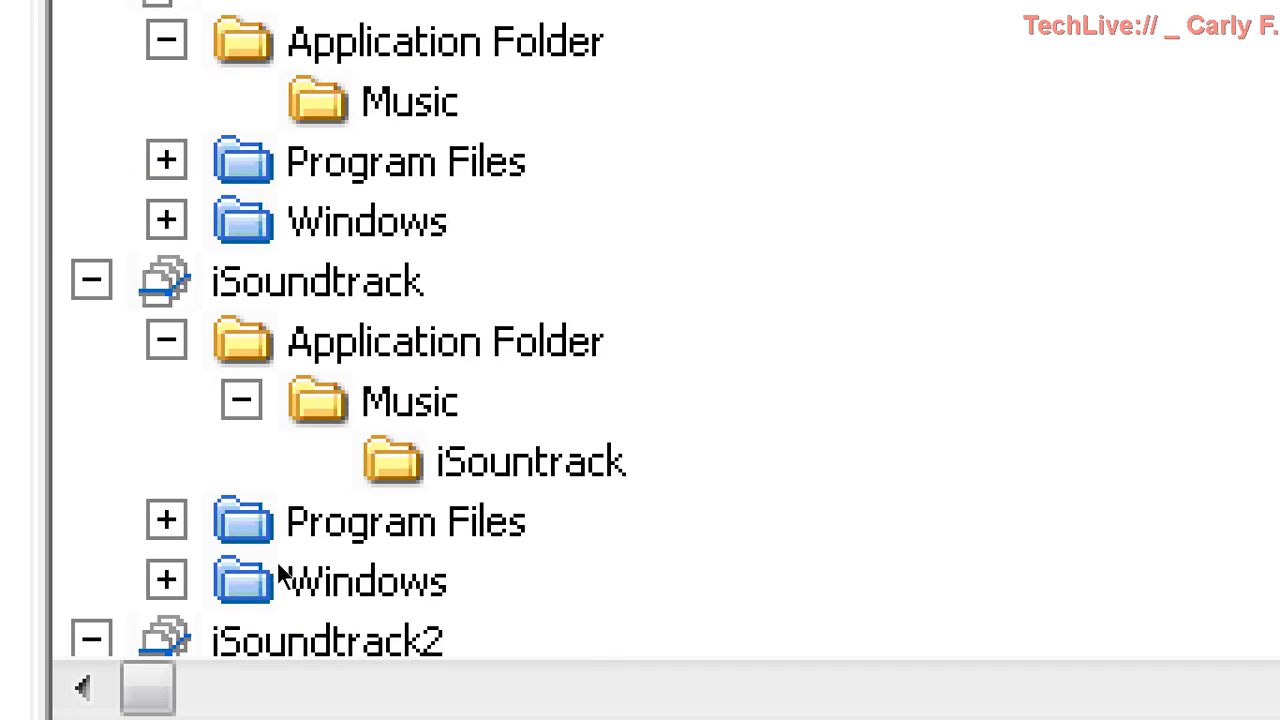
scroll(281, 546, down, 4)
scroll(281, 546, up, 10)
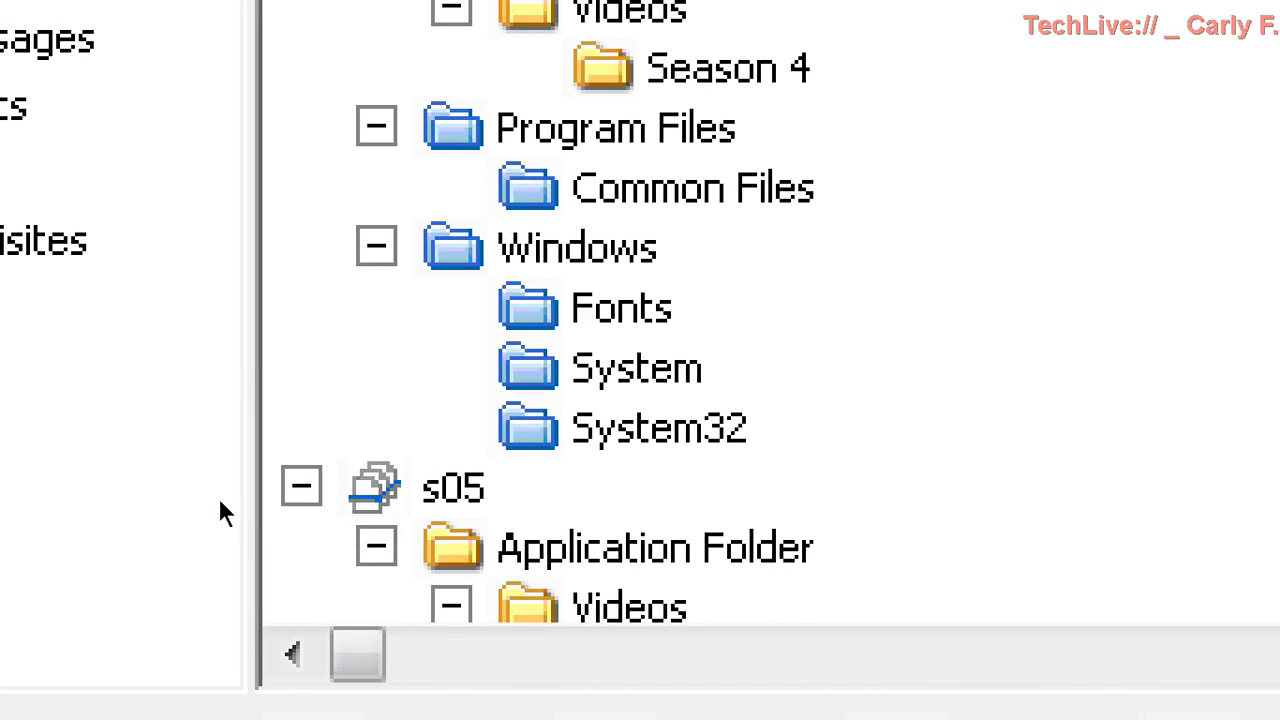
click(203, 494)
click(215, 516)
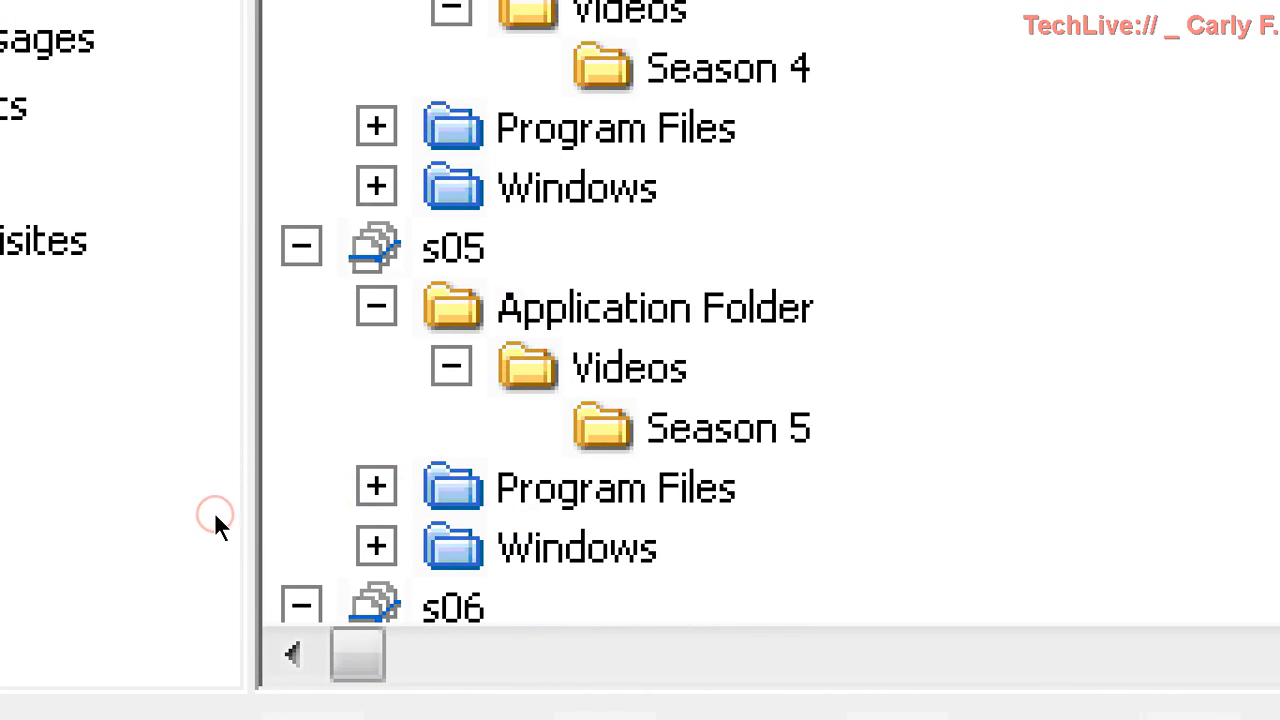